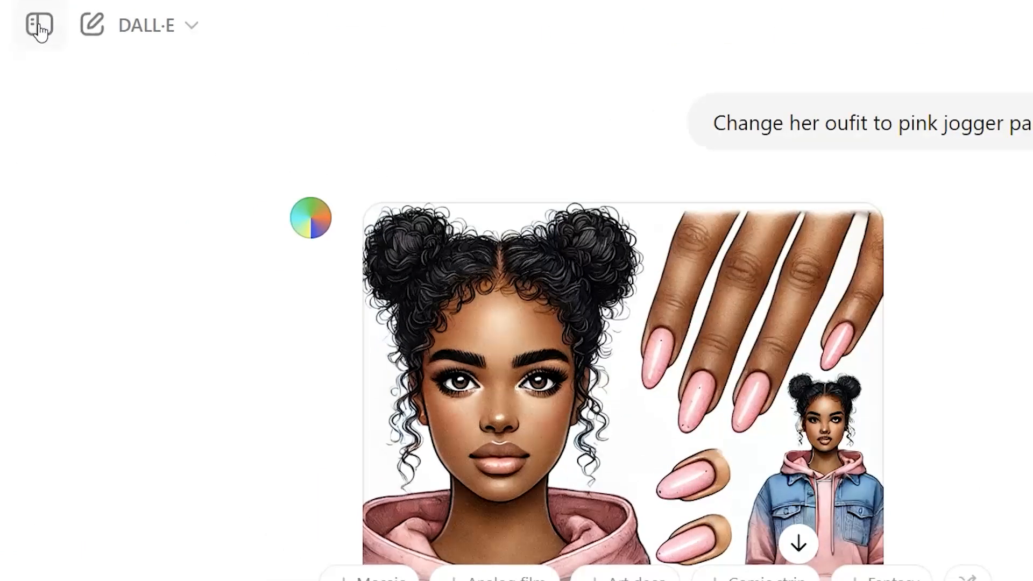
Locate and read the DALL·E prompt describing a watercolor illustration of a woman in a pink hoodie and light blue denim romper
click(31, 112)
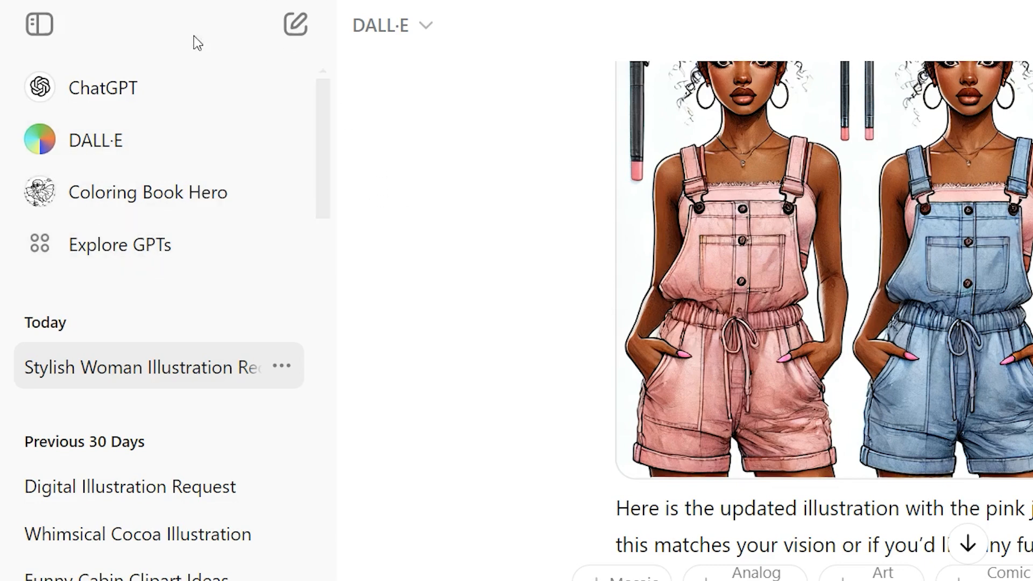
click(39, 24)
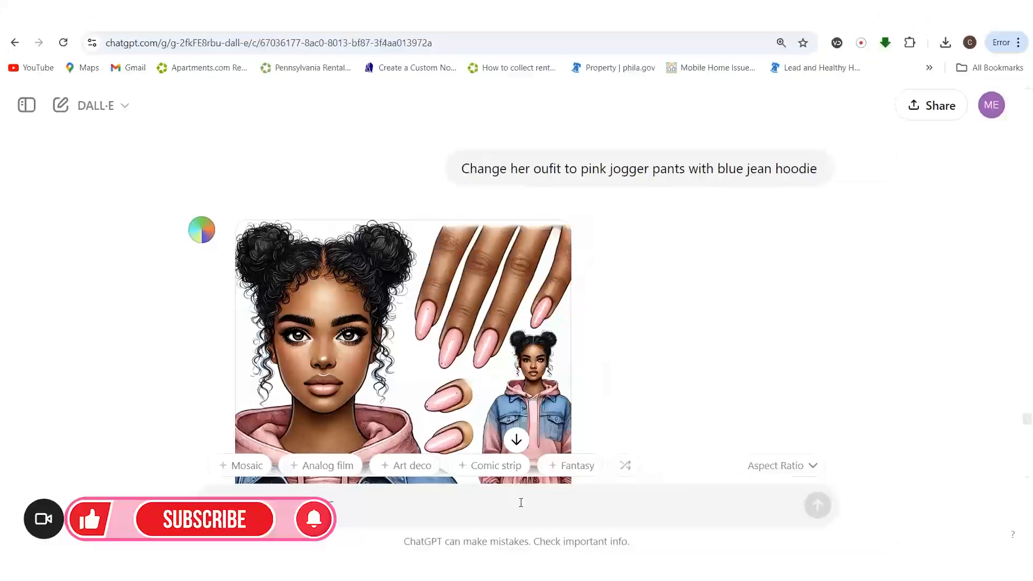
scroll(444, 356, down, 15)
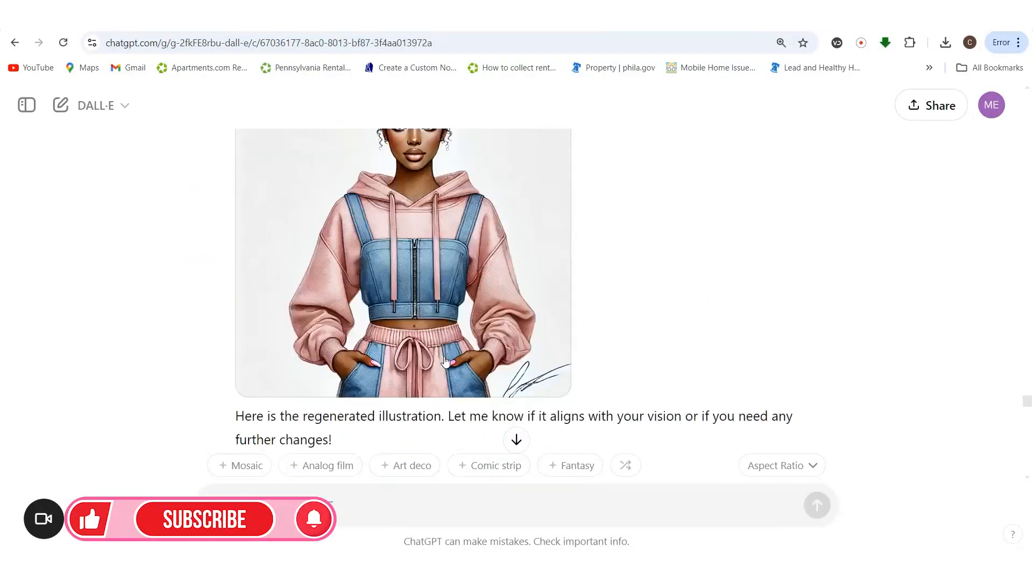
scroll(445, 362, up, 10)
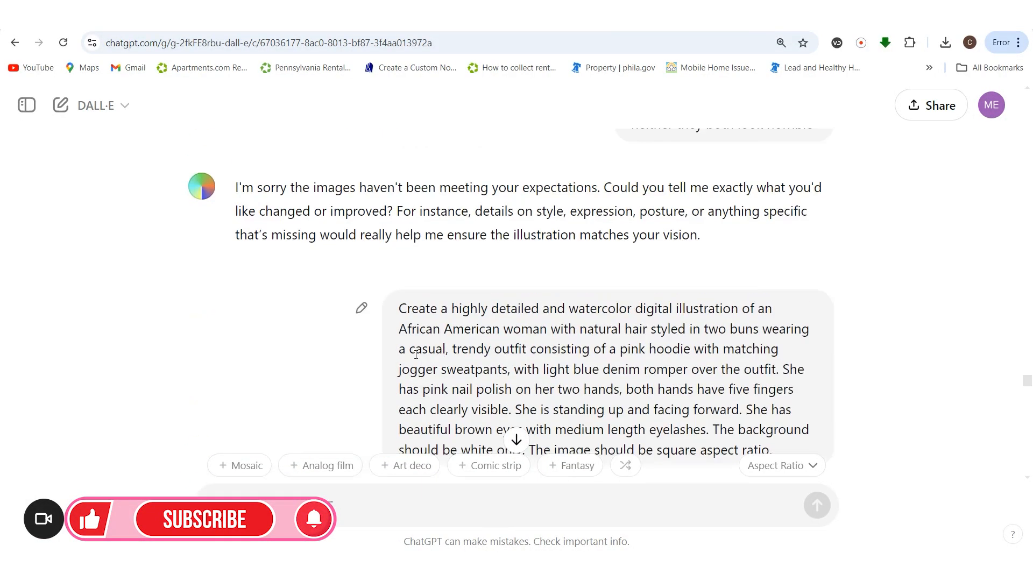
scroll(416, 354, down, 2)
drag(399, 241, 795, 387)
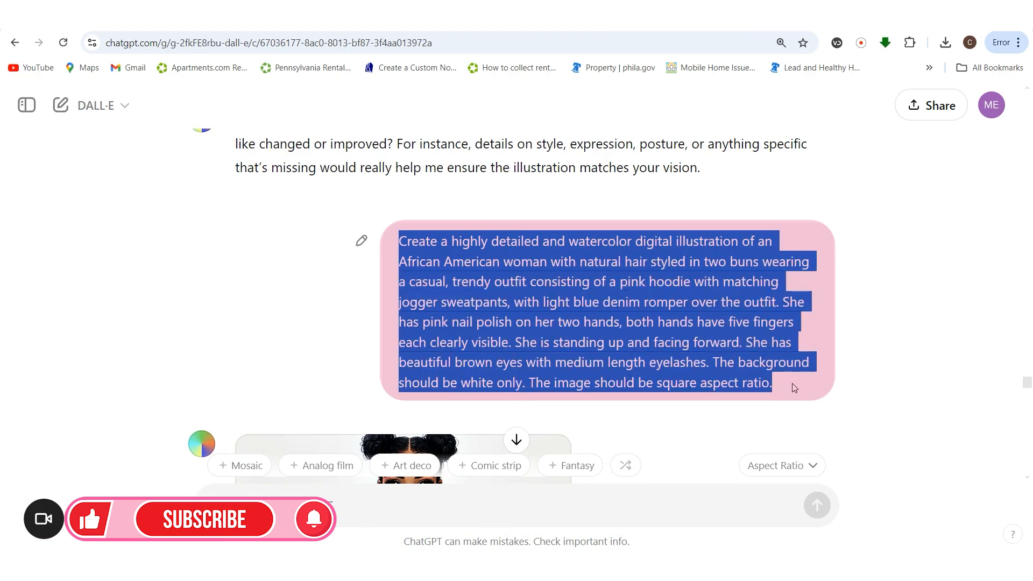
scroll(779, 388, down, 2)
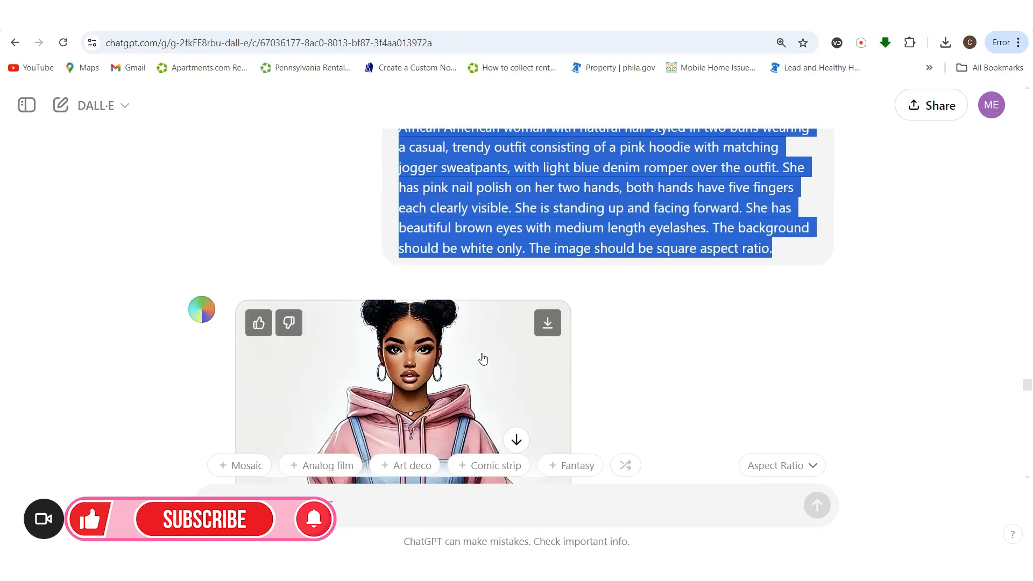
click(752, 342)
scroll(715, 318, up, 1)
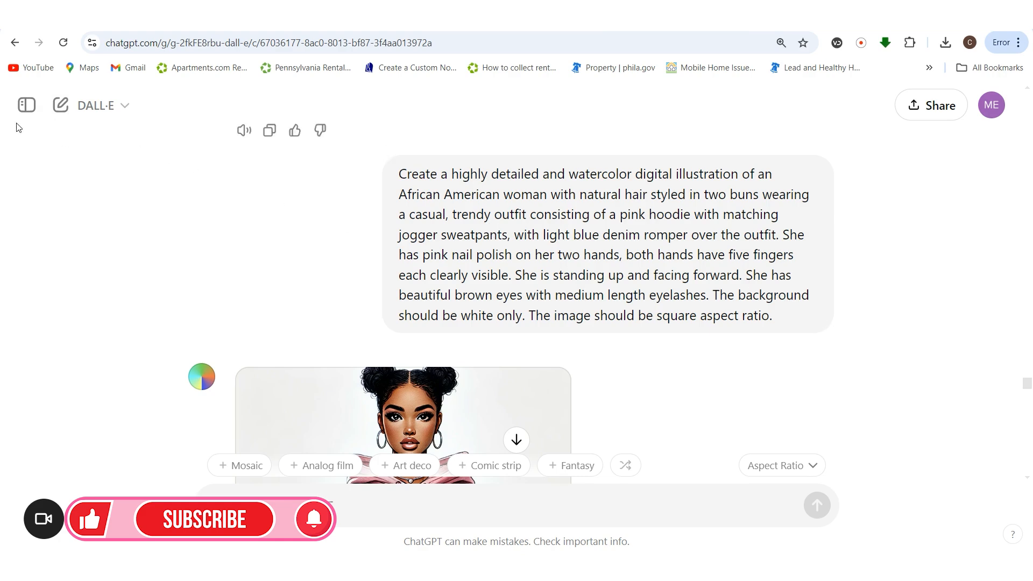
Compare the hoodie-and-romper prompt with the illustration generated directly below it in the conversation
click(27, 104)
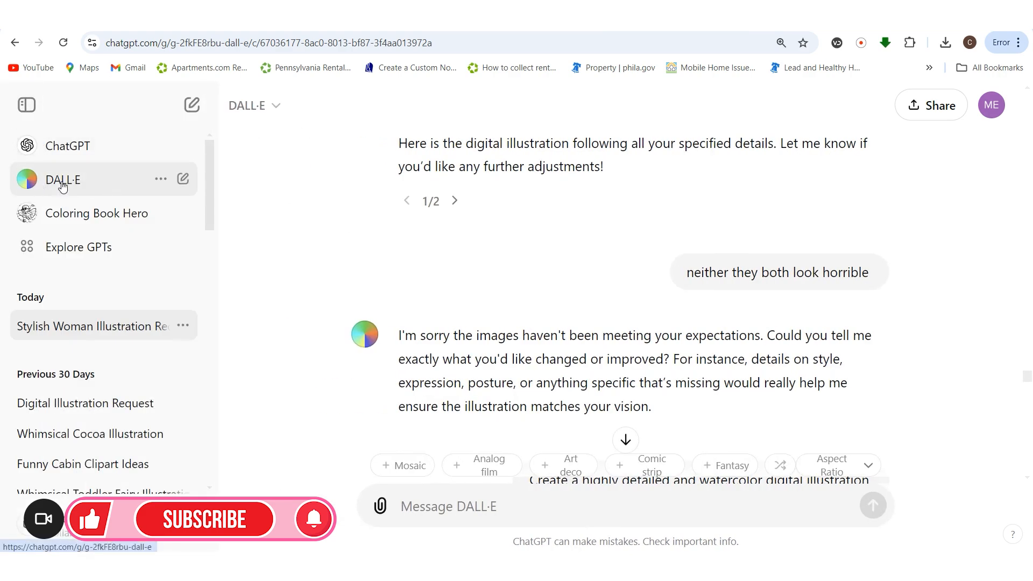
click(27, 105)
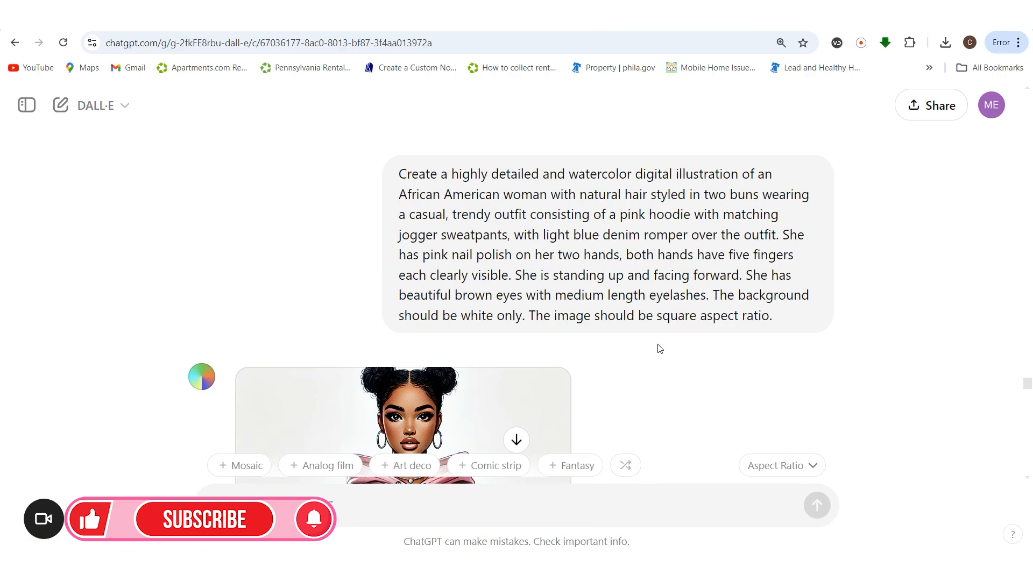
scroll(658, 348, up, 3)
scroll(657, 348, down, 5)
scroll(658, 347, up, 4)
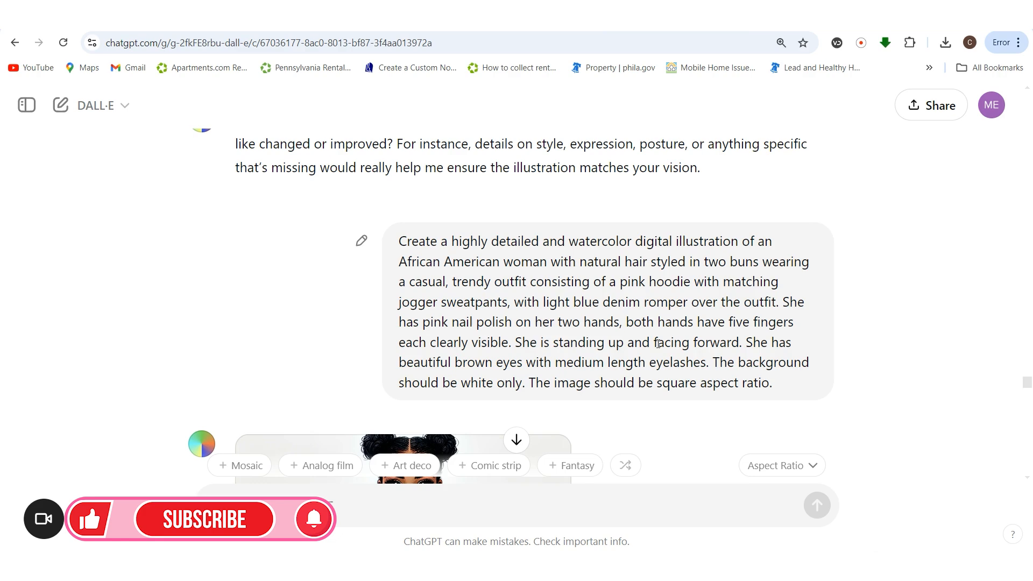
scroll(658, 344, down, 6)
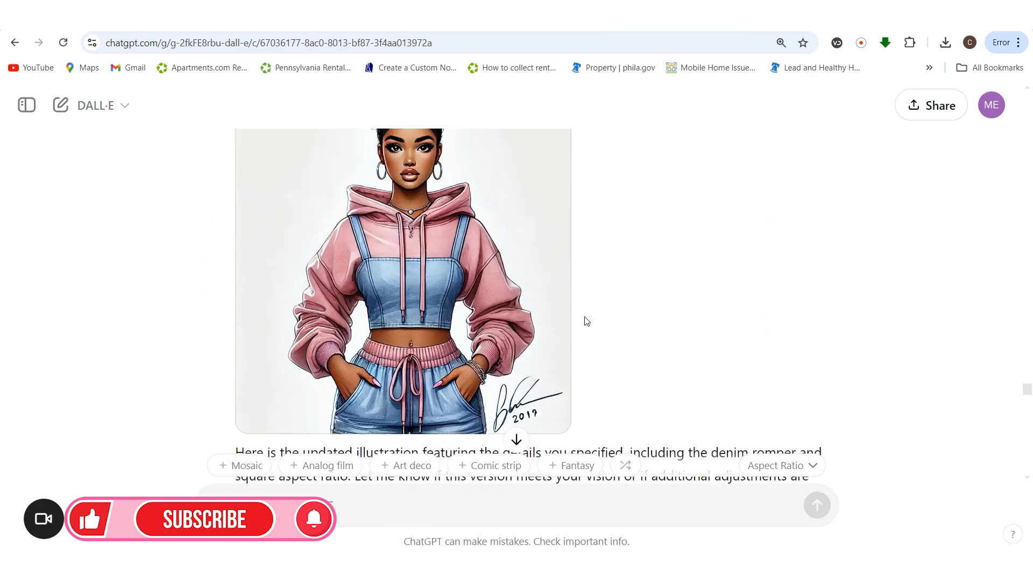
scroll(471, 352, up, 2)
scroll(433, 382, down, 3)
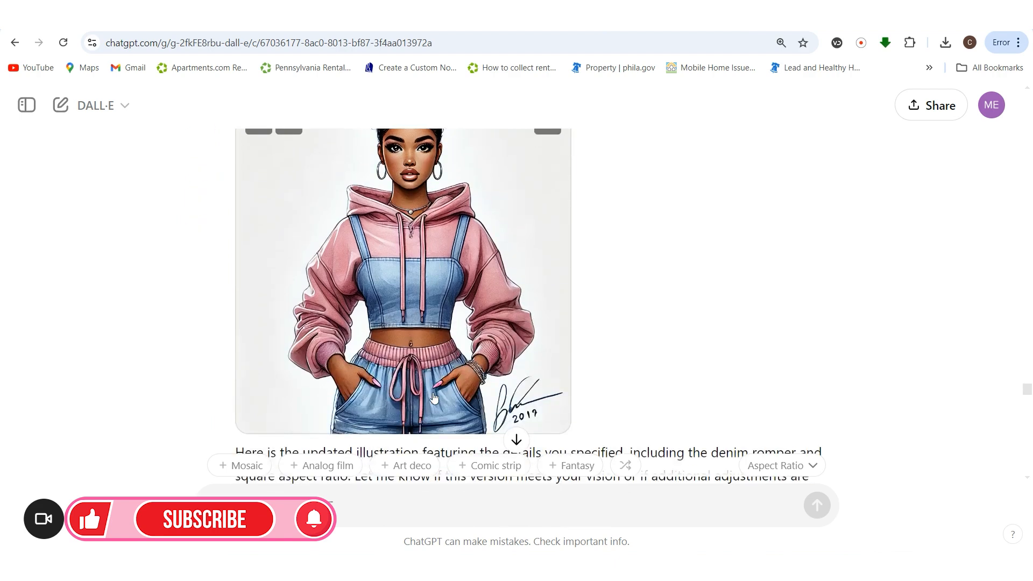
scroll(421, 298, up, 2)
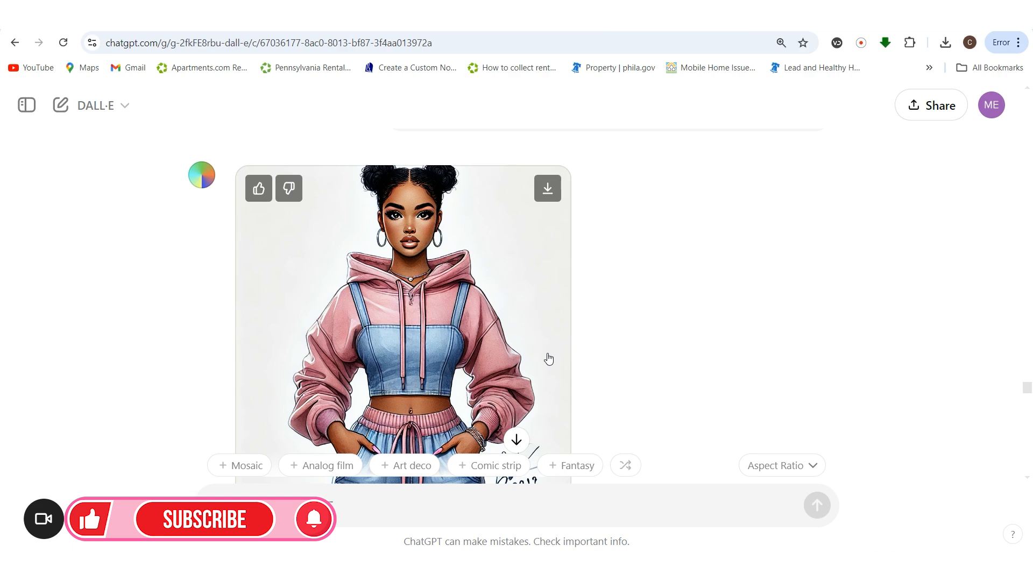
click(126, 107)
click(124, 110)
mouse_move(546, 218)
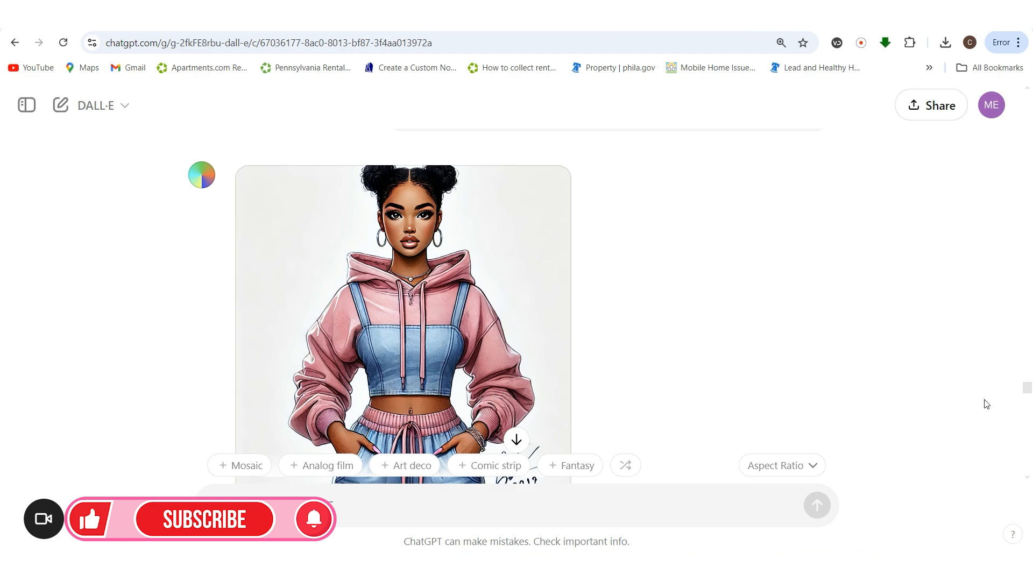
scroll(648, 346, up, 5)
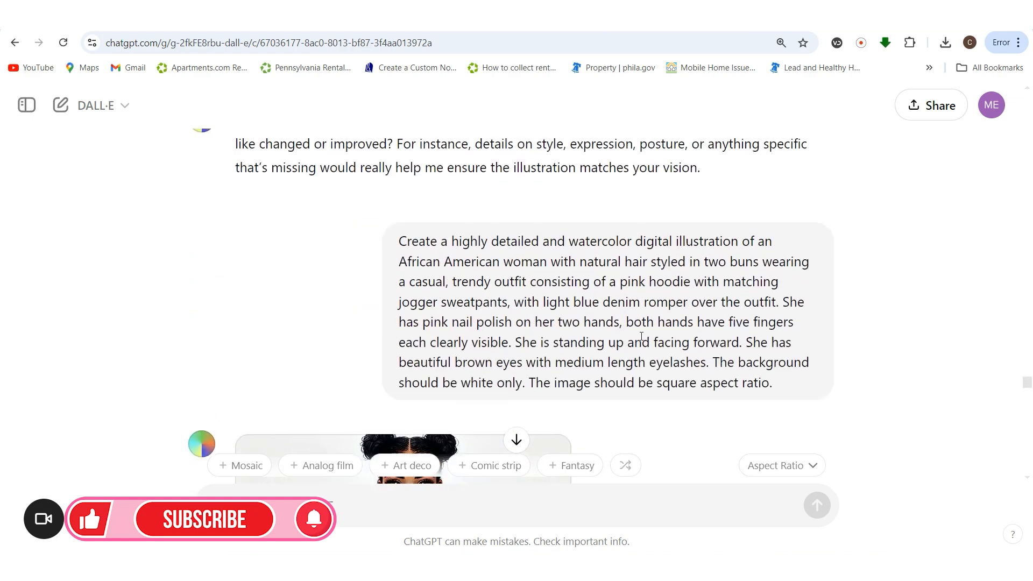
scroll(592, 341, down, 3)
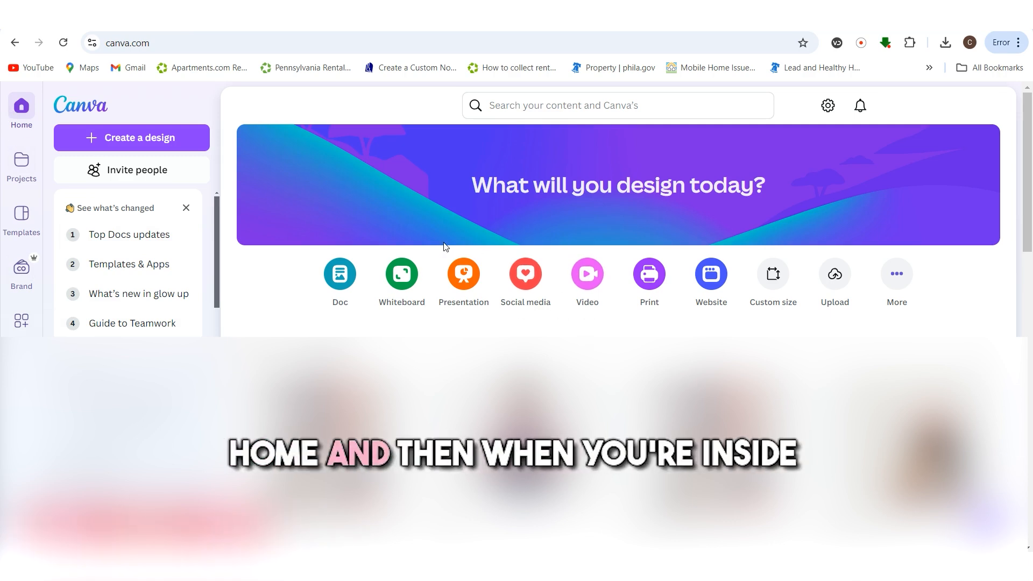
Switch to Canva, enter "COLORING books" as a search limited to Canva Templates, and clear the search text
click(518, 114)
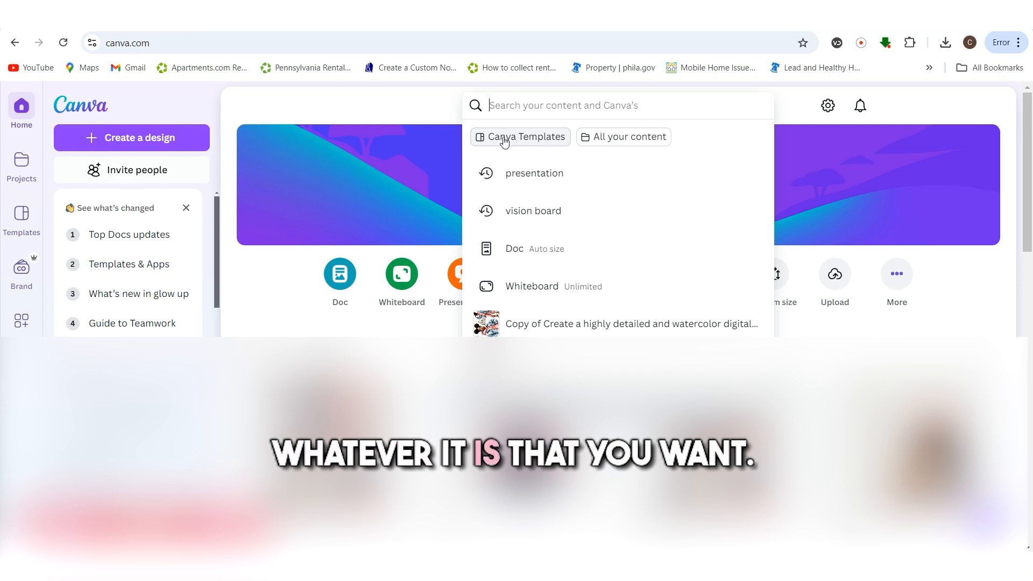
text(COLO)
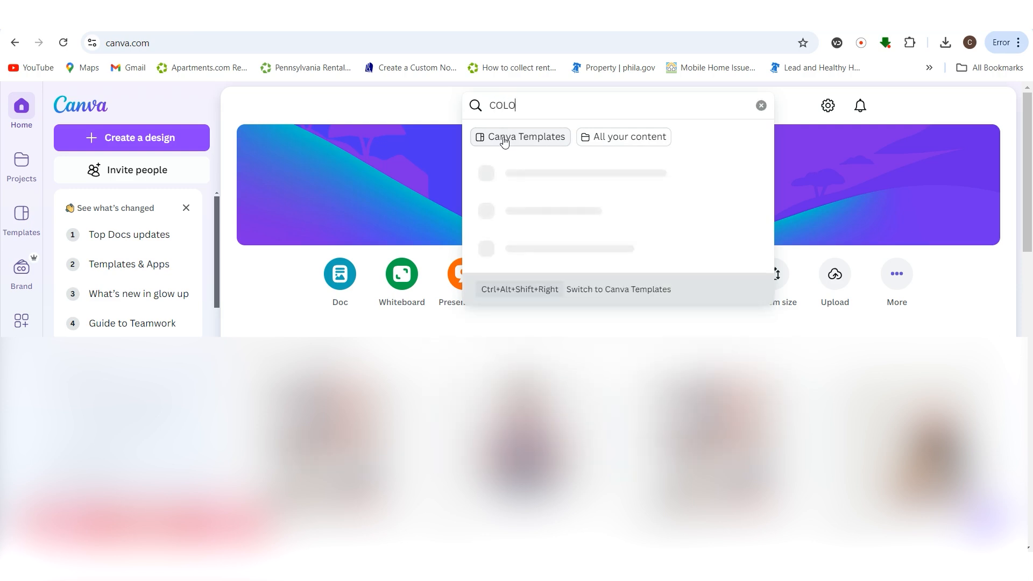
text(RING)
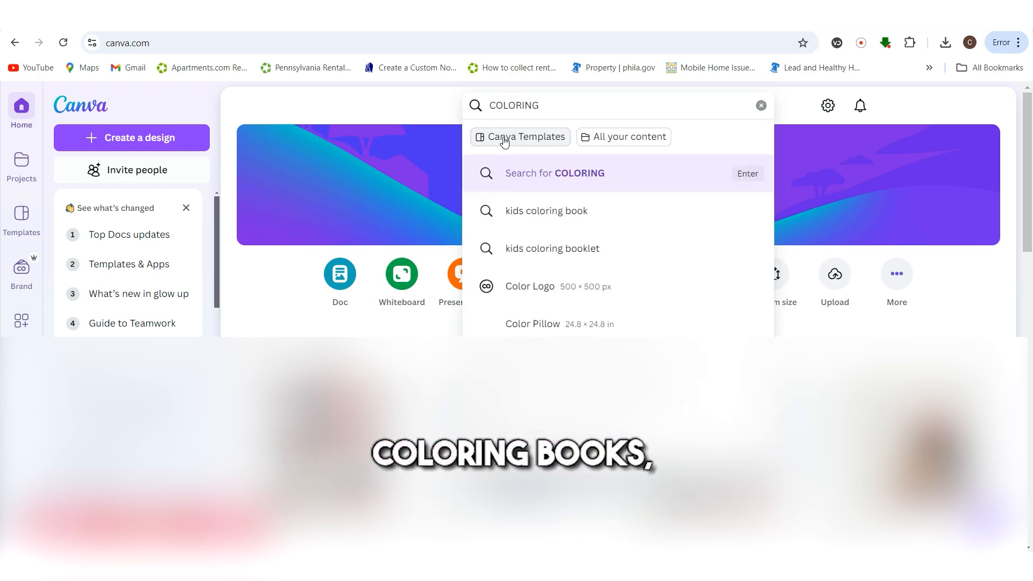
text( books)
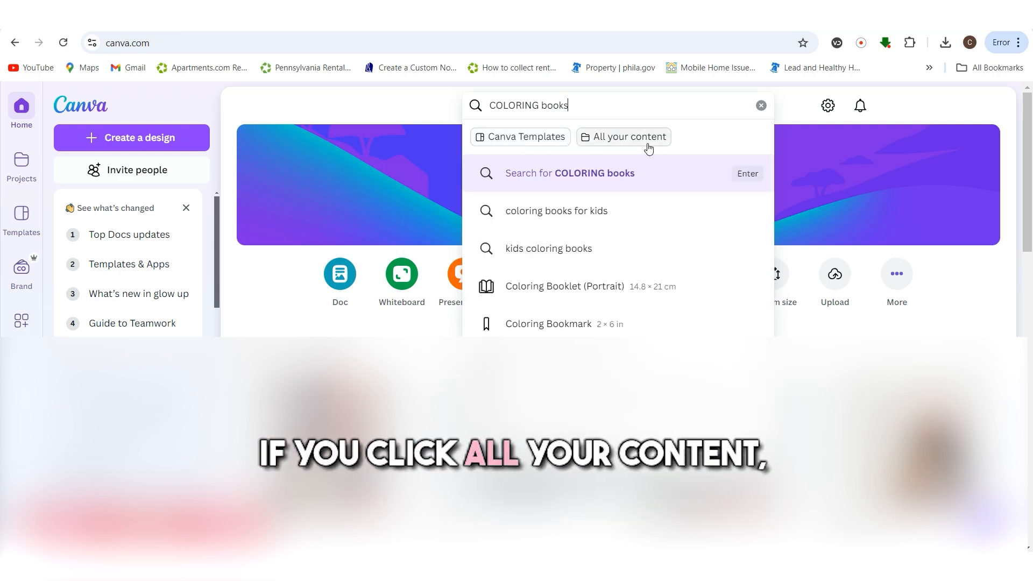
click(522, 142)
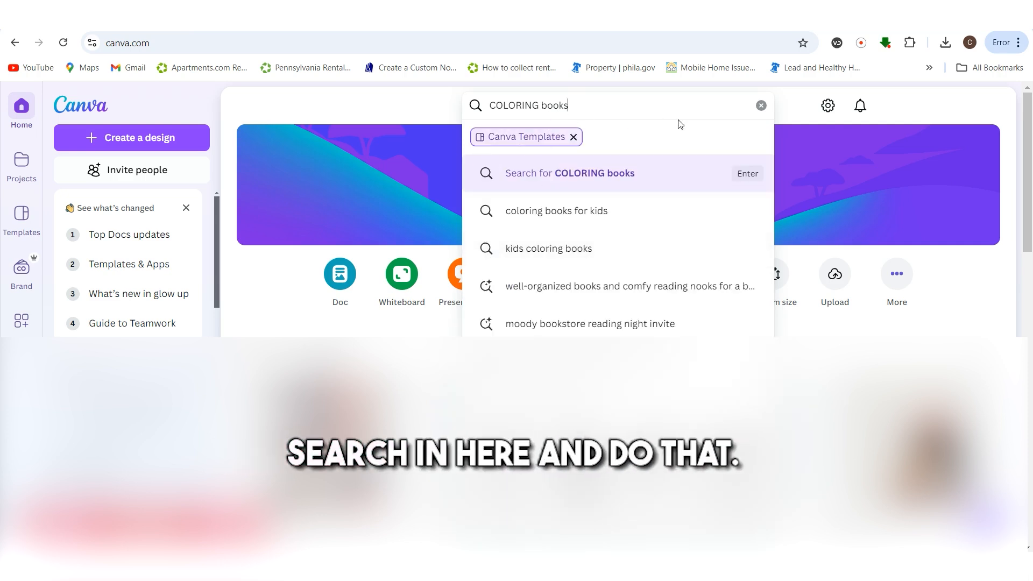
click(761, 105)
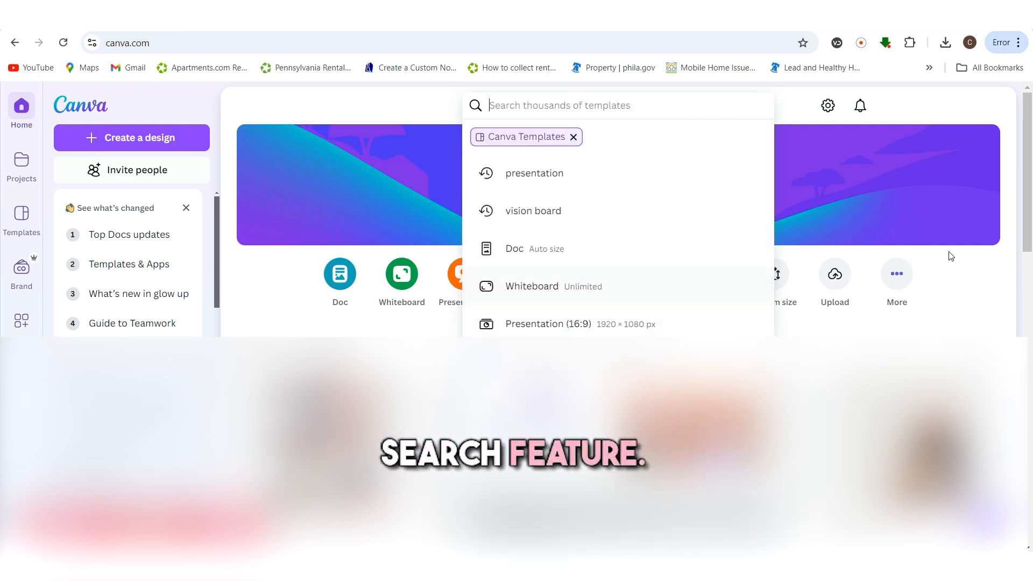
click(807, 285)
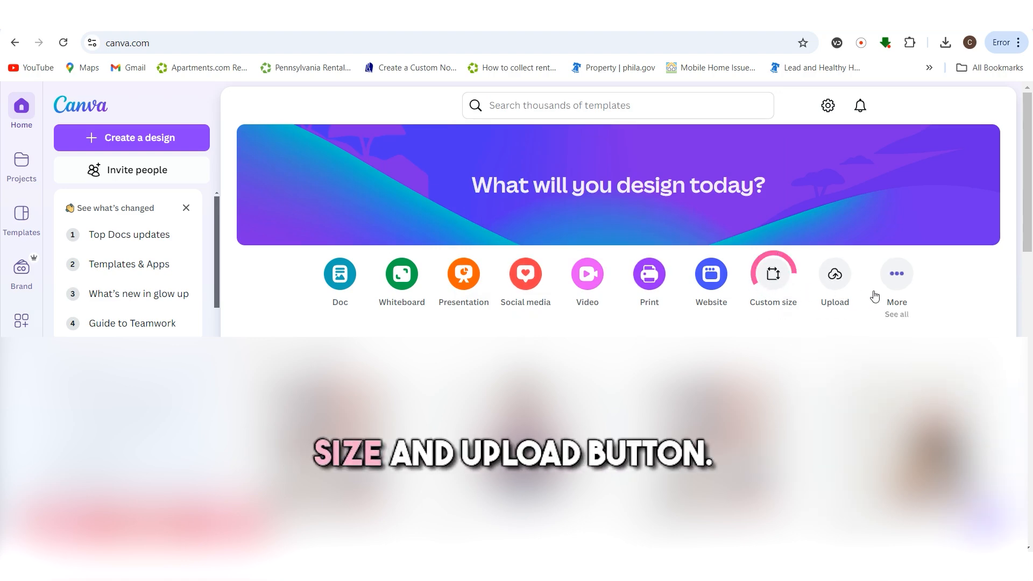
Inspect the custom size settings for a new design, including the available units, and close them without creating anything
click(773, 290)
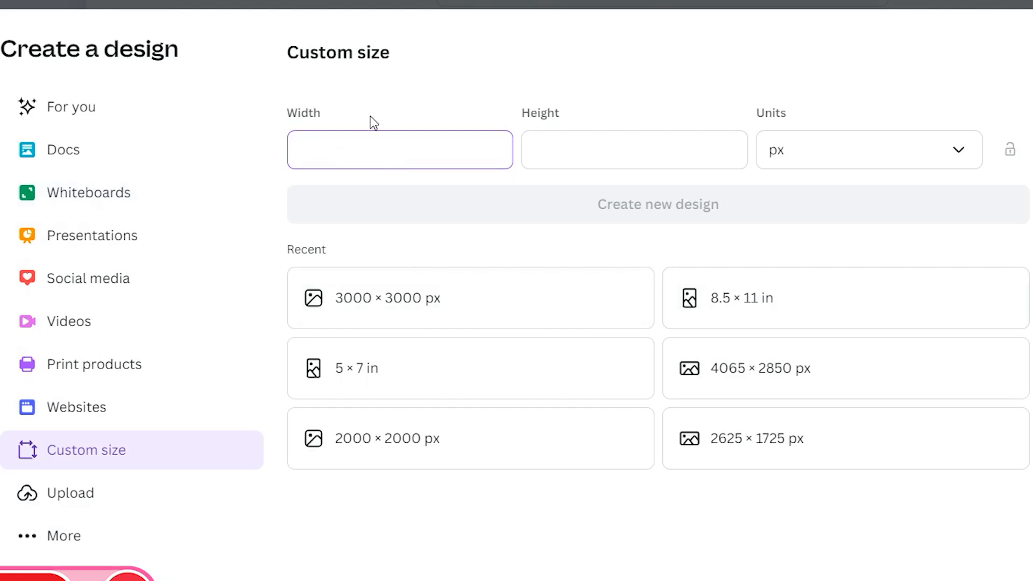
click(939, 161)
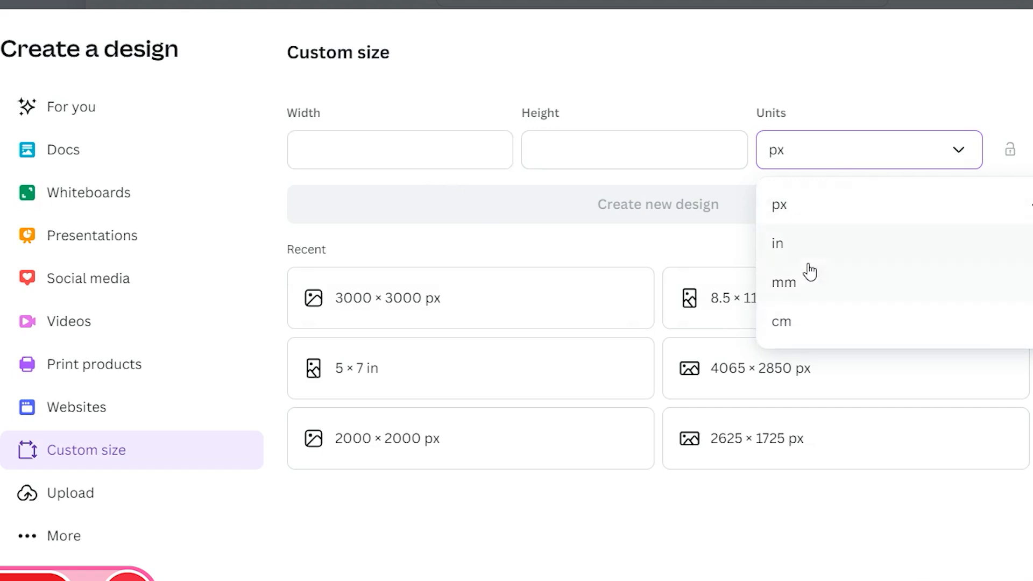
click(401, 152)
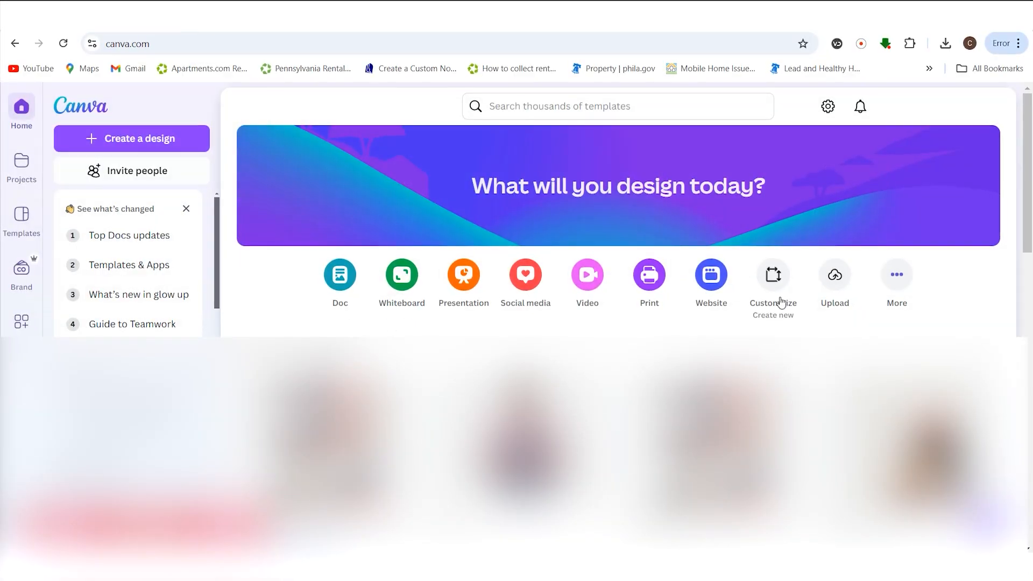
click(775, 290)
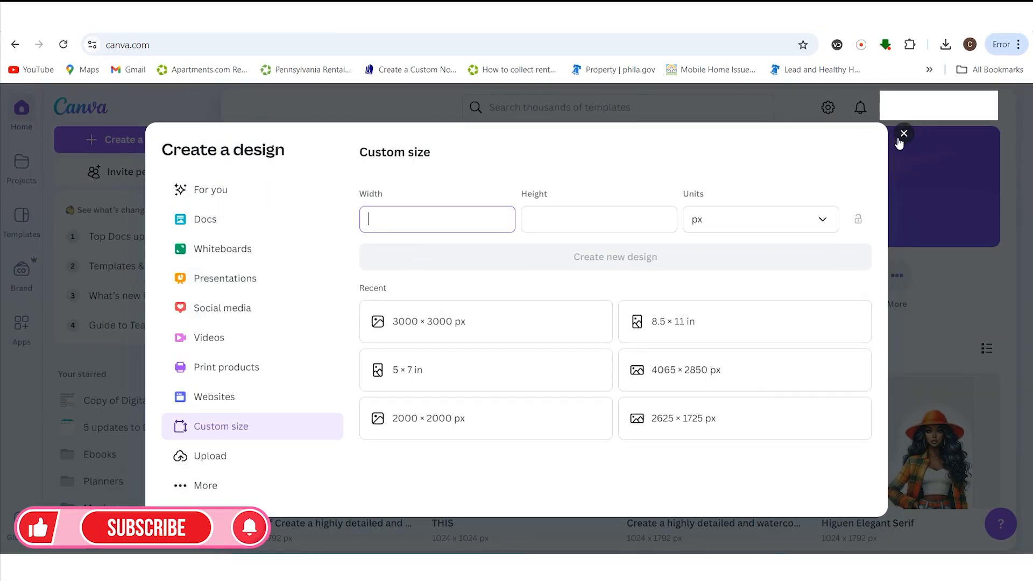
click(903, 134)
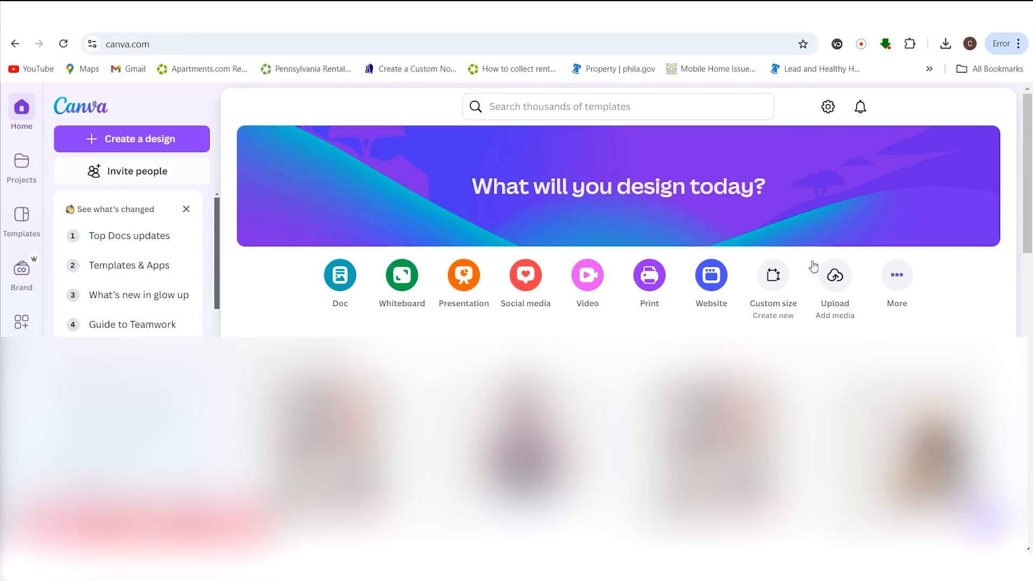
Inspect the option for starting a design from an uploaded file and close it without uploading anything
click(835, 273)
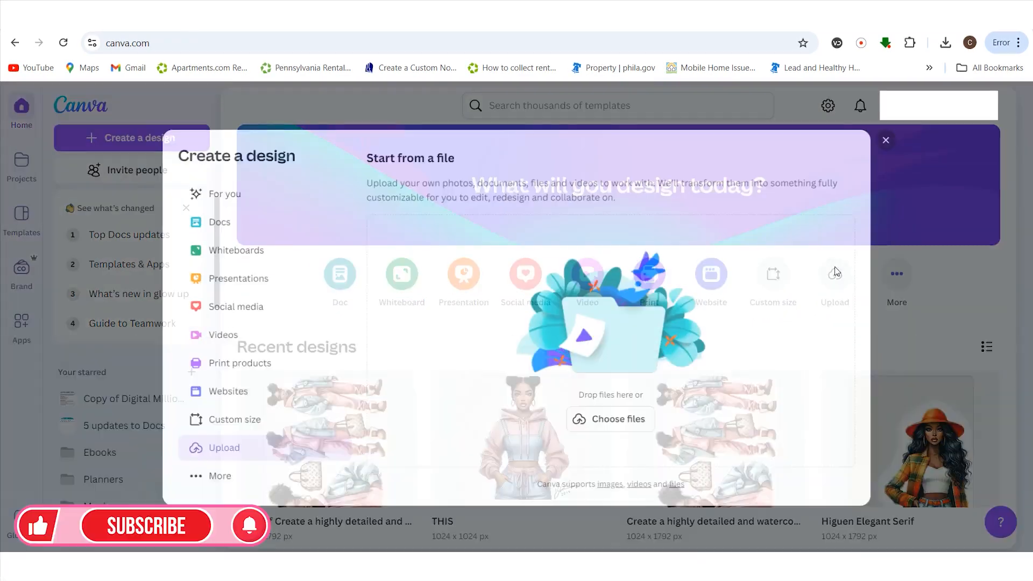
click(610, 434)
click(474, 300)
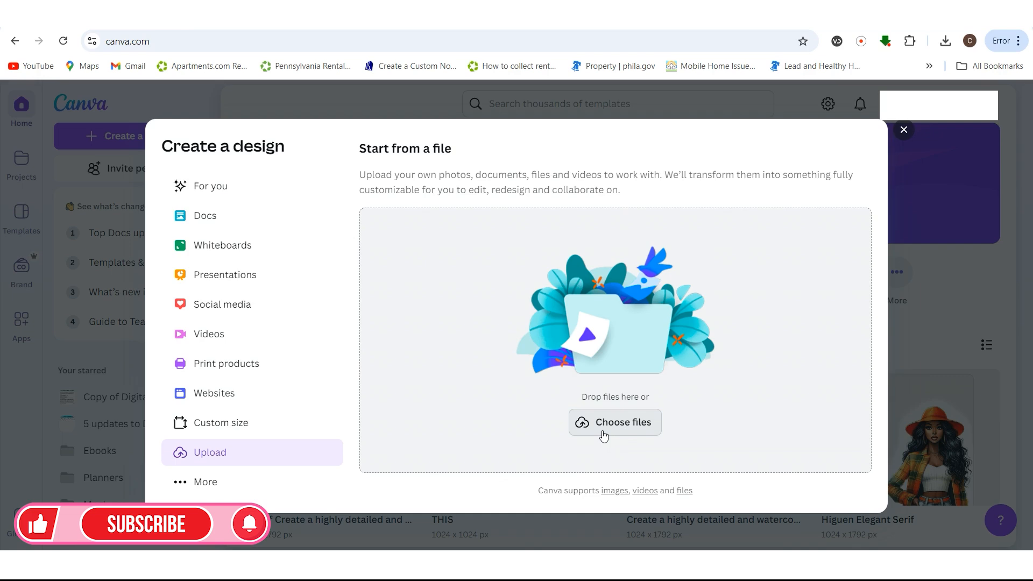
click(903, 132)
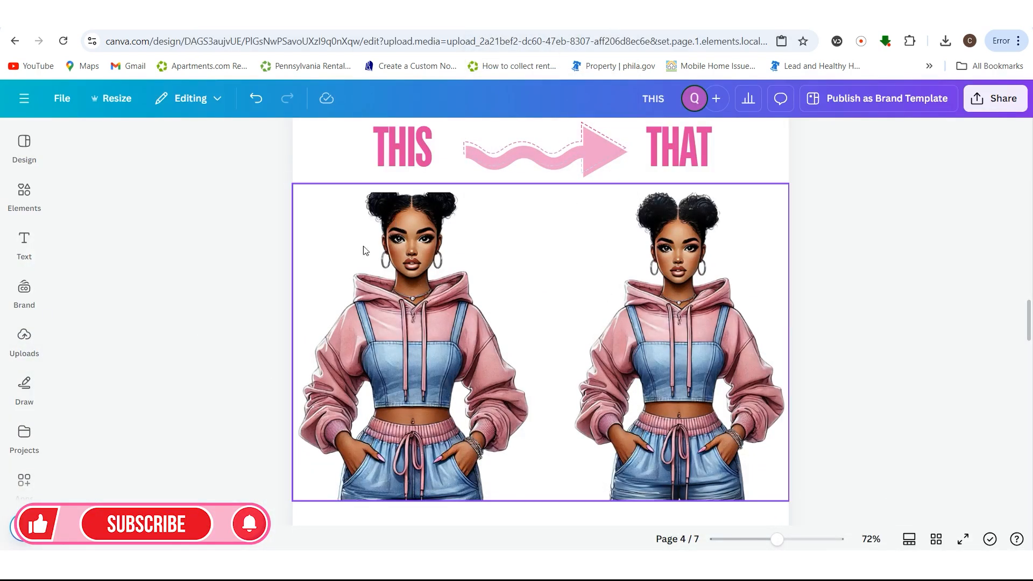
Go to page 1 of the design named THIS and display the uploaded images
click(939, 543)
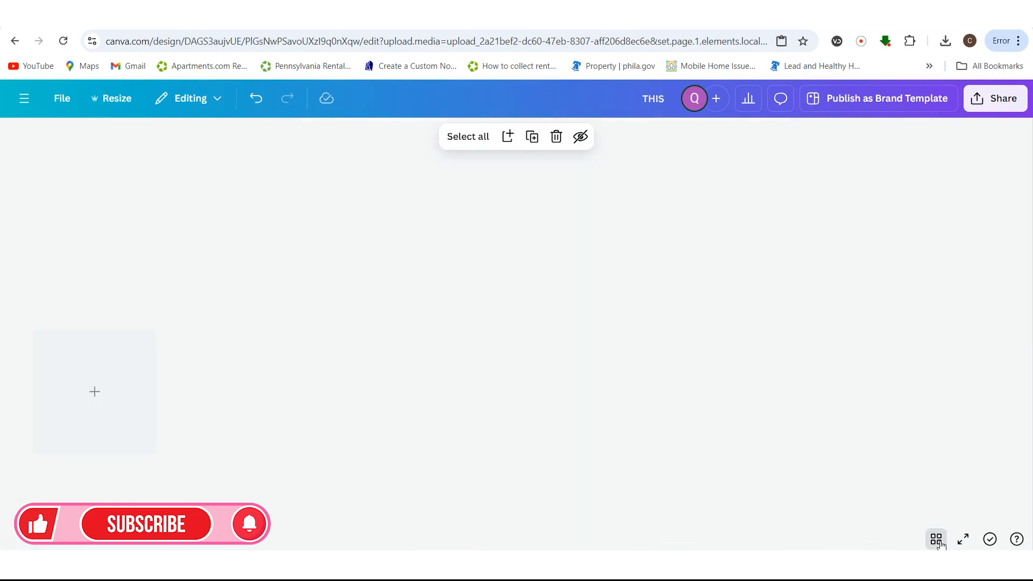
click(124, 267)
double_click(124, 268)
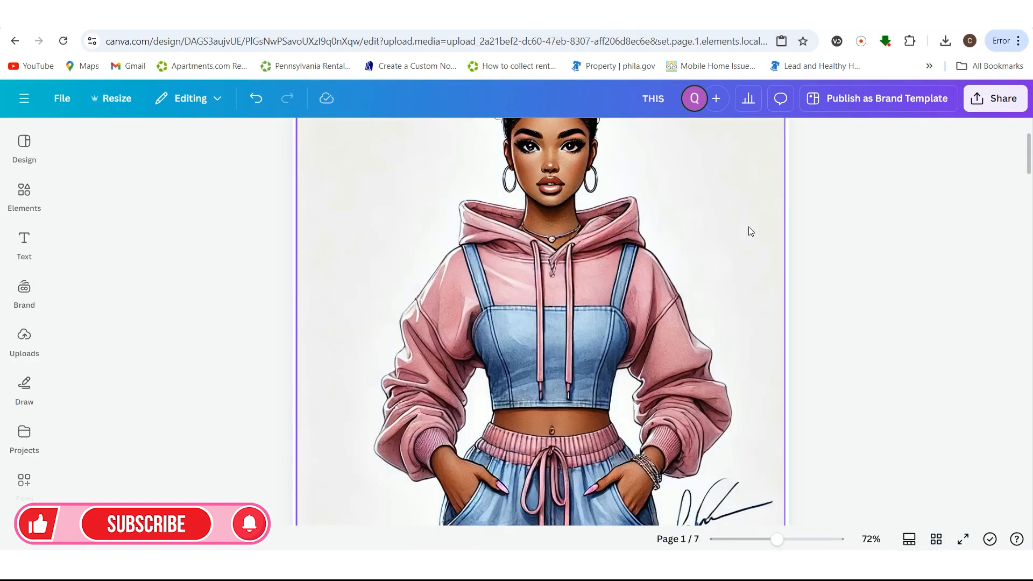
drag(775, 538, 766, 539)
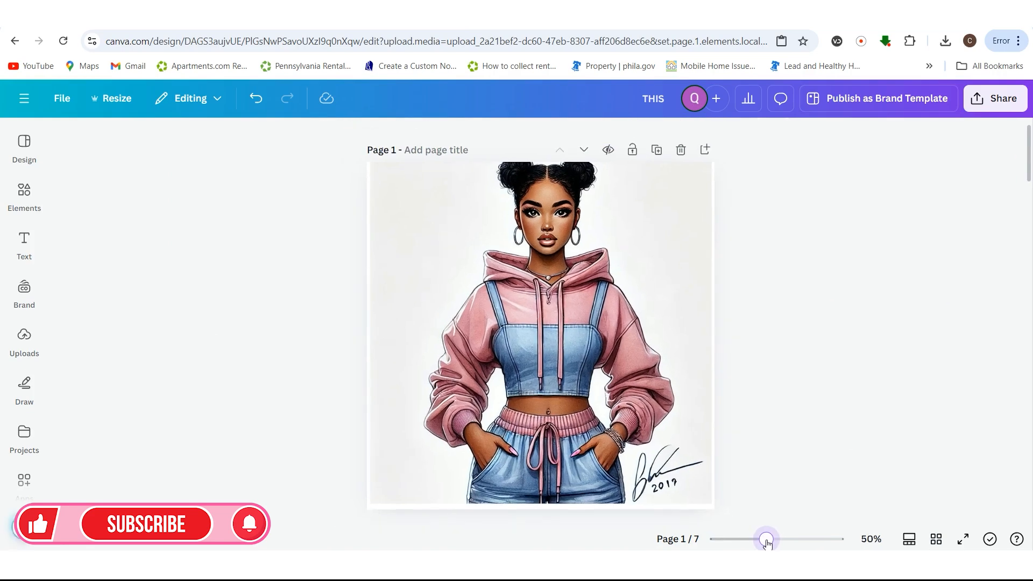
click(24, 289)
click(20, 341)
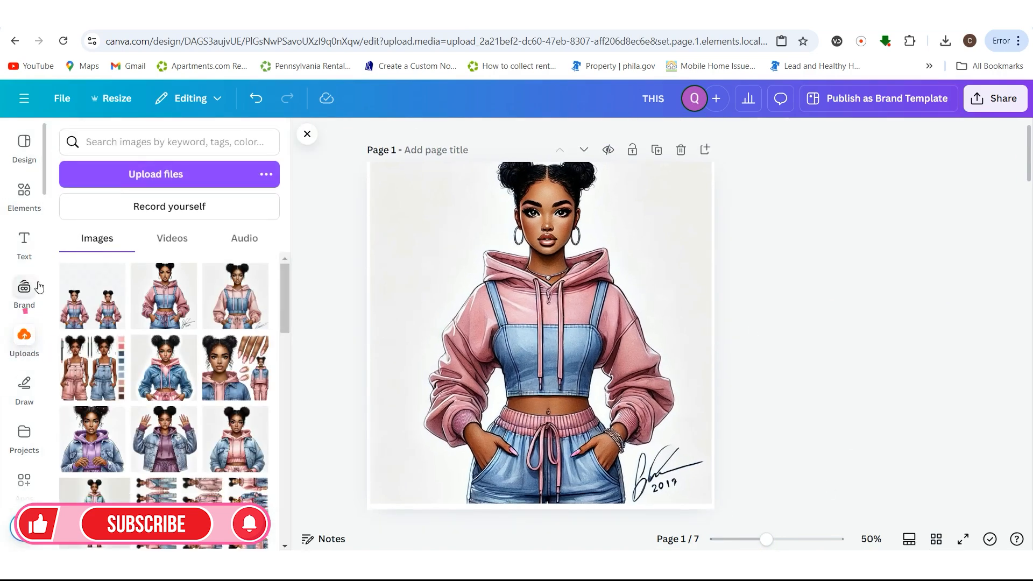
Inspect the file chooser for uploading images and the source illustration in the DALL·E chat, without uploading anything
click(168, 176)
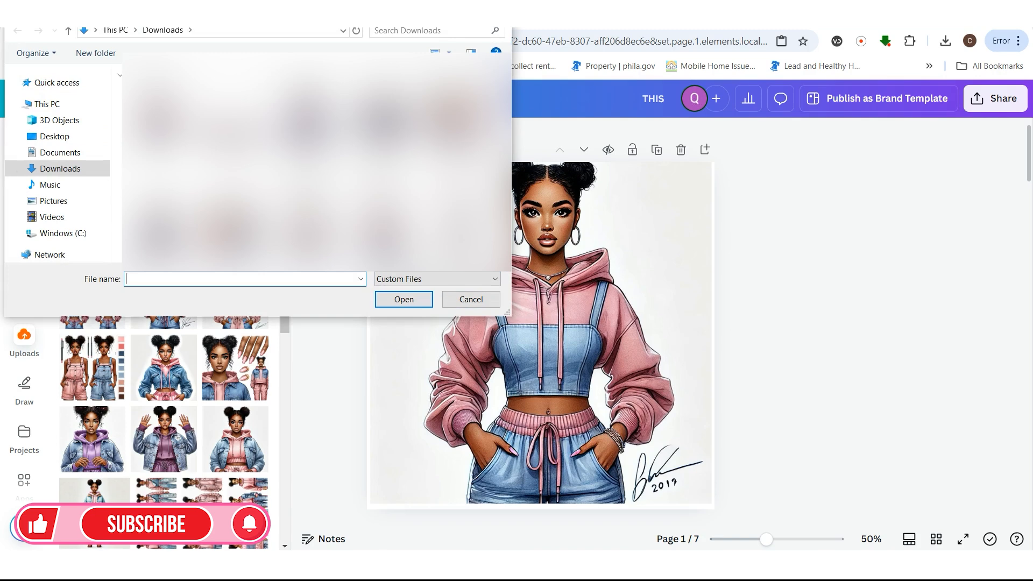
key(Escape)
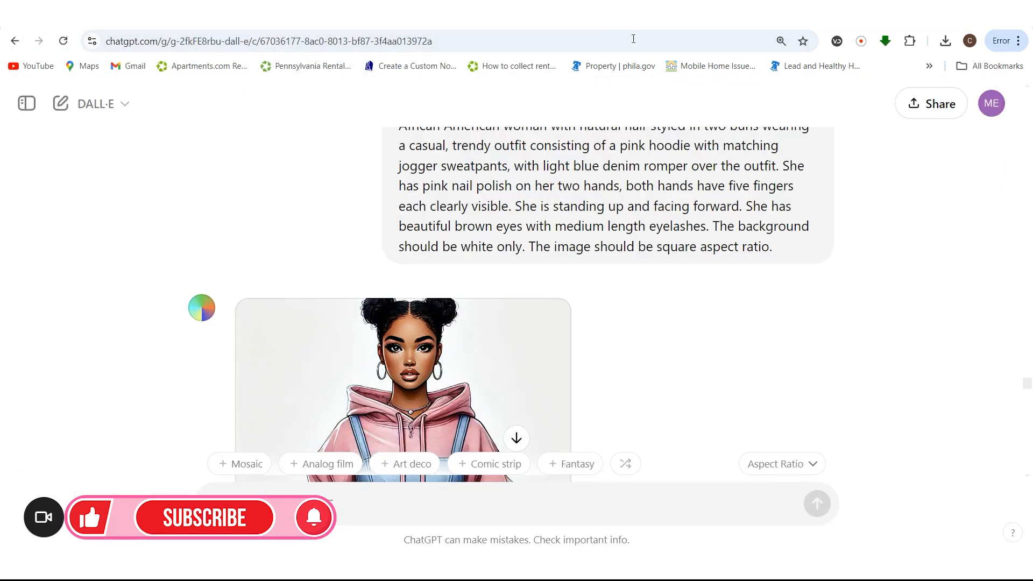
mouse_move(547, 362)
click(511, 13)
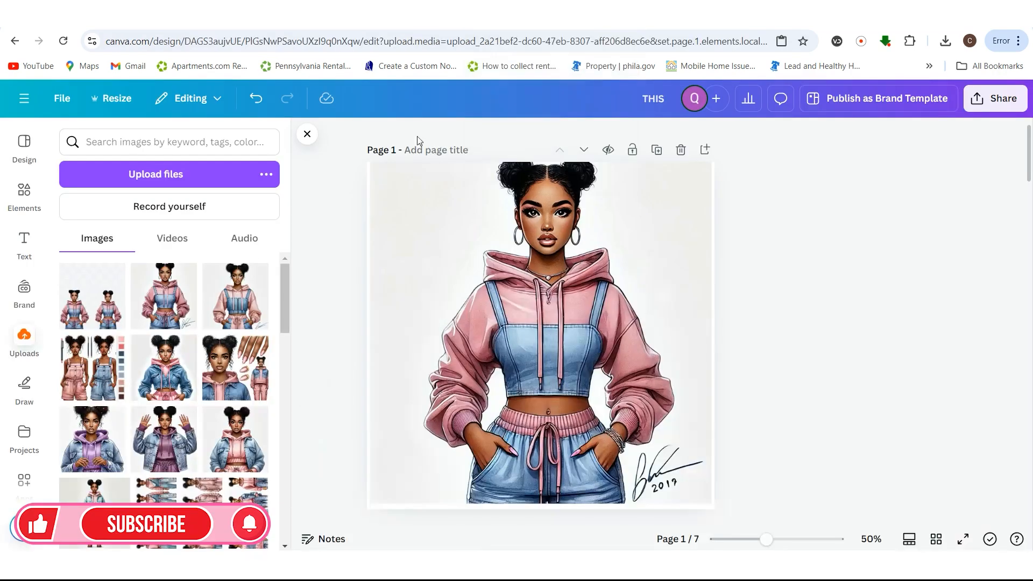
click(152, 174)
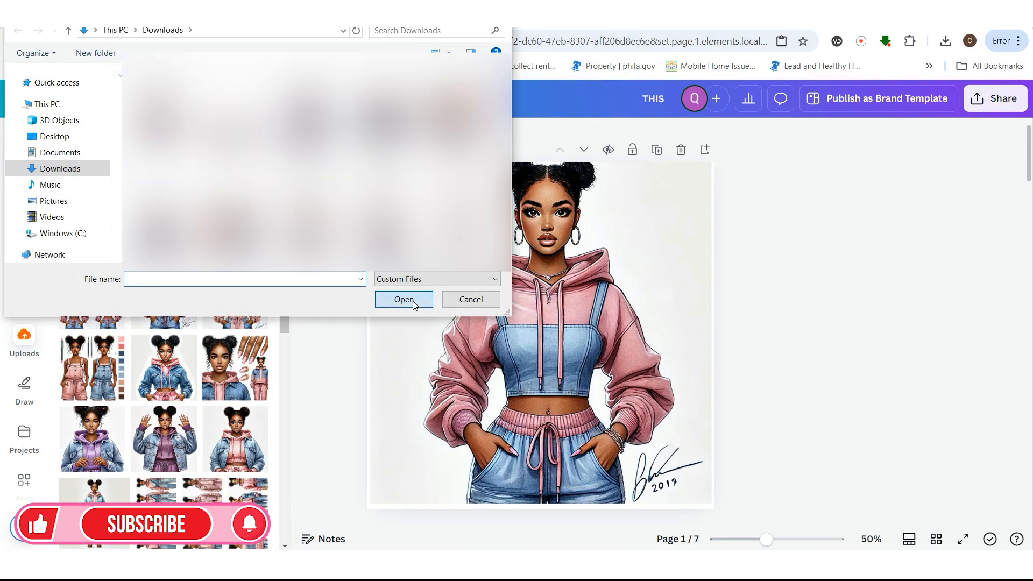
click(465, 300)
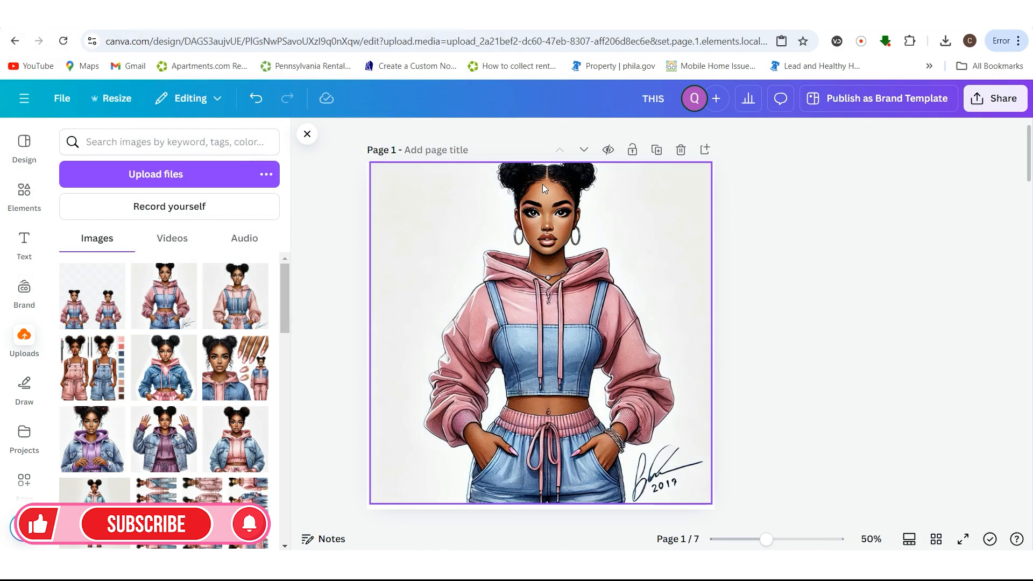
Duplicate page 1, then shrink the image on the copy slightly and shift it to leave a white margin around it
scroll(577, 235, down, 5)
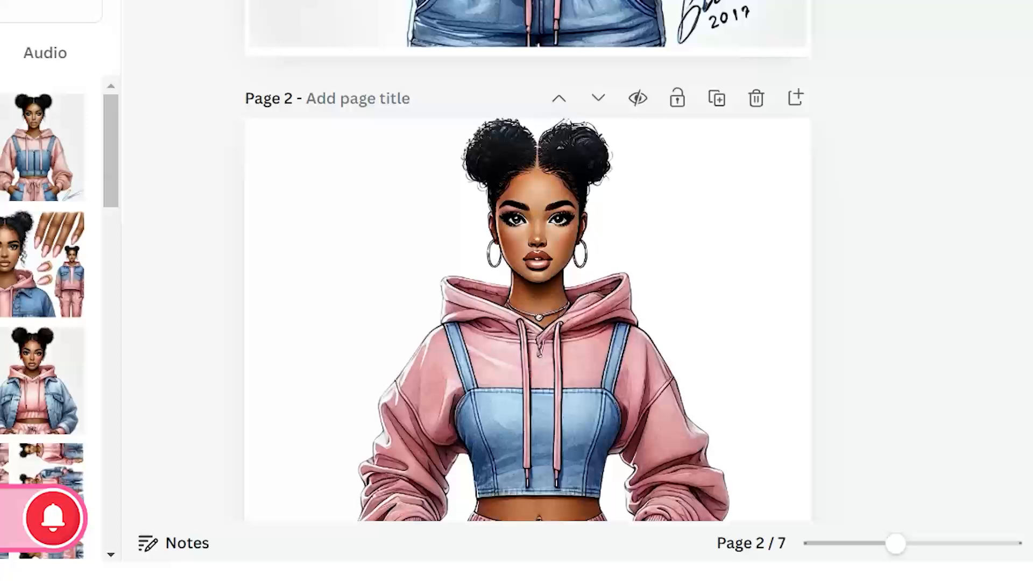
scroll(750, 390, up, 5)
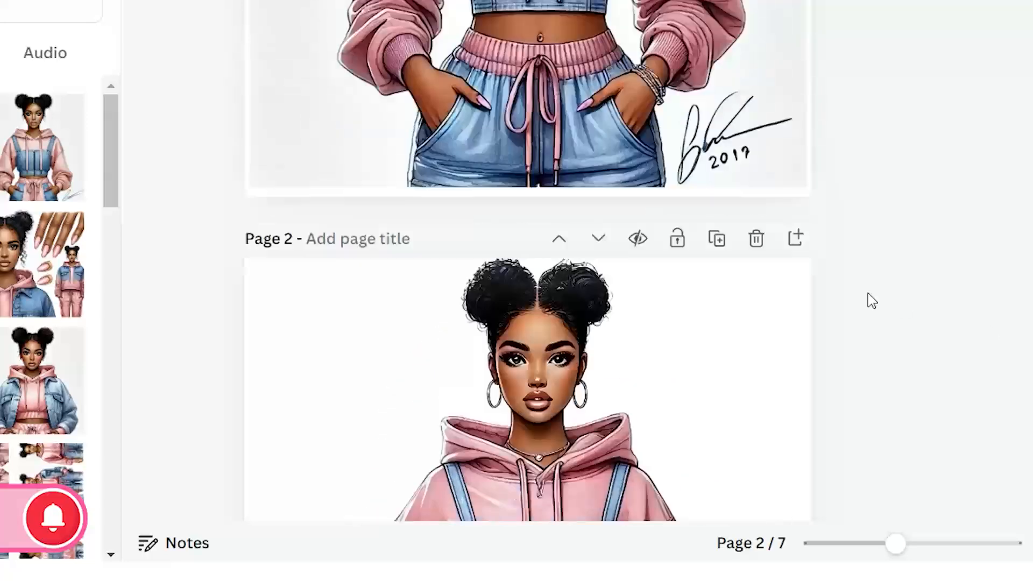
scroll(872, 301, up, 1)
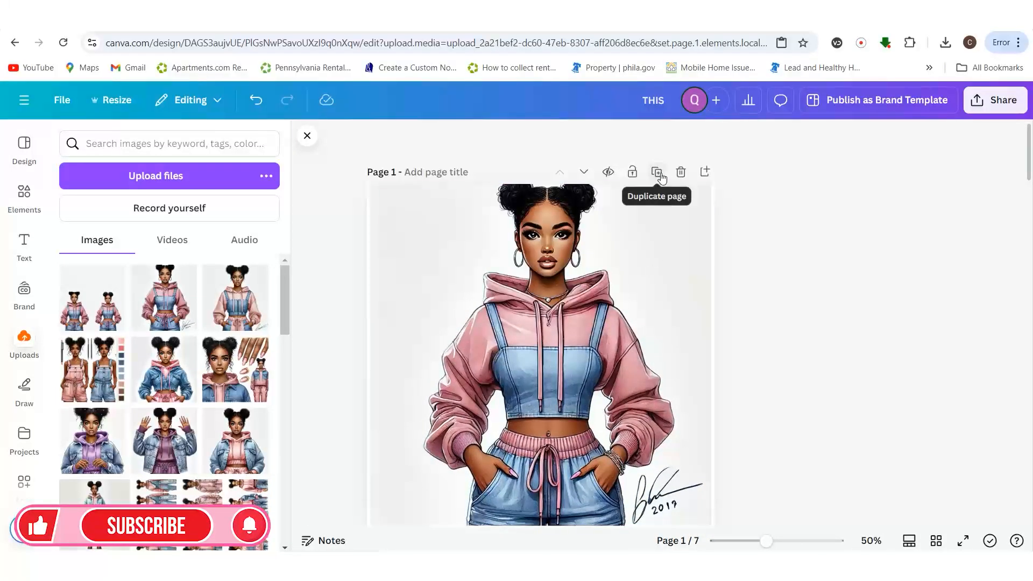
click(658, 172)
scroll(702, 300, down, 3)
click(651, 393)
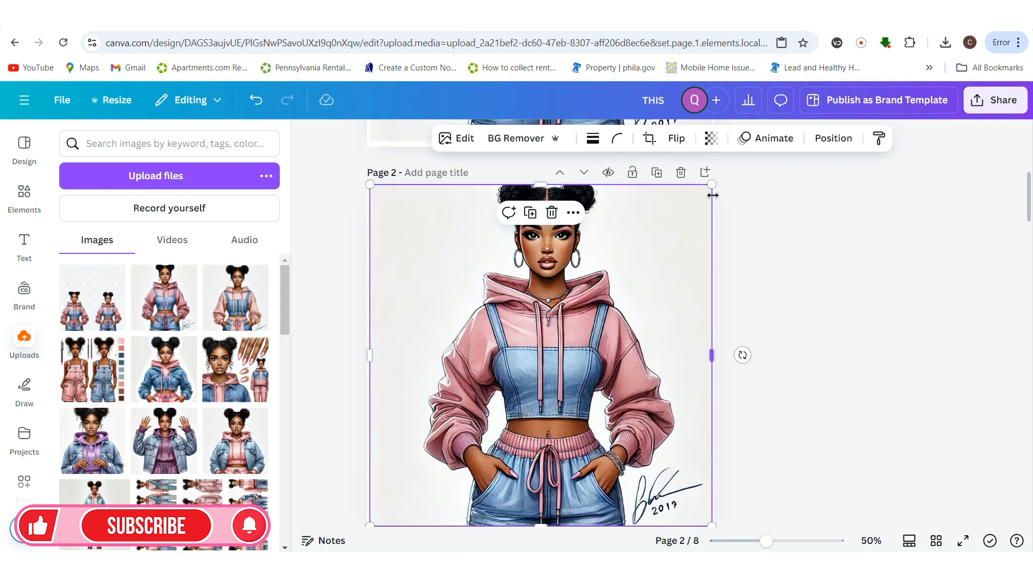
drag(713, 185, 692, 203)
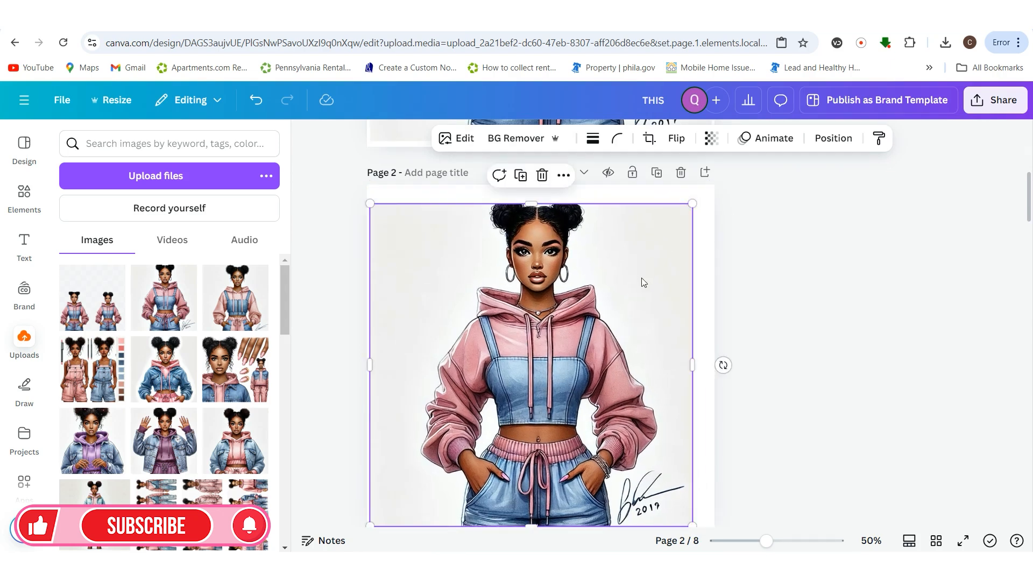
drag(641, 279, 646, 281)
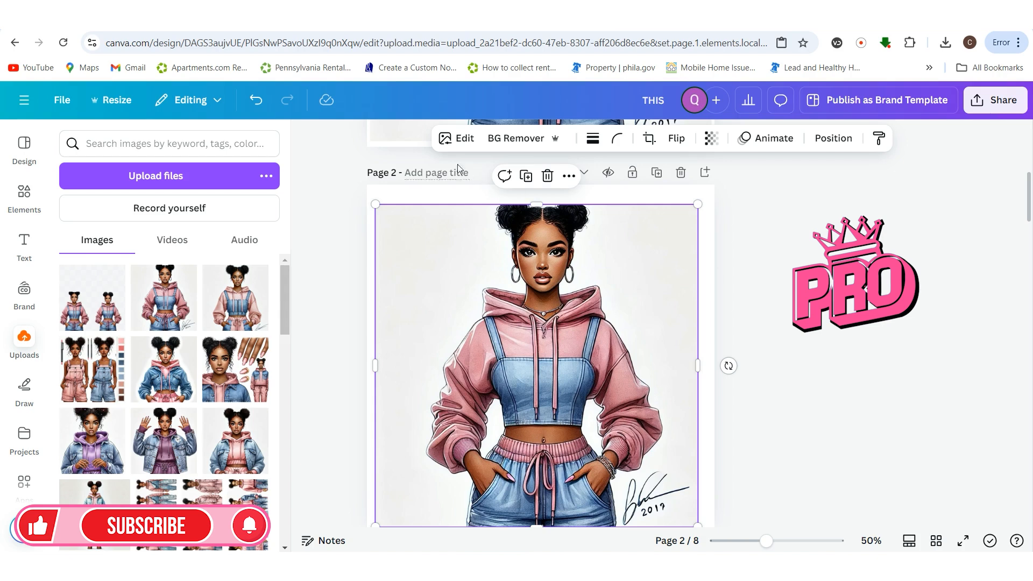
Look through the image editing options and Magic Studio tools for the page 2 image, including the Magic Edit settings
click(448, 144)
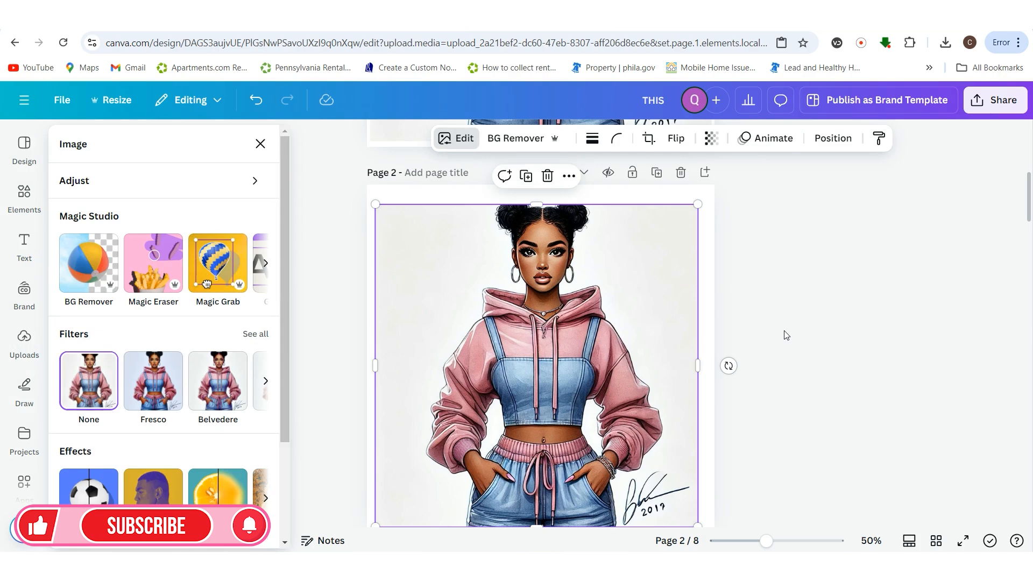
click(260, 144)
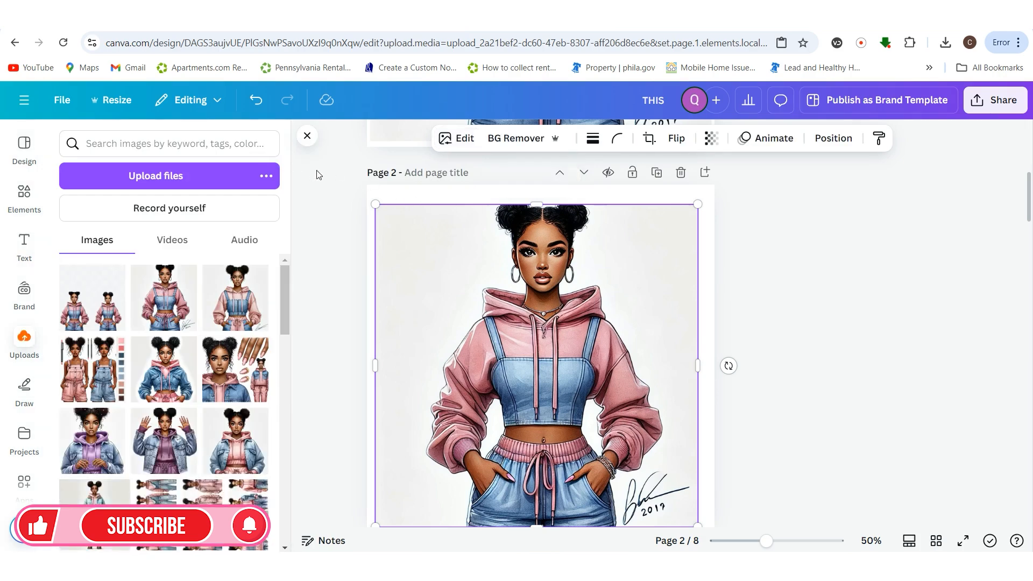
click(458, 141)
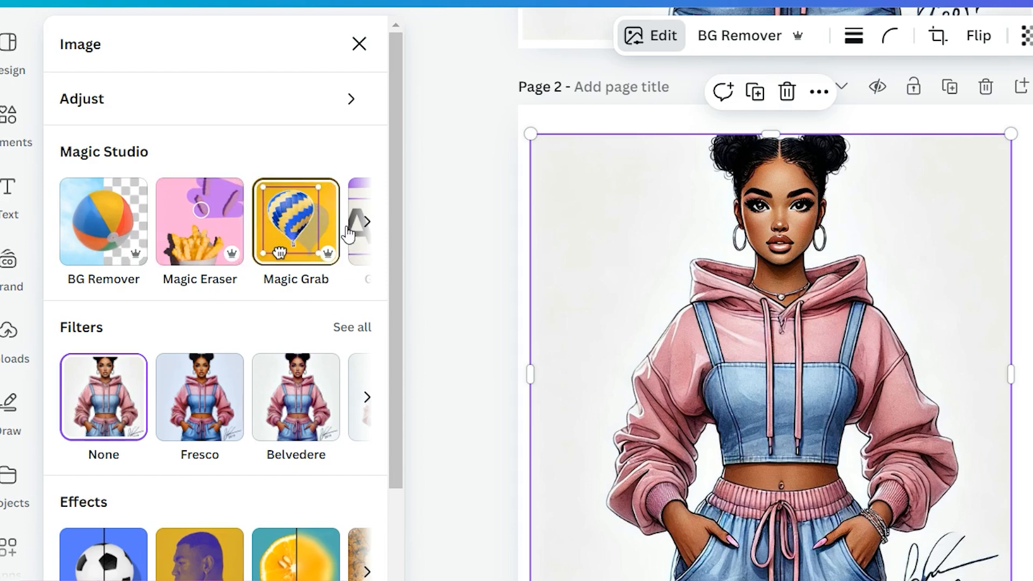
click(365, 225)
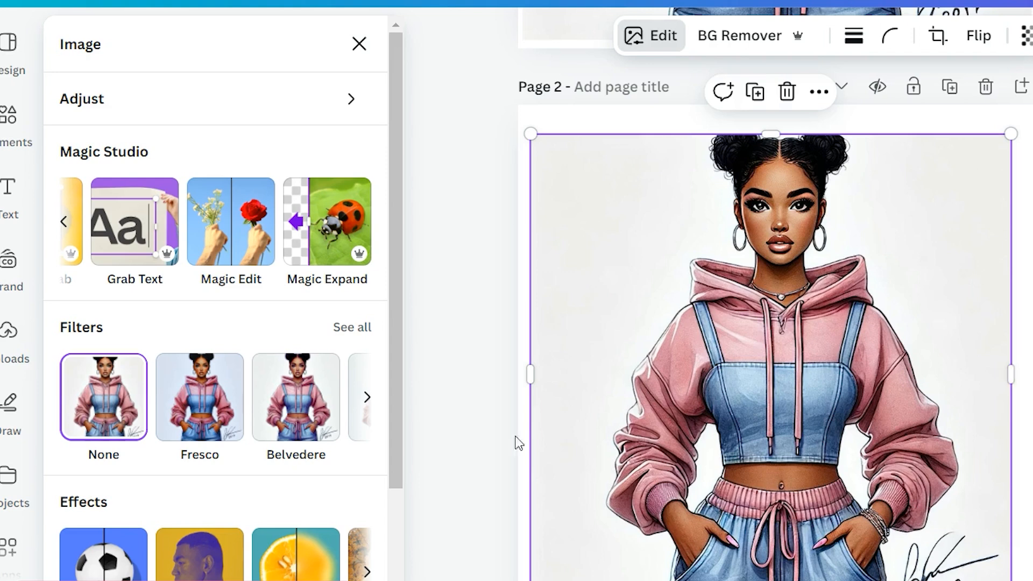
click(240, 253)
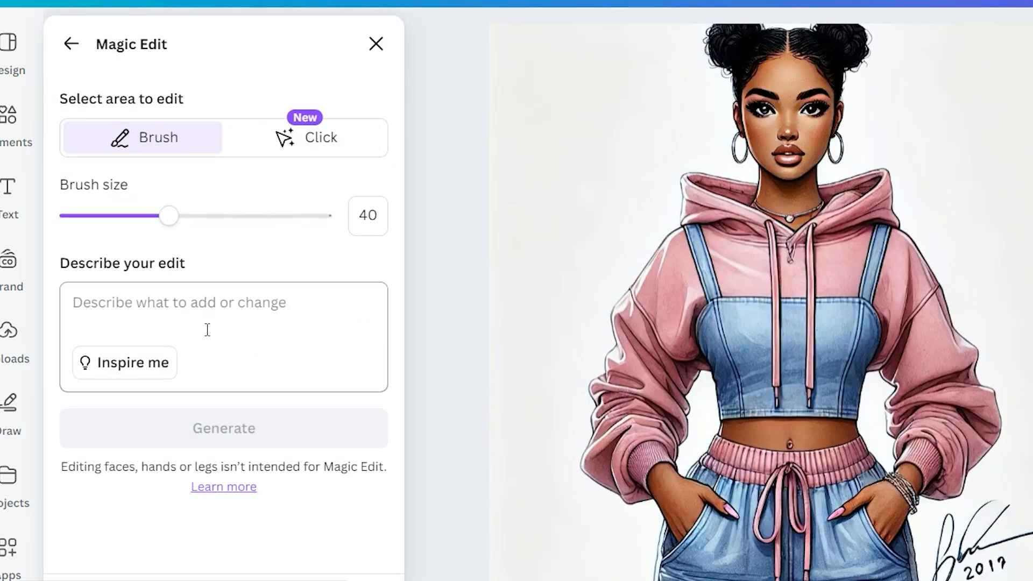
click(64, 50)
Examine the size options of Magic Expand for the page 2 image and leave them without expanding
click(367, 221)
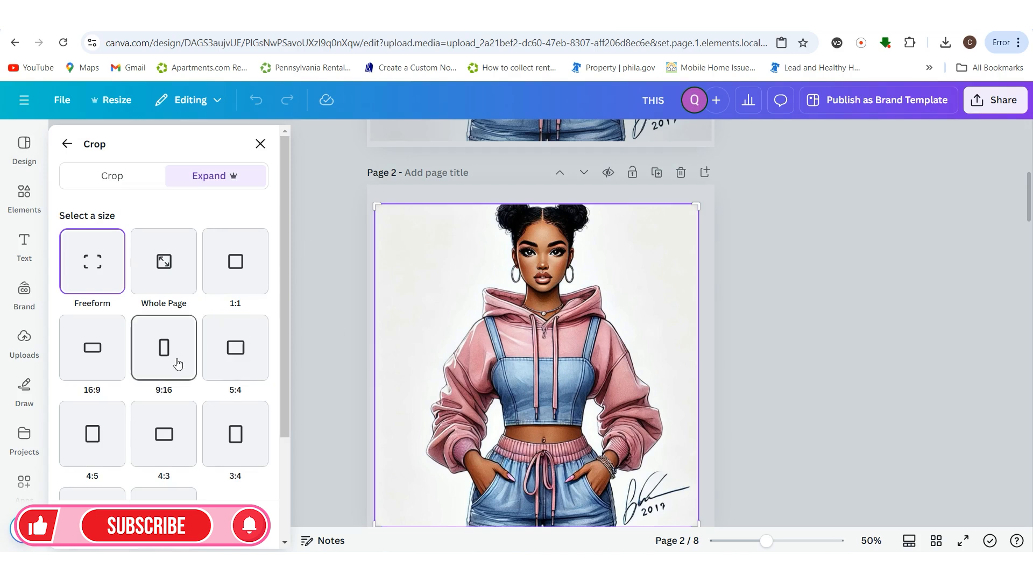
scroll(177, 364, down, 1)
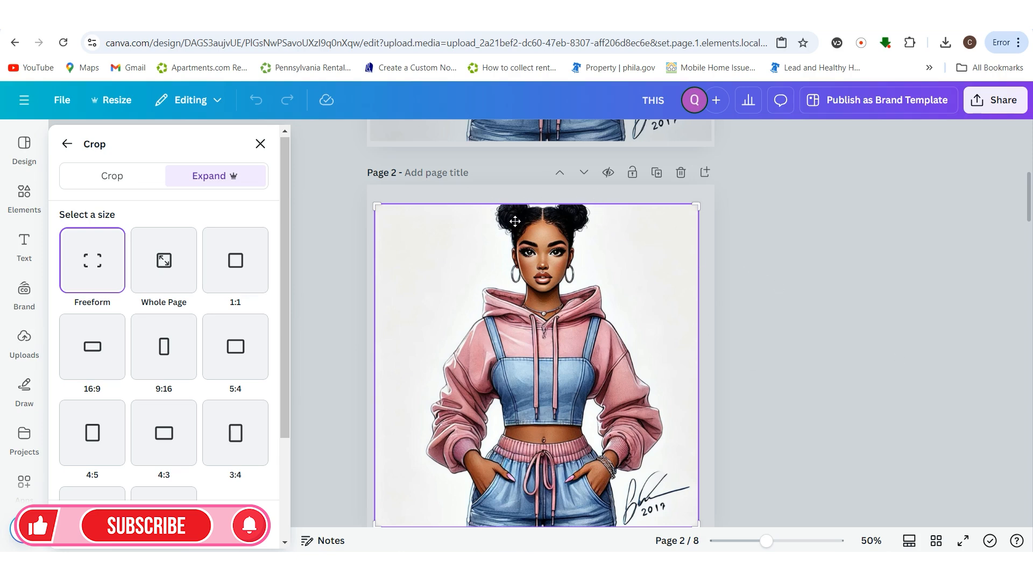
click(821, 383)
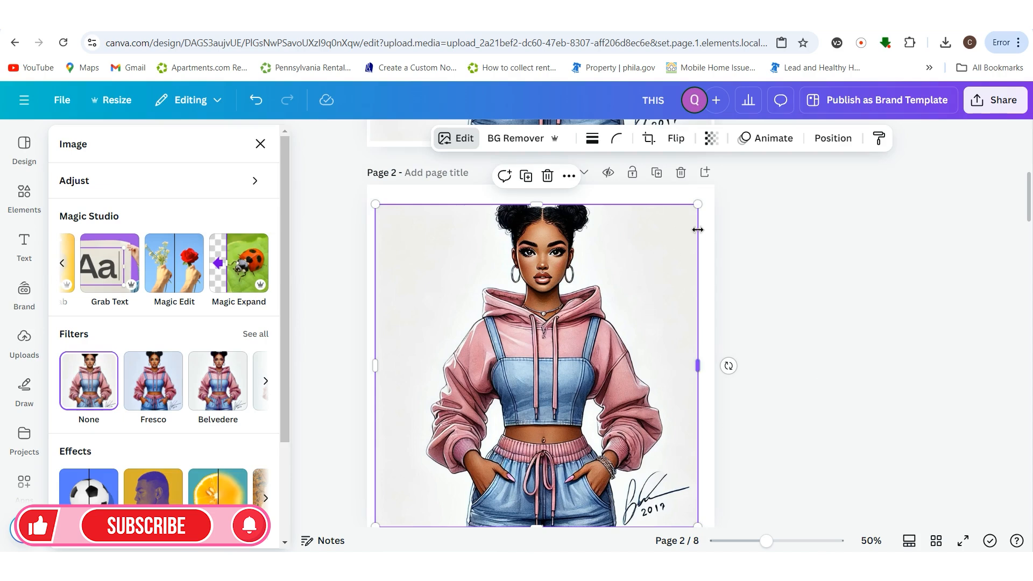
Shrink the page 2 image slightly more, center it horizontally against the bottom edge, and compare it with the neighbouring pages
drag(694, 205, 691, 204)
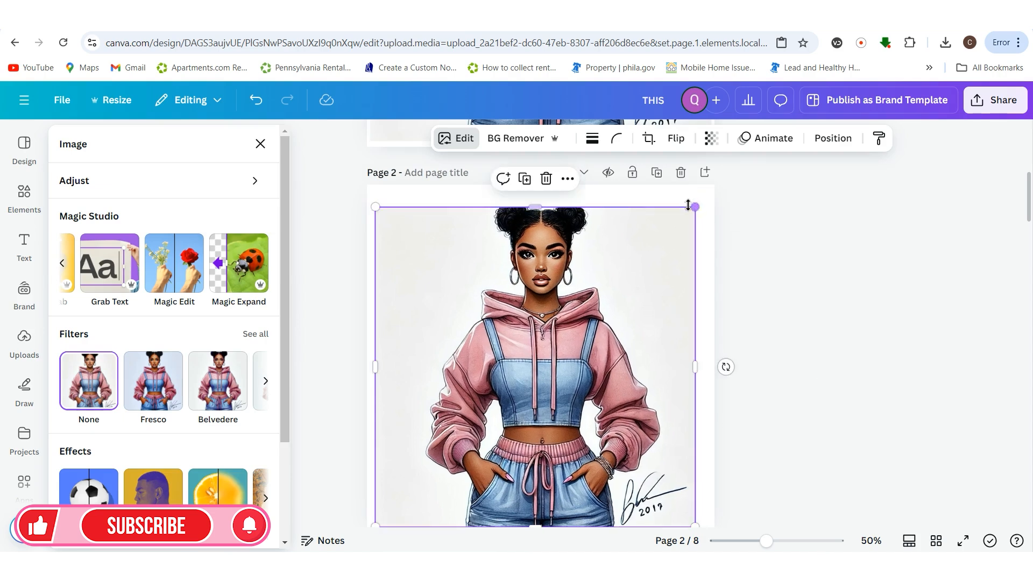
mouse_move(643, 284)
mouse_down()
mouse_move(647, 275)
mouse_move(646, 291)
mouse_up()
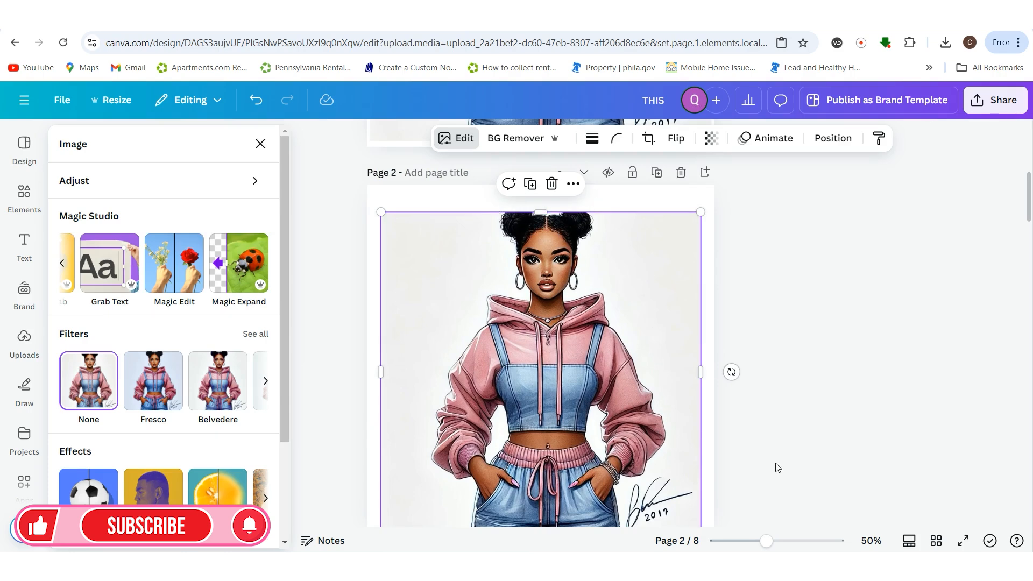
scroll(777, 467, down, 3)
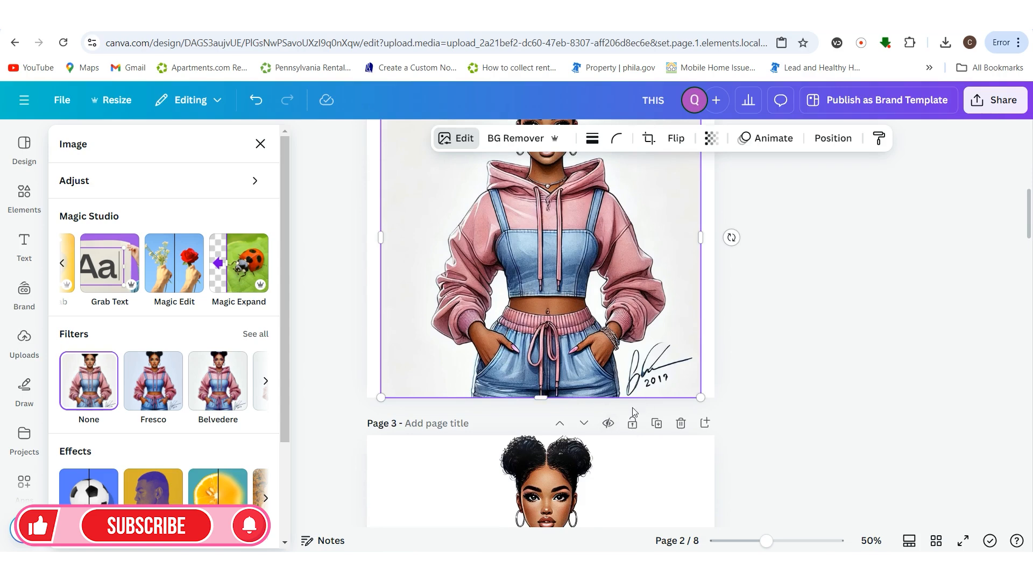
scroll(633, 412, up, 3)
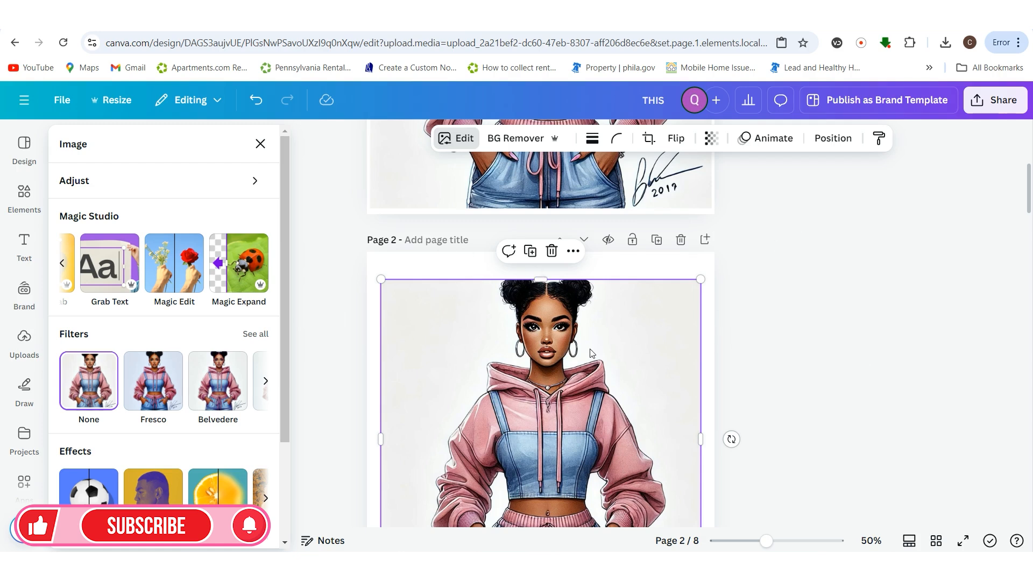
scroll(713, 388, down, 6)
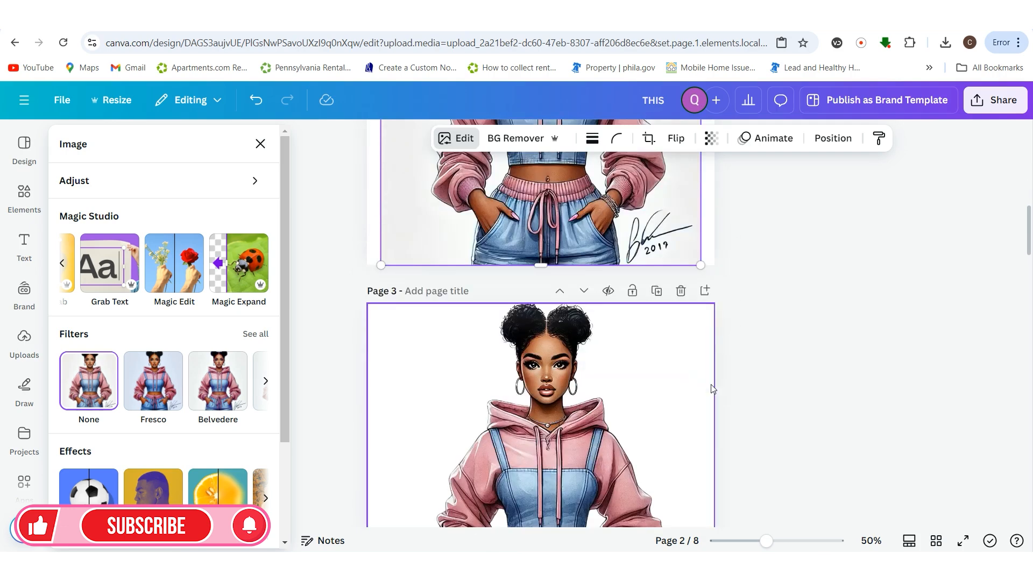
scroll(543, 320, up, 6)
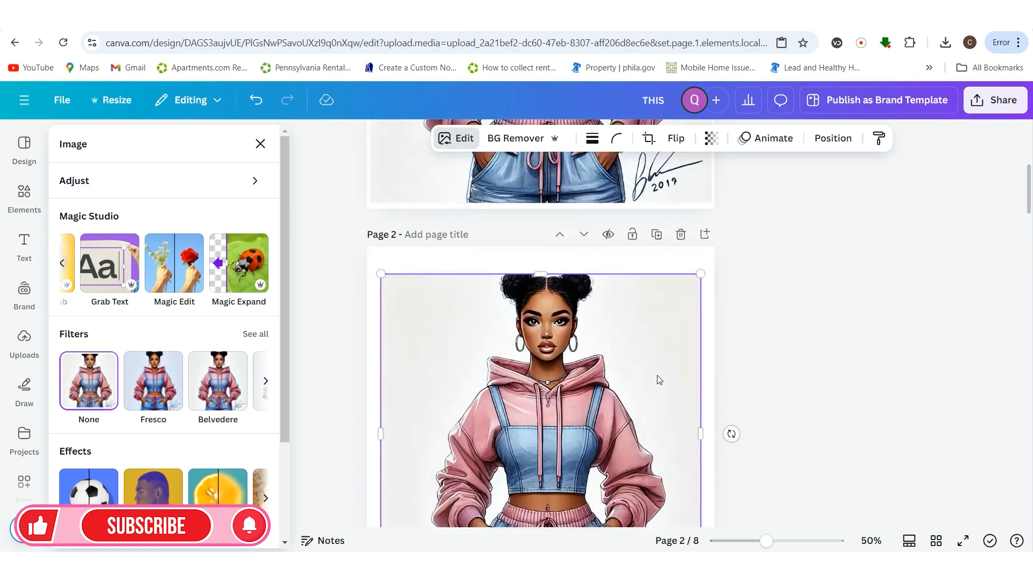
Try Magic Expand at 4:5 on the page 2 image, preview the second and fourth generated results, and discard them
click(242, 293)
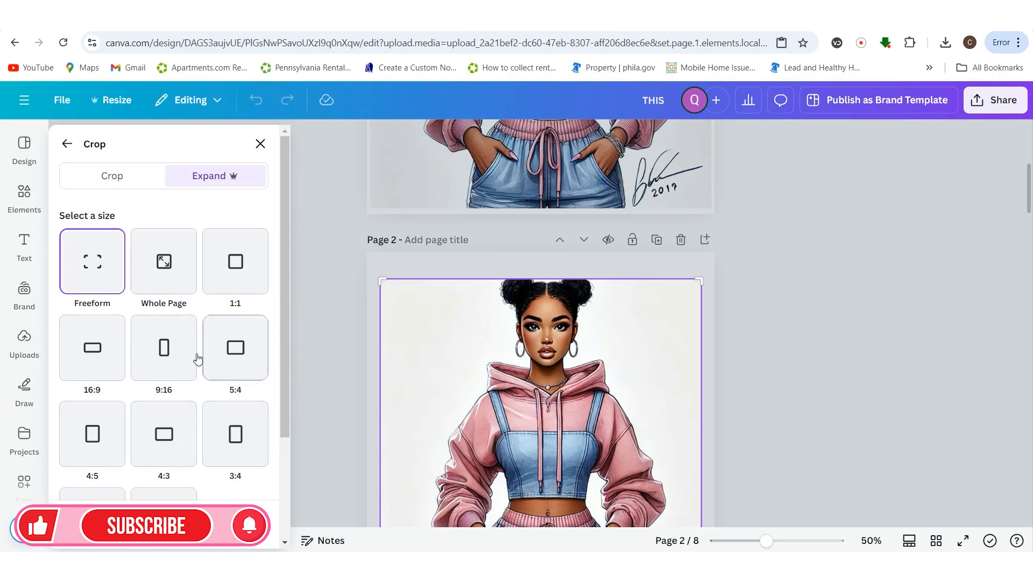
click(83, 444)
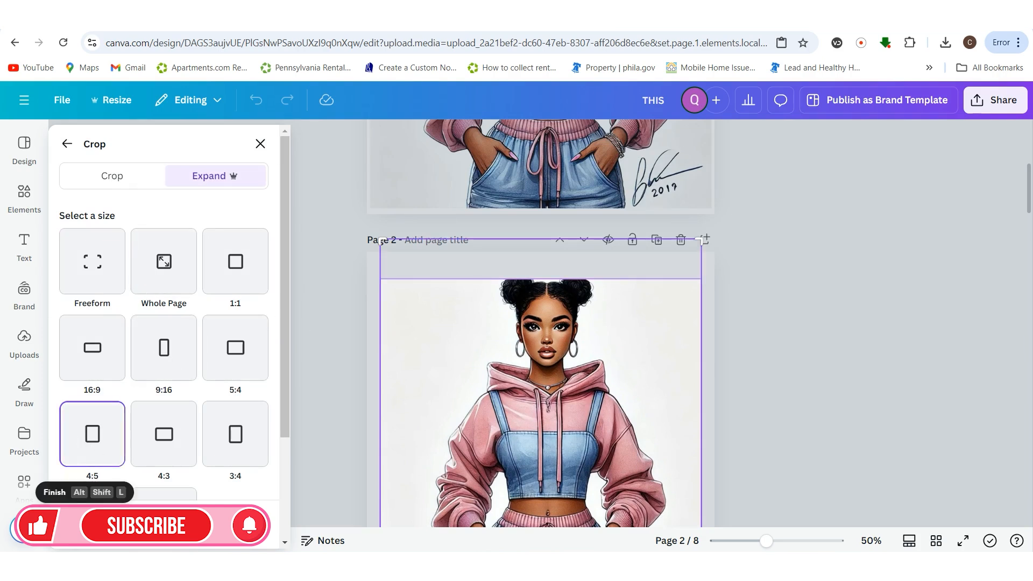
scroll(252, 400, down, 3)
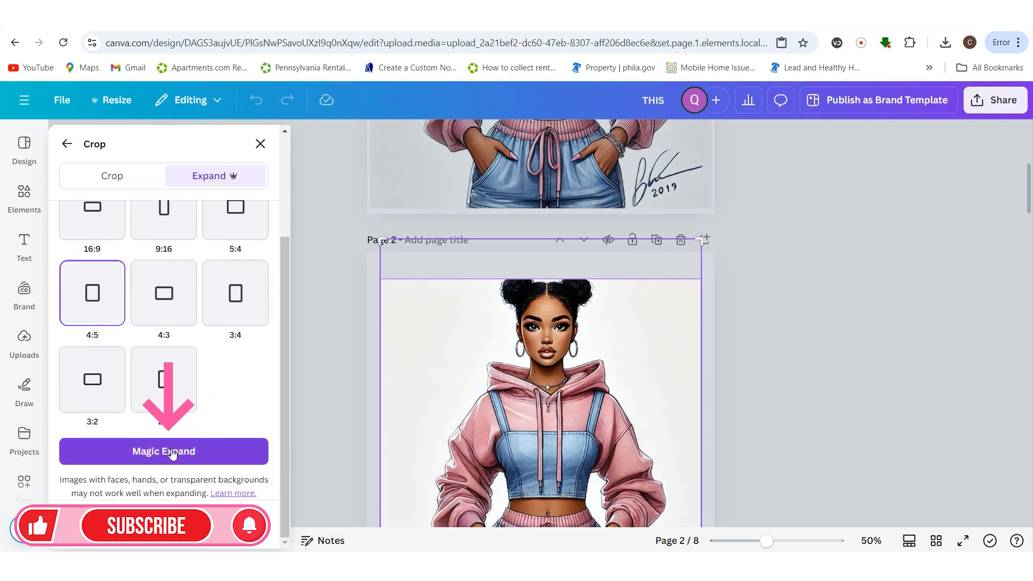
click(172, 454)
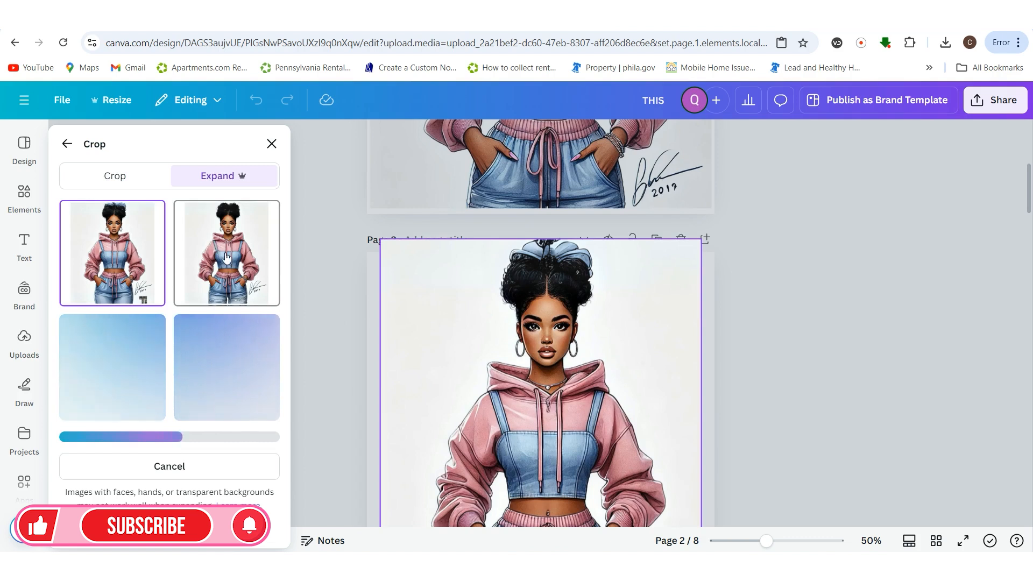
click(248, 248)
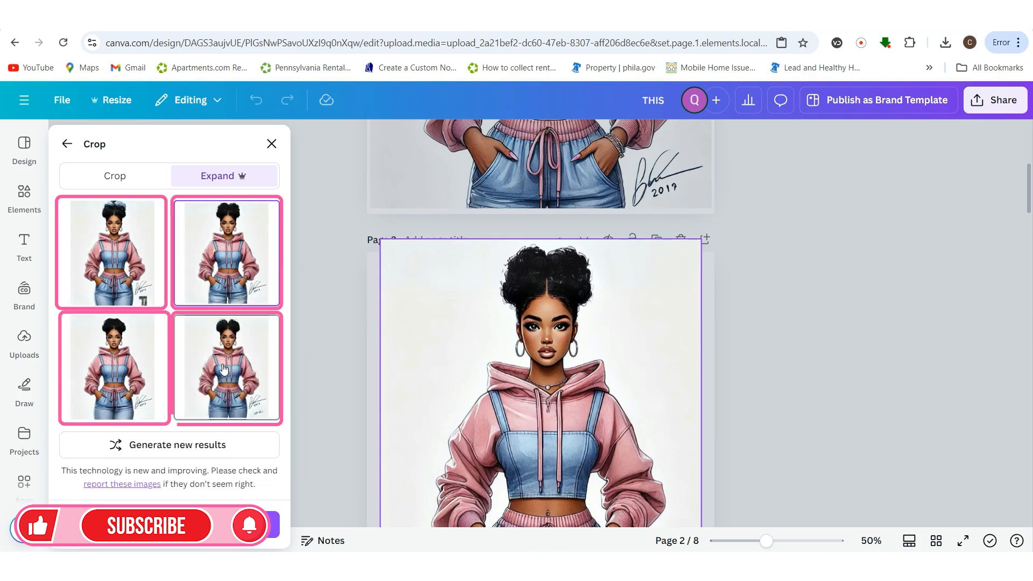
click(225, 368)
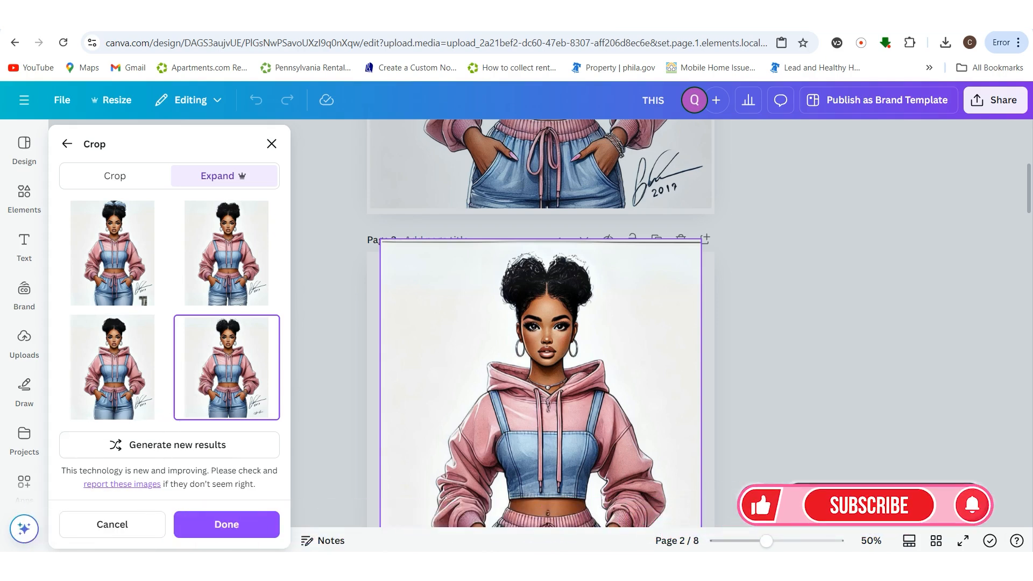
click(121, 517)
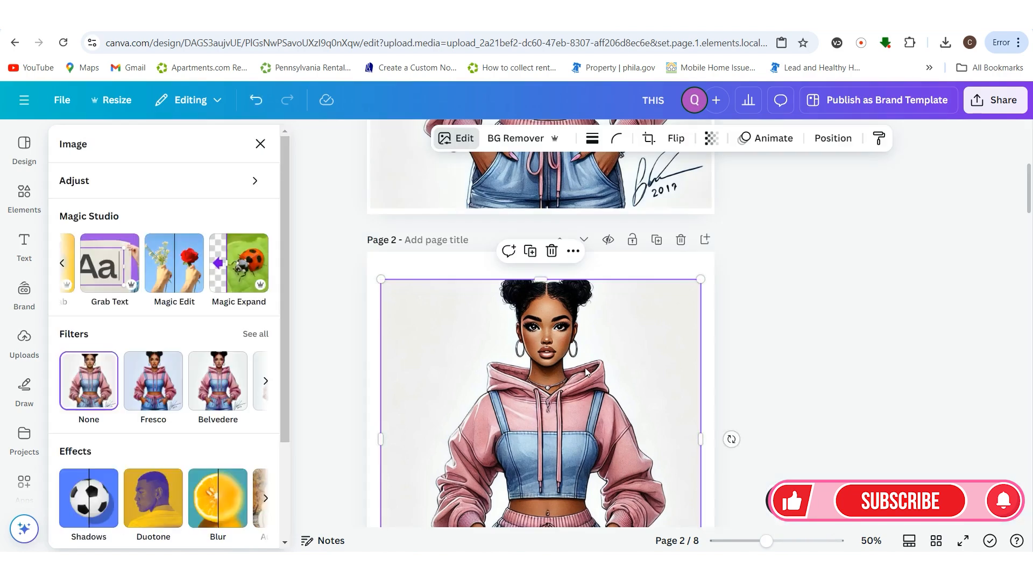
Move the page 2 image up slightly and generate Magic Expand results for it at 4:5
drag(634, 351, 631, 339)
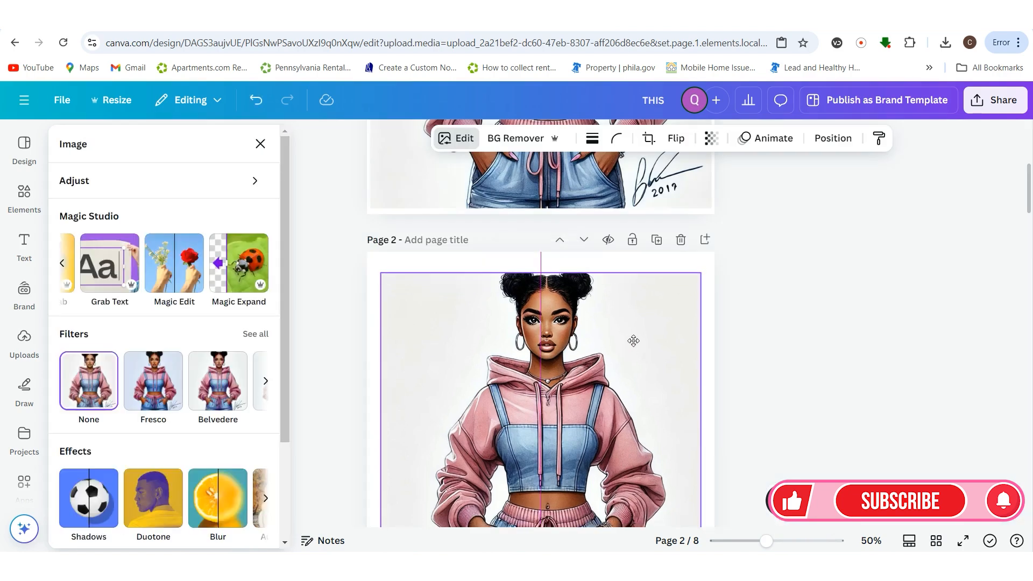
click(233, 271)
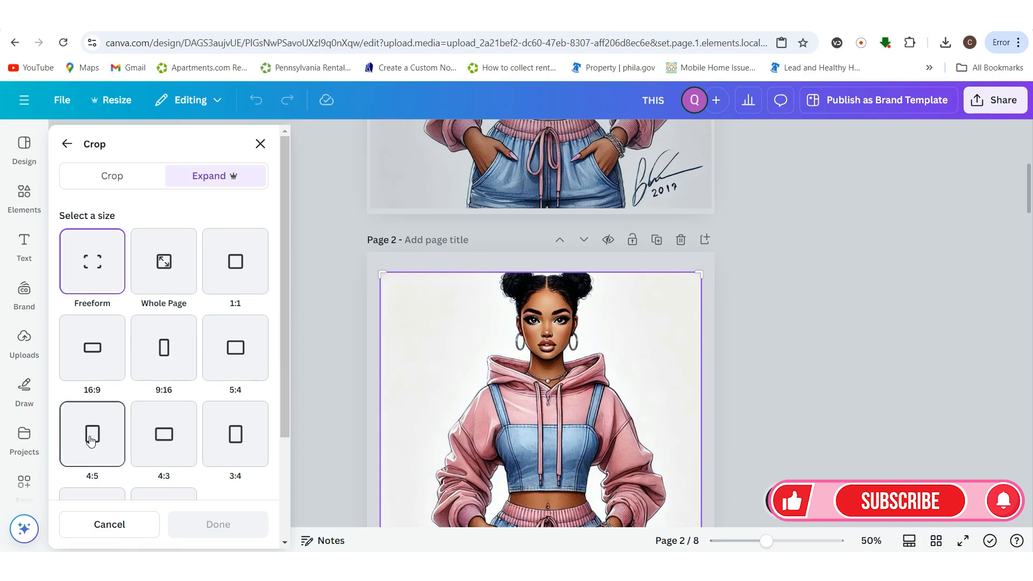
click(239, 428)
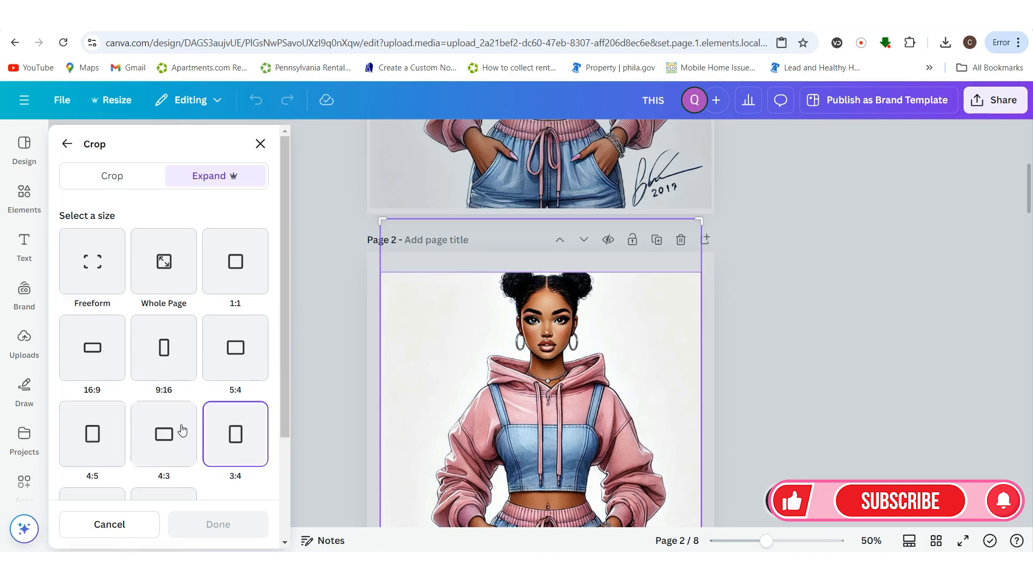
click(101, 438)
scroll(181, 473, down, 3)
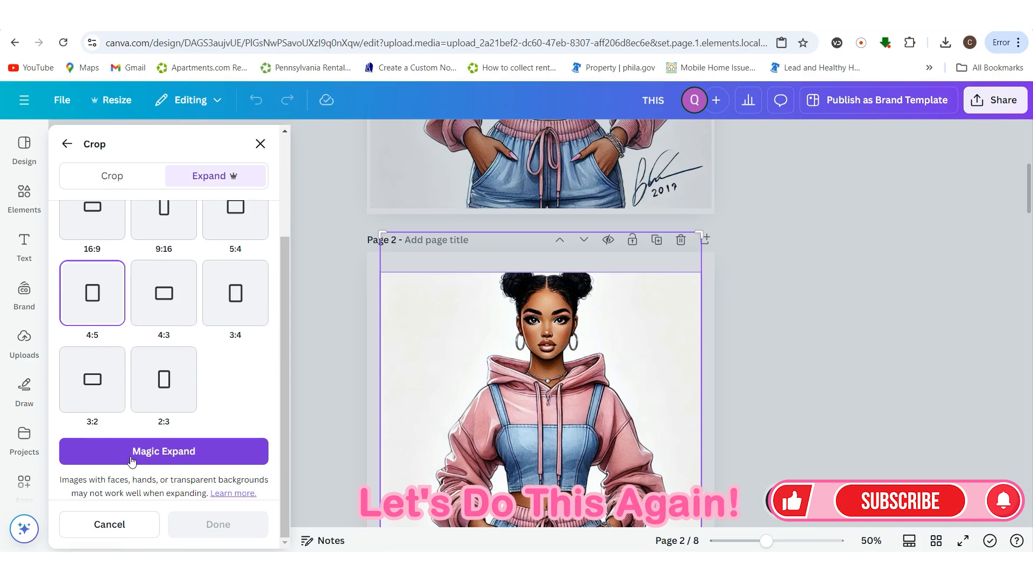
click(133, 461)
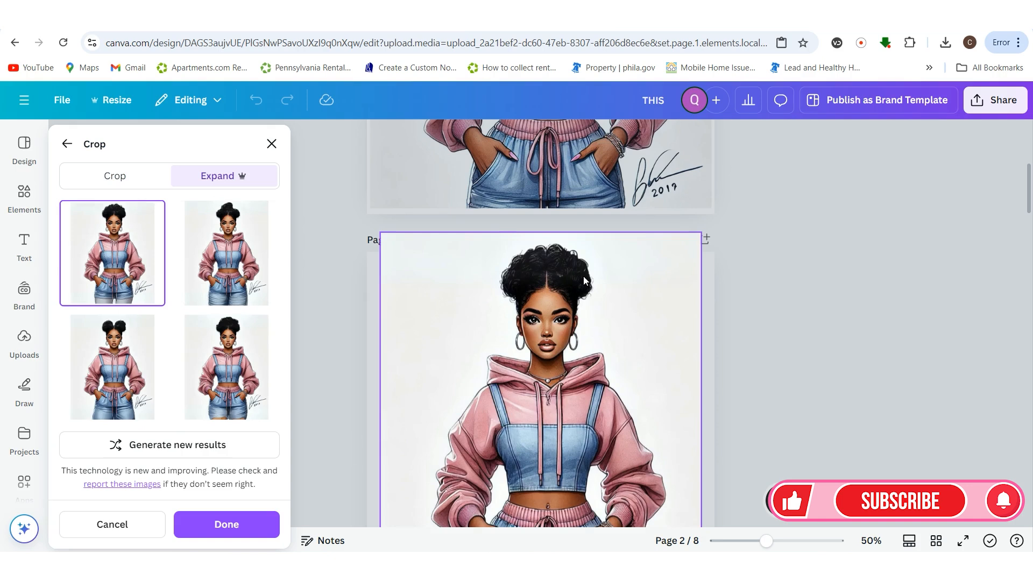
Compare the four Magic Expand results and apply the third one to the page 2 image
click(89, 385)
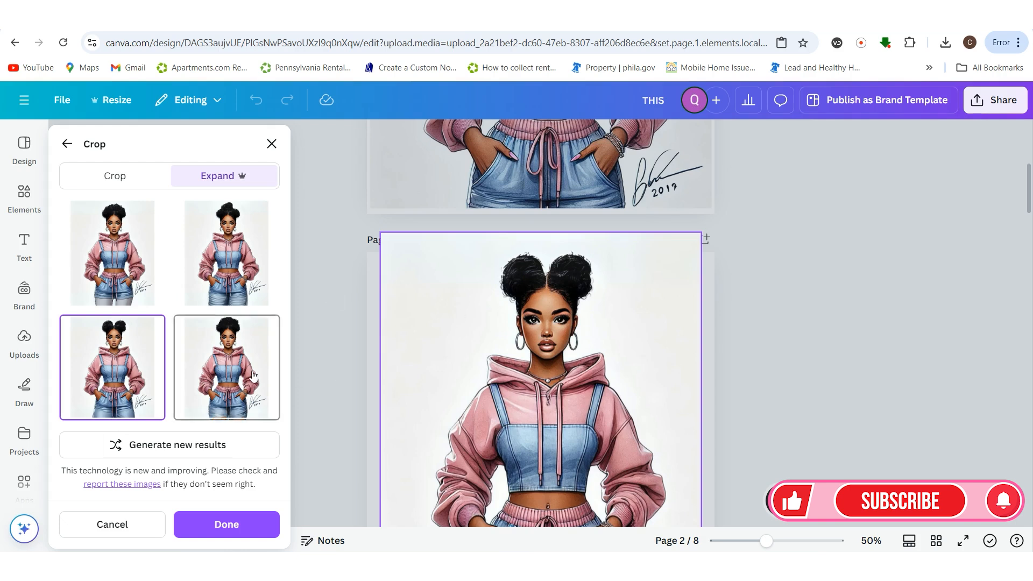
click(226, 282)
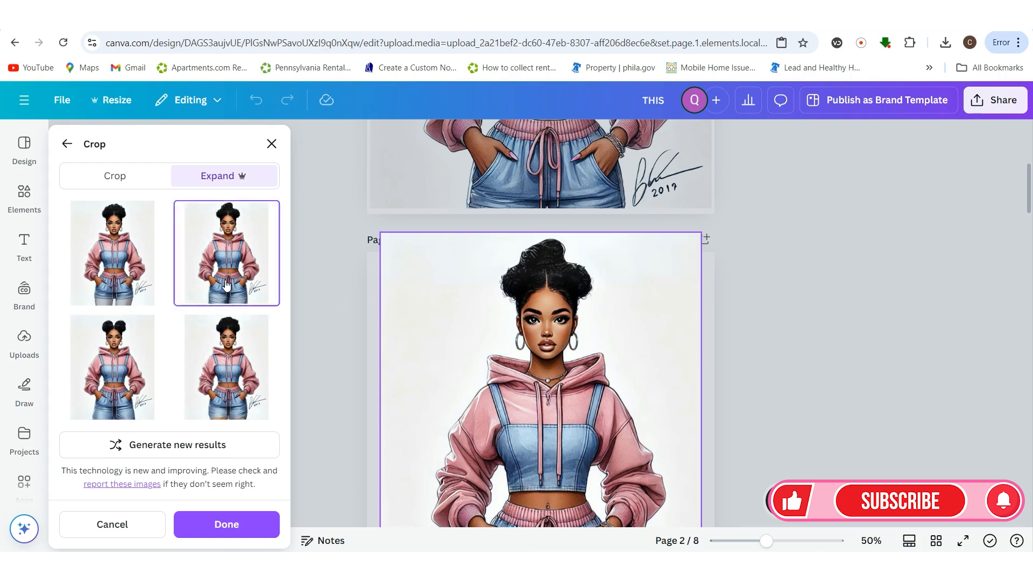
click(227, 375)
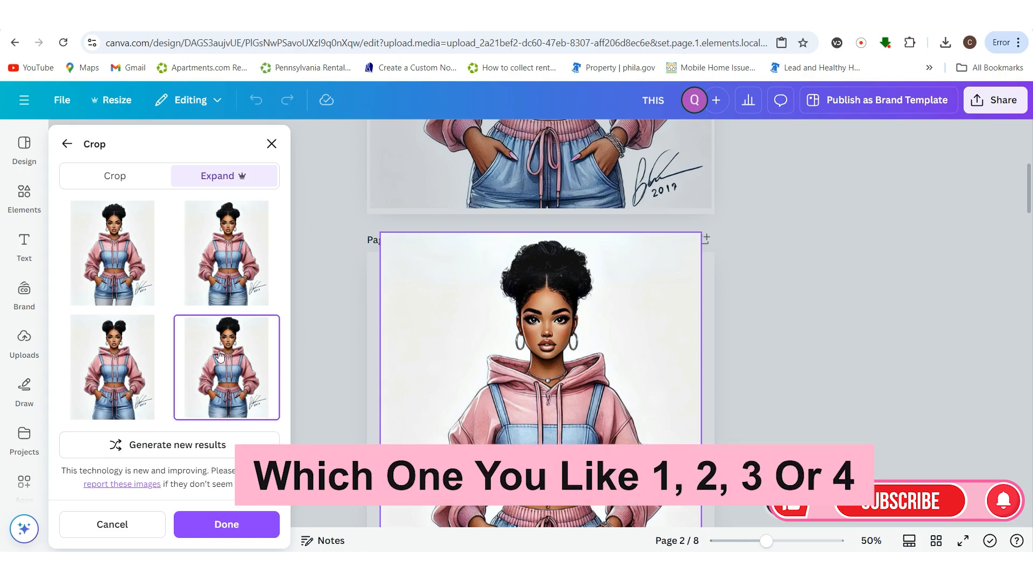
click(122, 269)
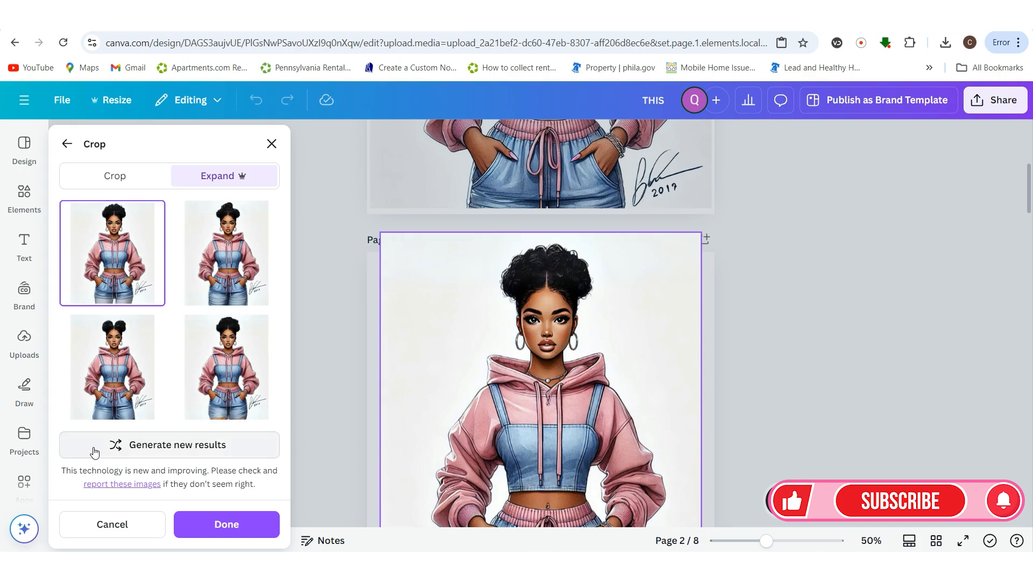
click(106, 388)
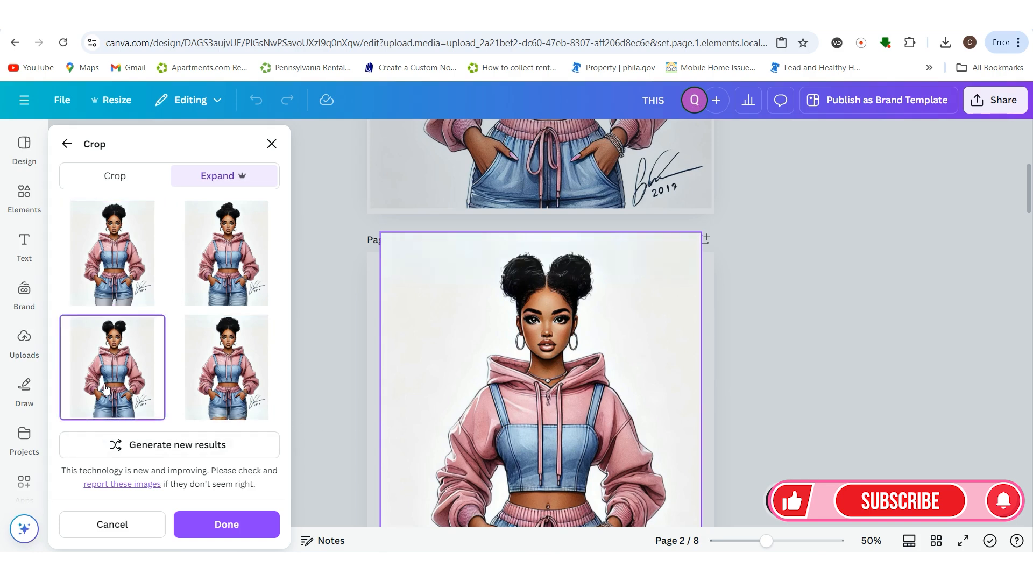
click(230, 528)
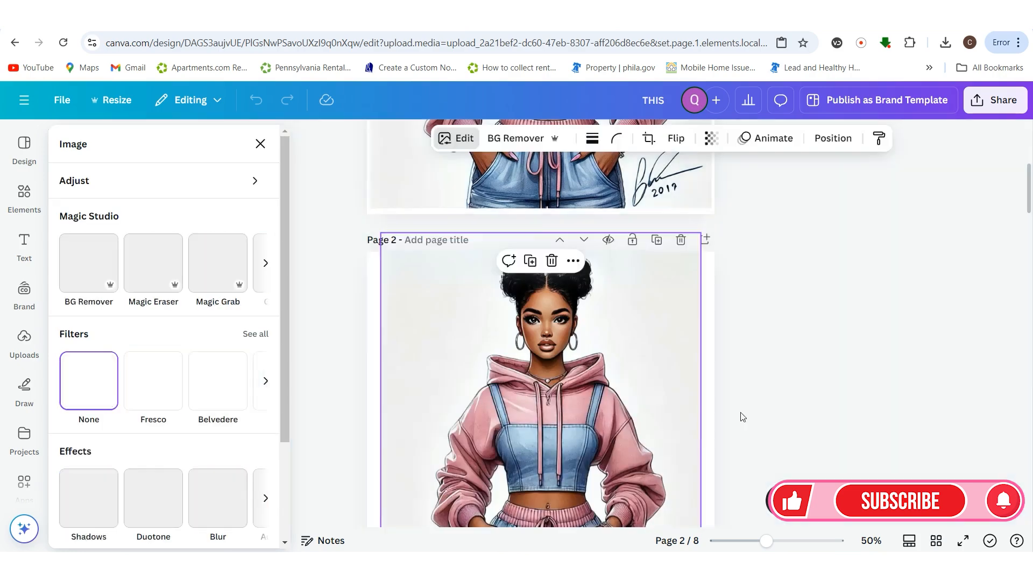
click(752, 355)
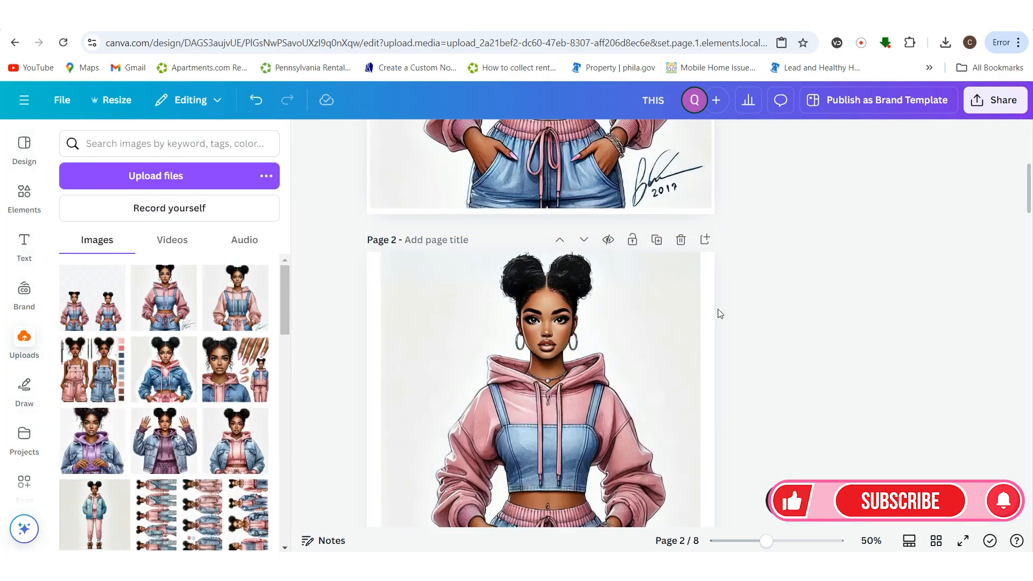
Duplicate page 1, shrink the image on the copy slightly and center it on the page
scroll(756, 271, up, 5)
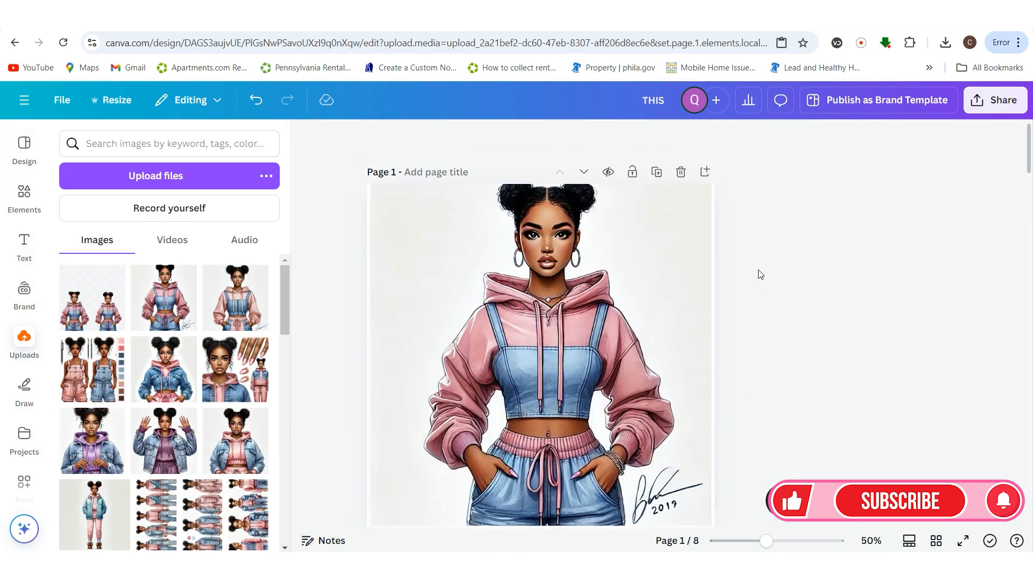
click(658, 176)
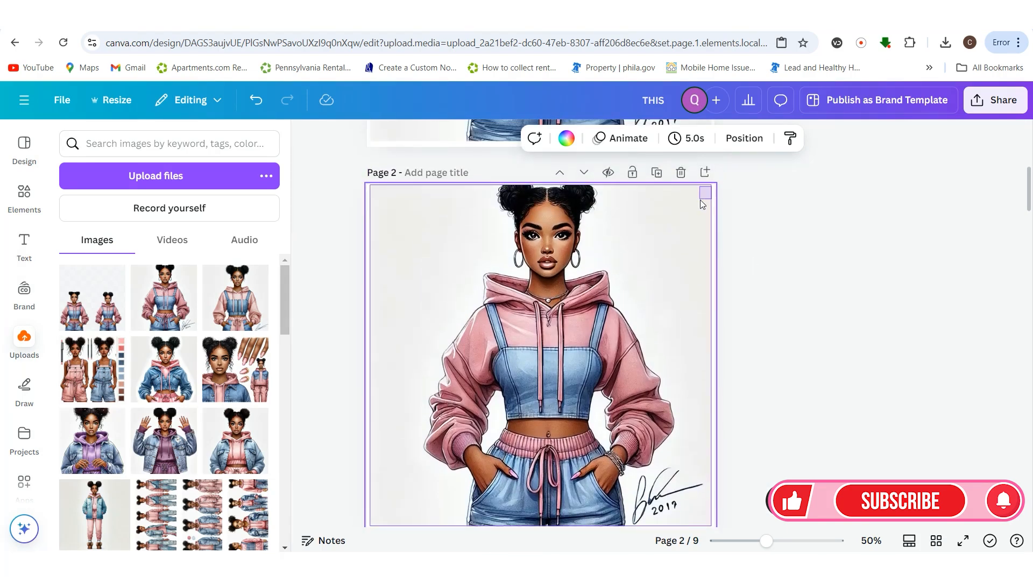
click(677, 242)
drag(711, 189, 679, 216)
drag(645, 262, 658, 244)
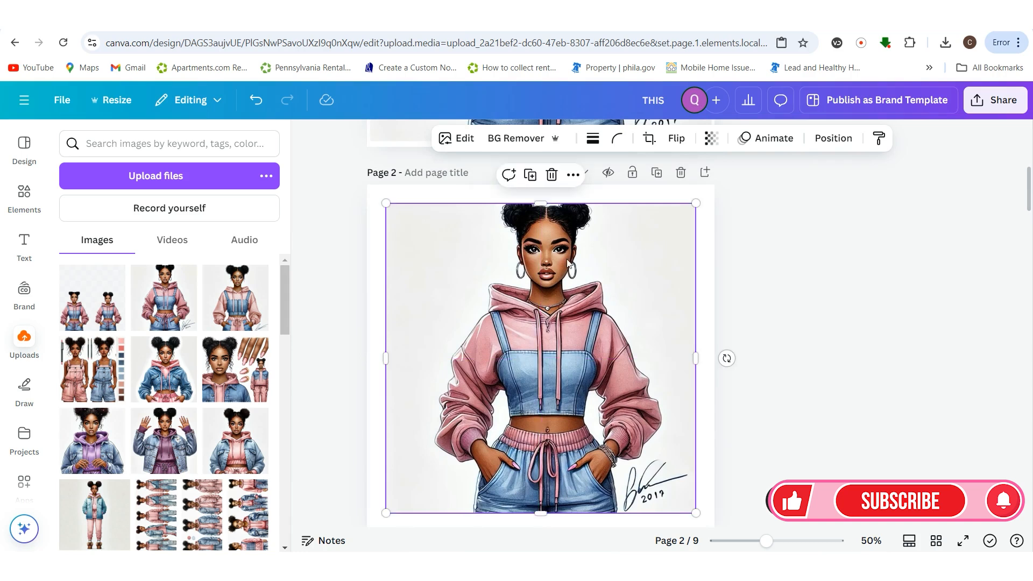
Try Magic Expand at 4:5 on the duplicated page's image, preview the third and fourth results, and discard them
click(457, 139)
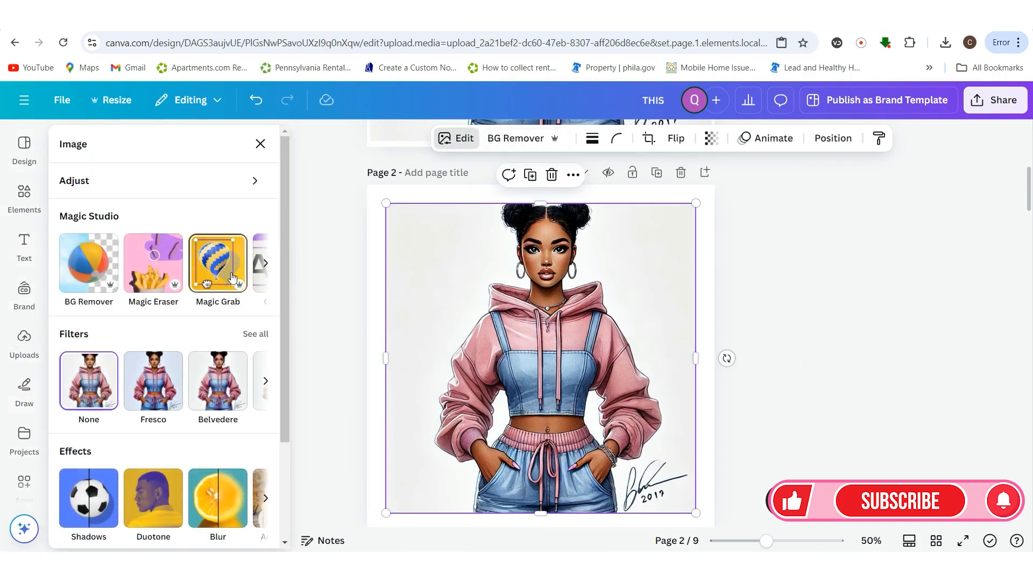
click(265, 264)
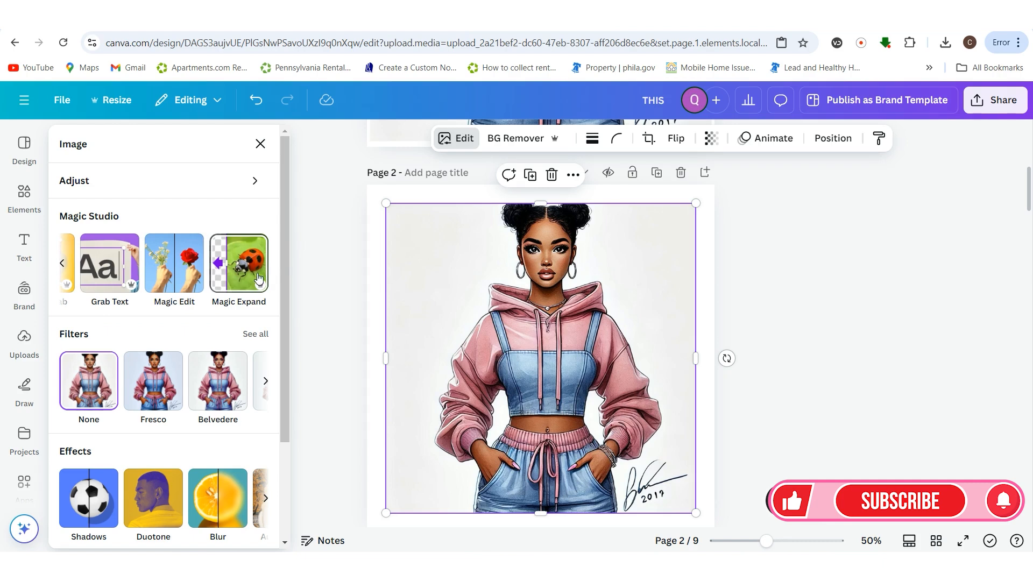
click(259, 278)
click(84, 423)
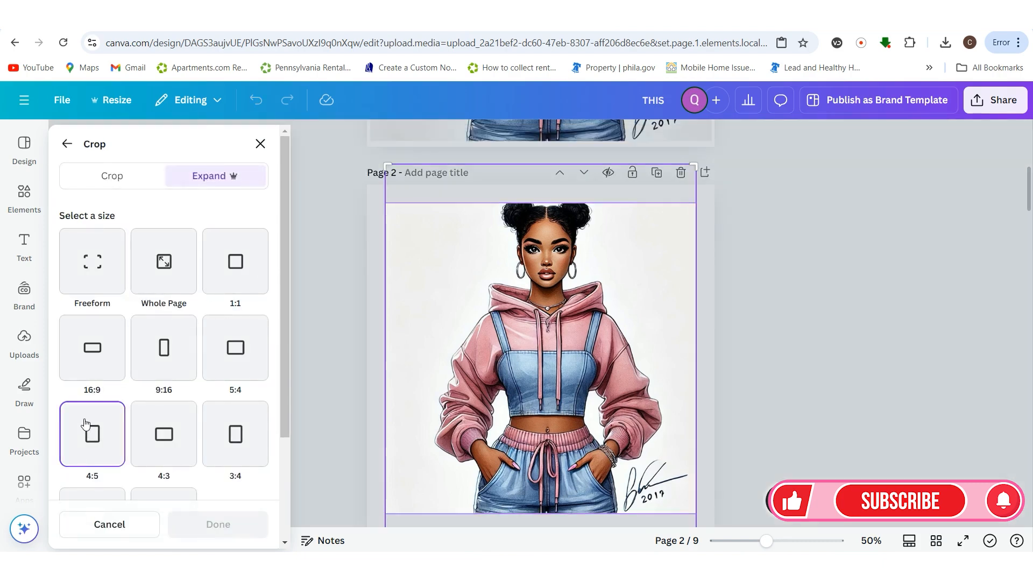
scroll(124, 478, down, 5)
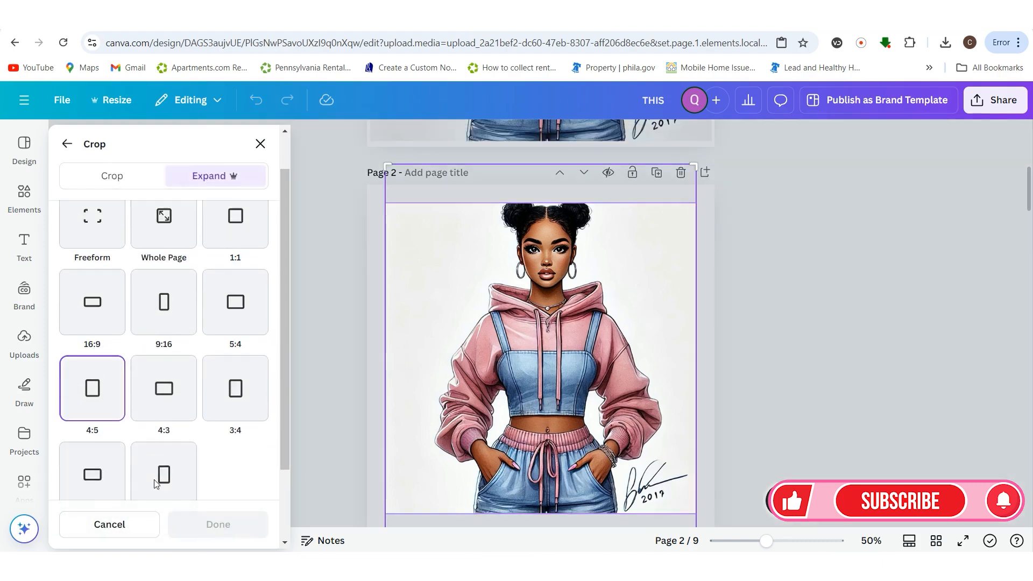
click(107, 457)
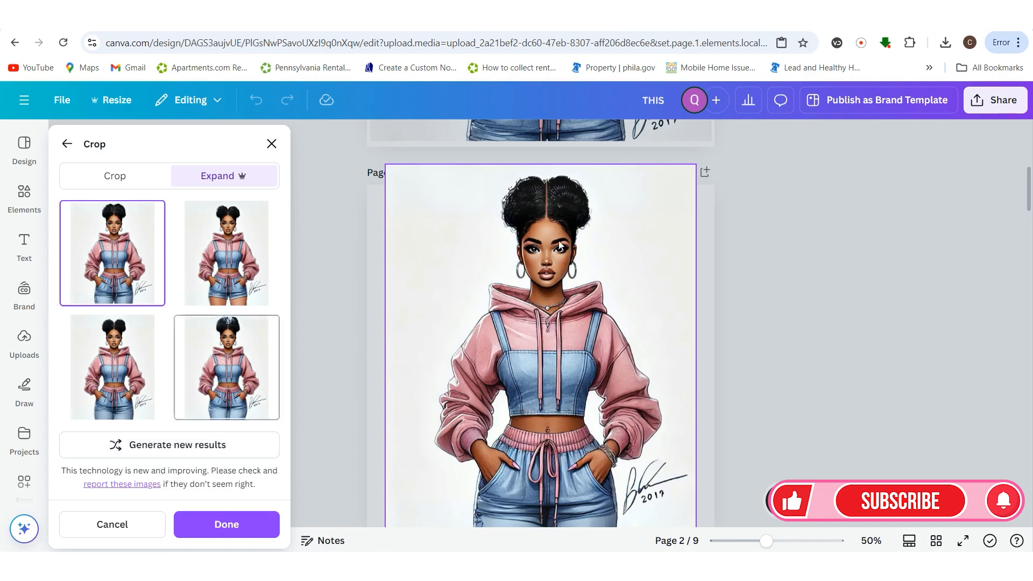
click(112, 365)
click(239, 372)
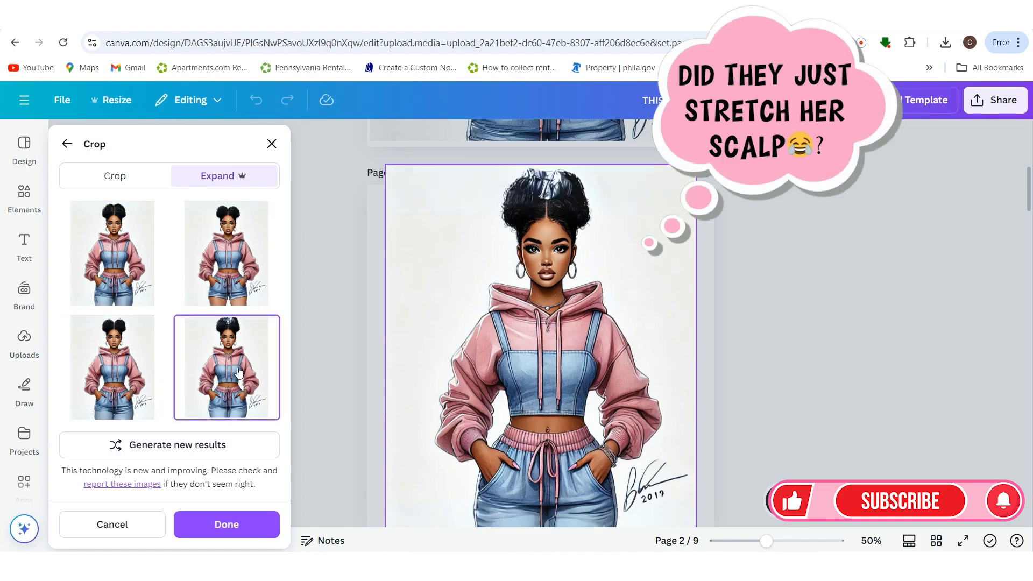
click(127, 529)
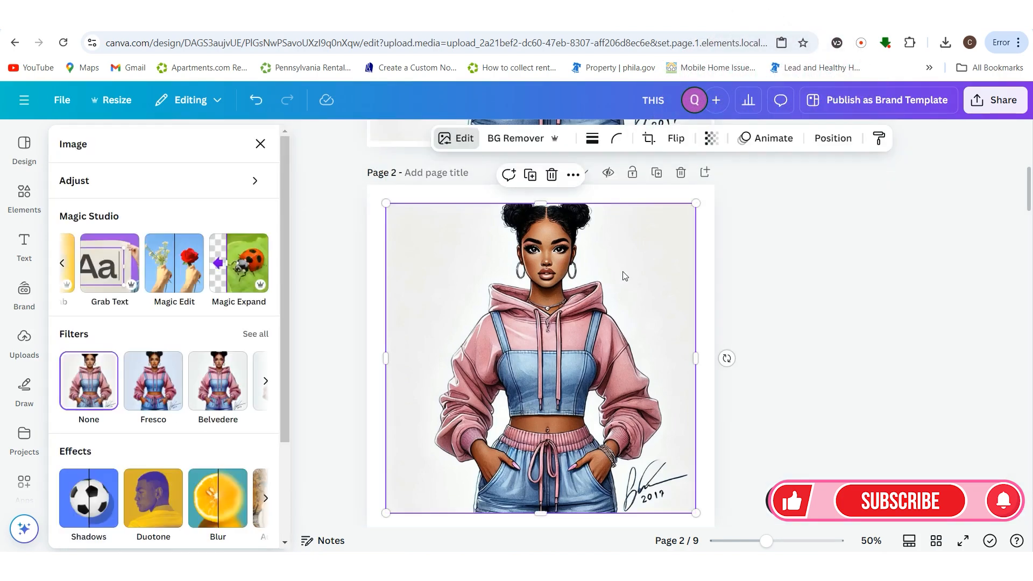
Move the duplicated page's image down slightly and generate new Magic Expand results at 4:5
drag(622, 265, 620, 280)
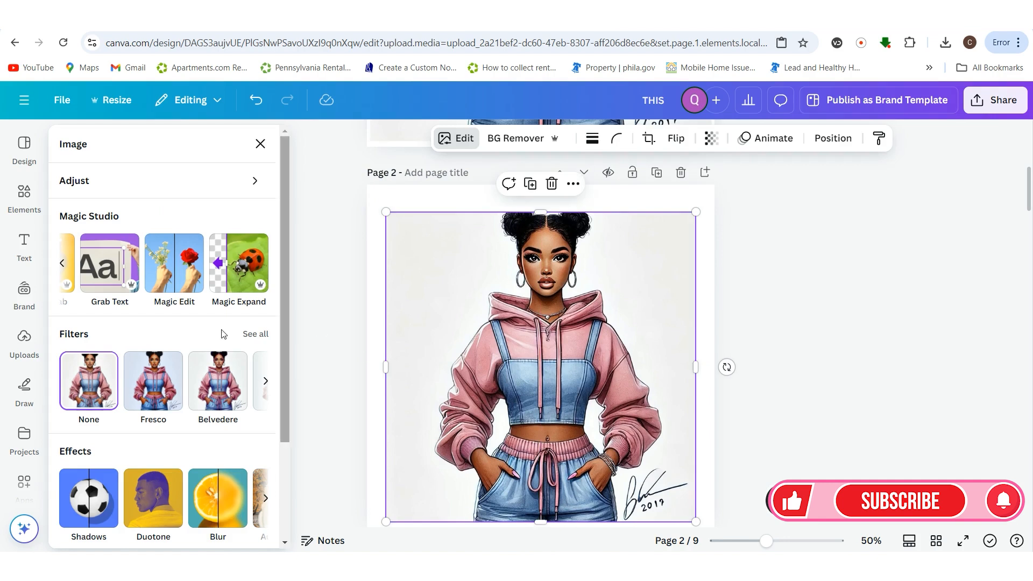
click(235, 272)
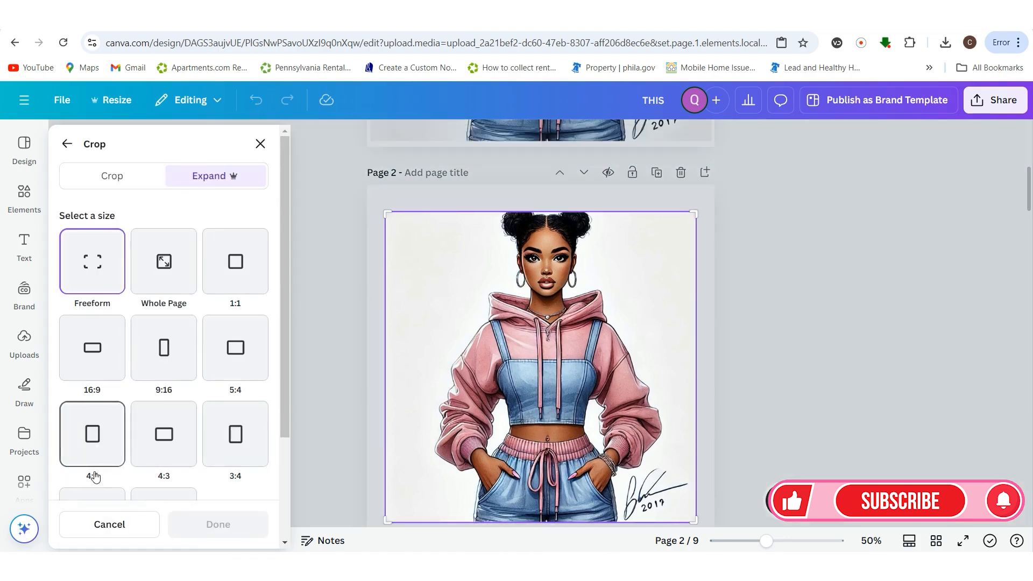
click(93, 444)
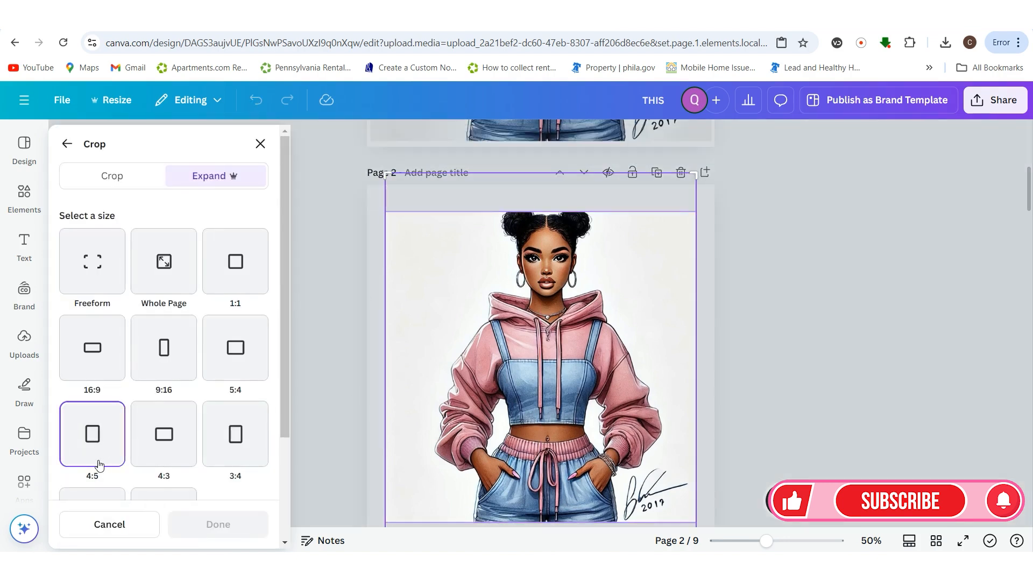
scroll(96, 452, down, 3)
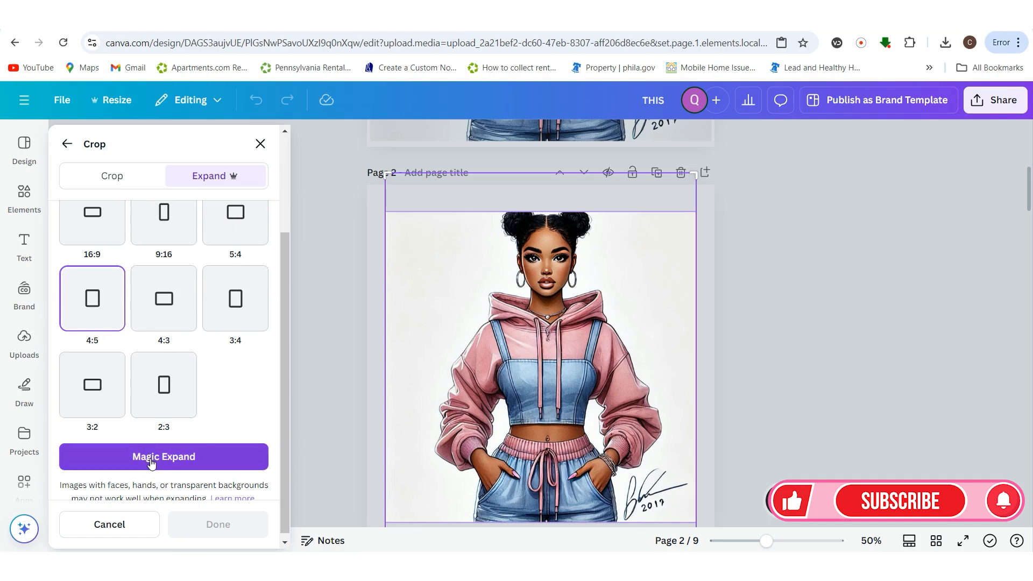
click(151, 456)
scroll(417, 360, up, 2)
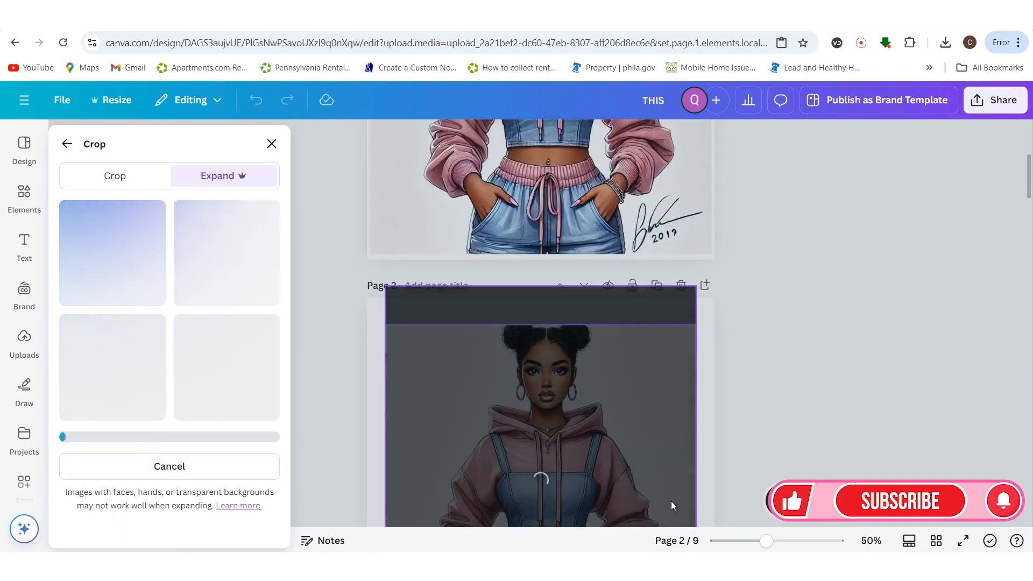
scroll(662, 480, down, 1)
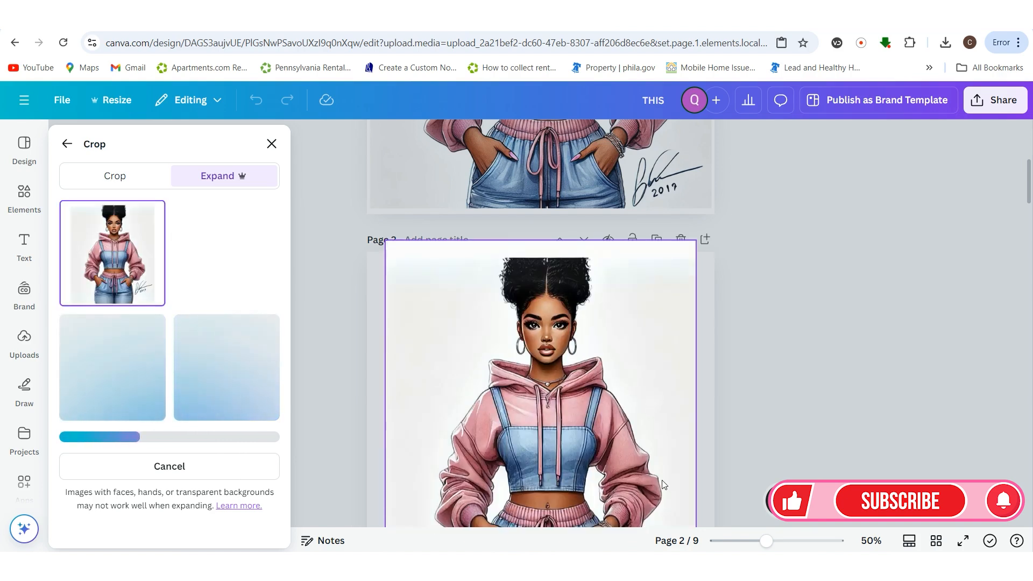
Preview the second, third and fourth expanded versions and discard them all
click(232, 242)
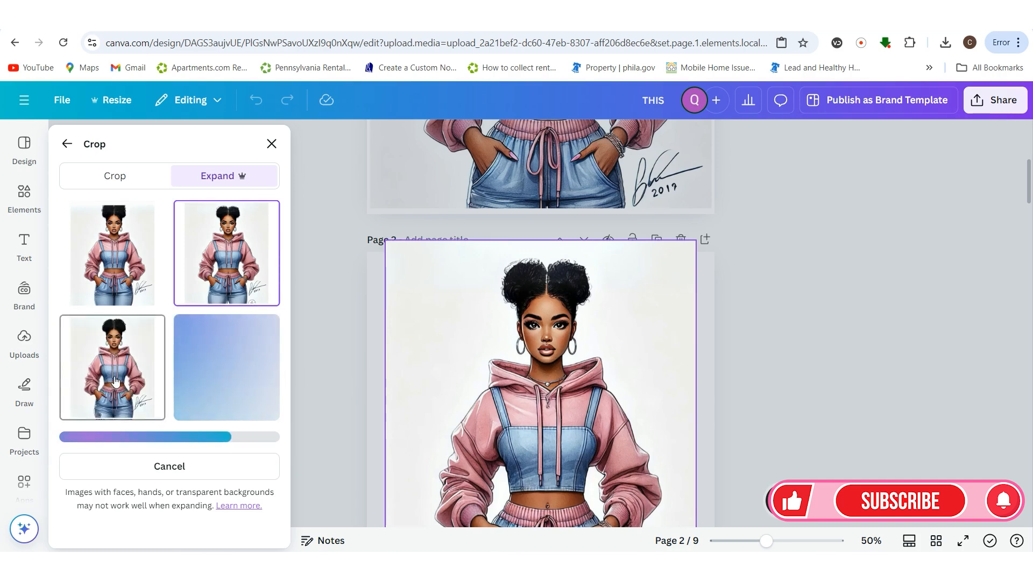
click(109, 396)
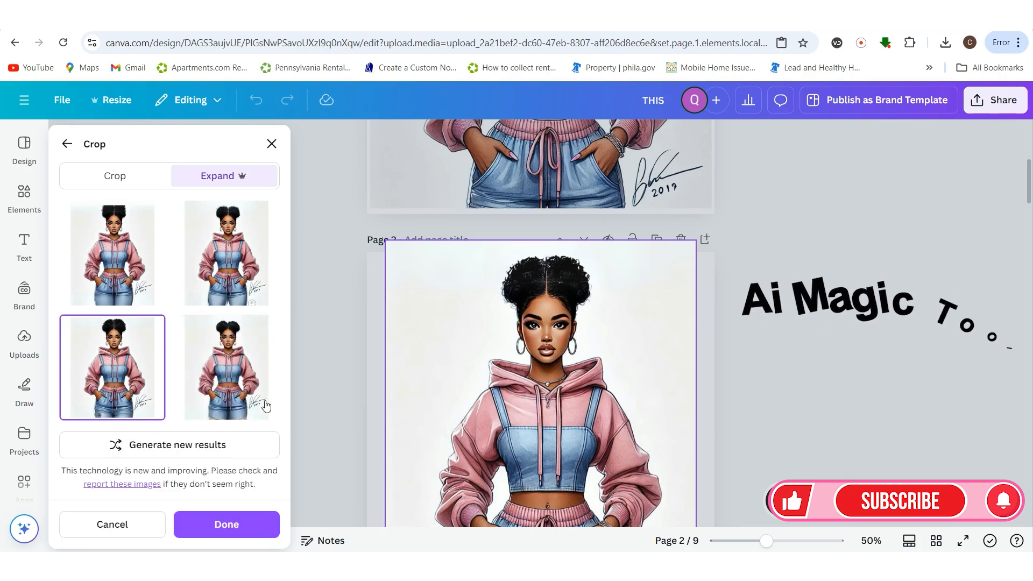
click(263, 404)
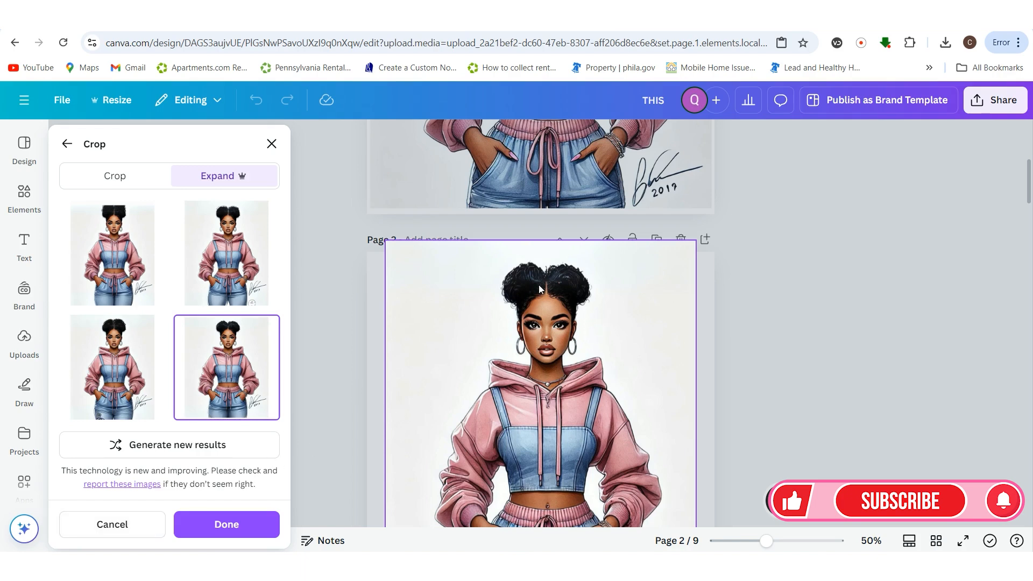
click(162, 531)
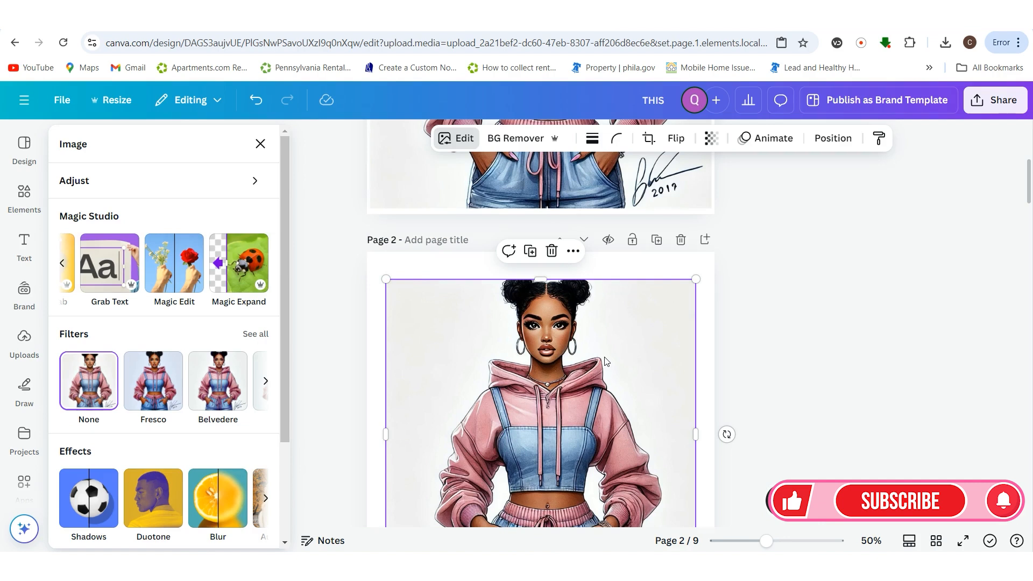
Move page 2's image down slightly, enlarge it from its upper-left corner, and generate Magic Expand results at 4:5
drag(604, 360, 604, 361)
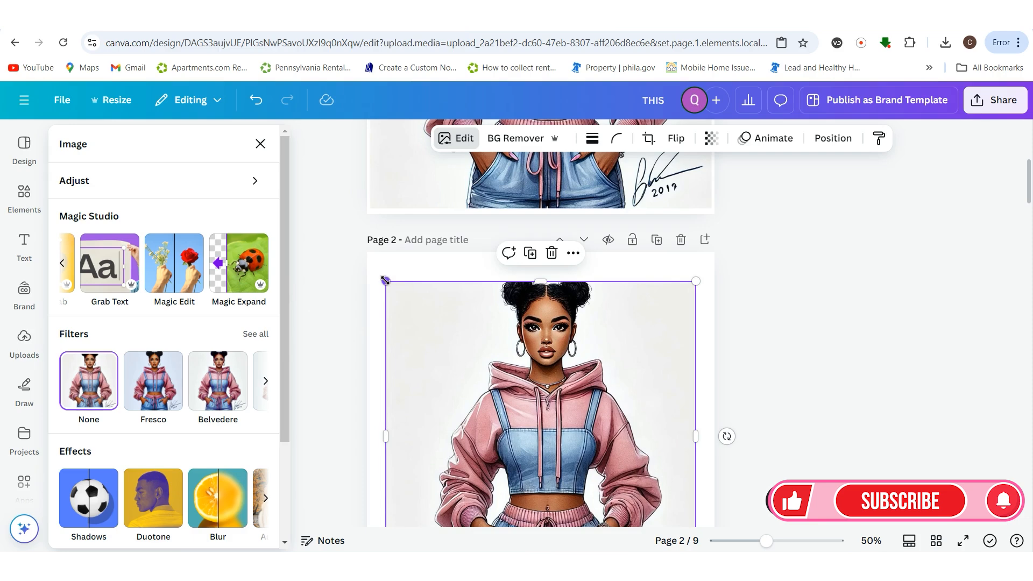
drag(386, 280, 379, 274)
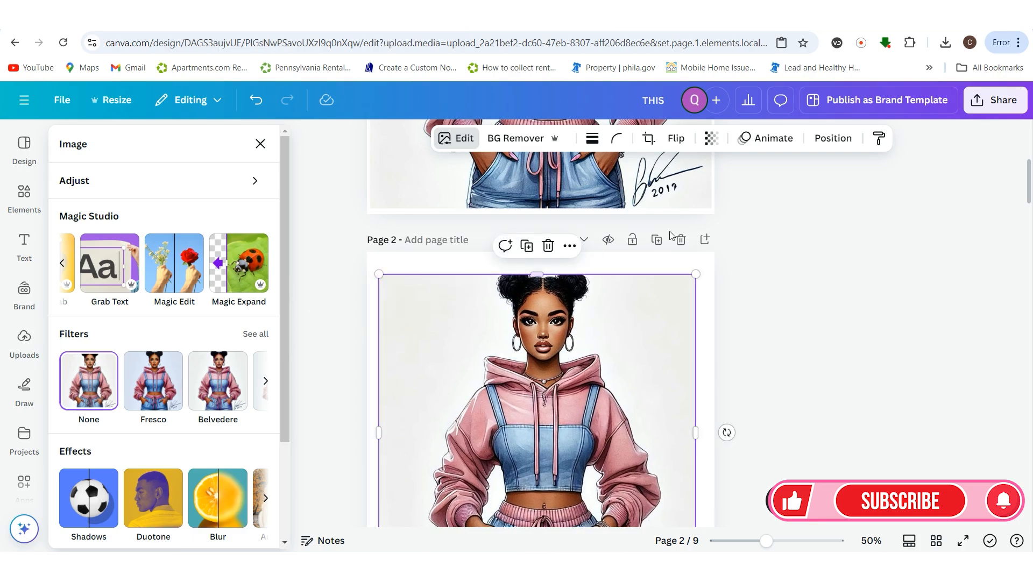
click(235, 263)
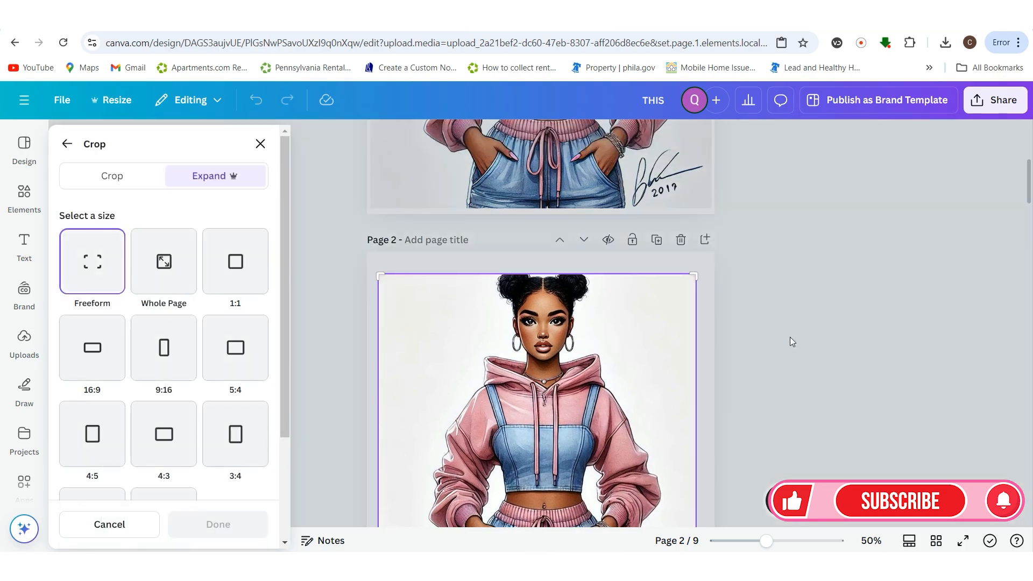
click(94, 435)
scroll(156, 425, down, 3)
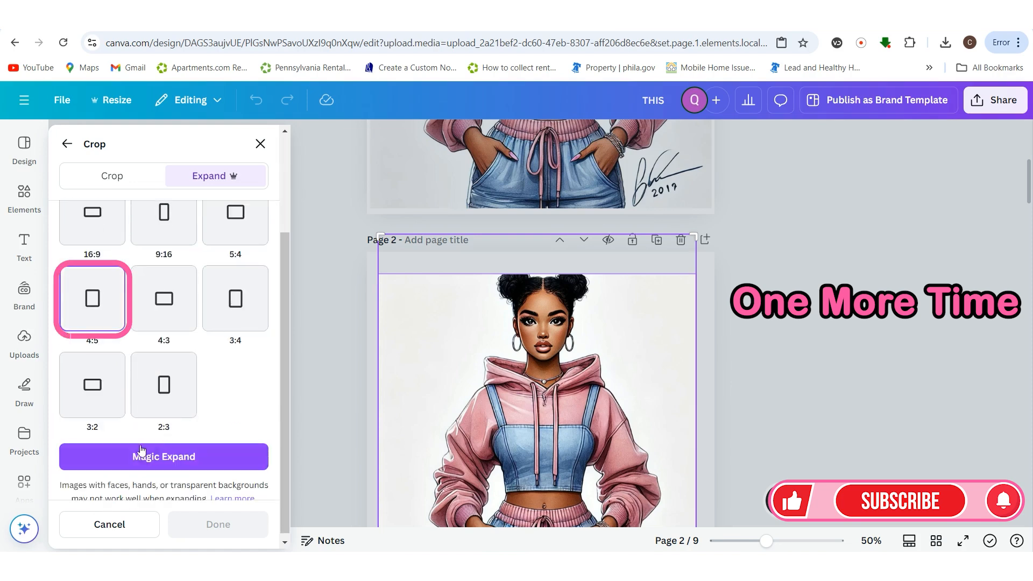
click(141, 455)
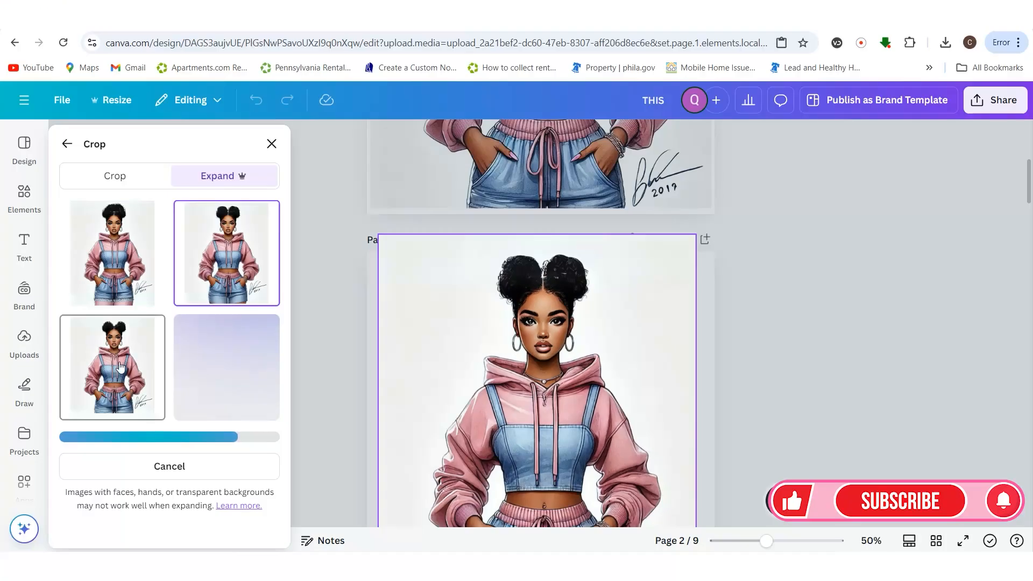
Preview the third and fourth expanded results and apply the third one to page 2's image
click(159, 379)
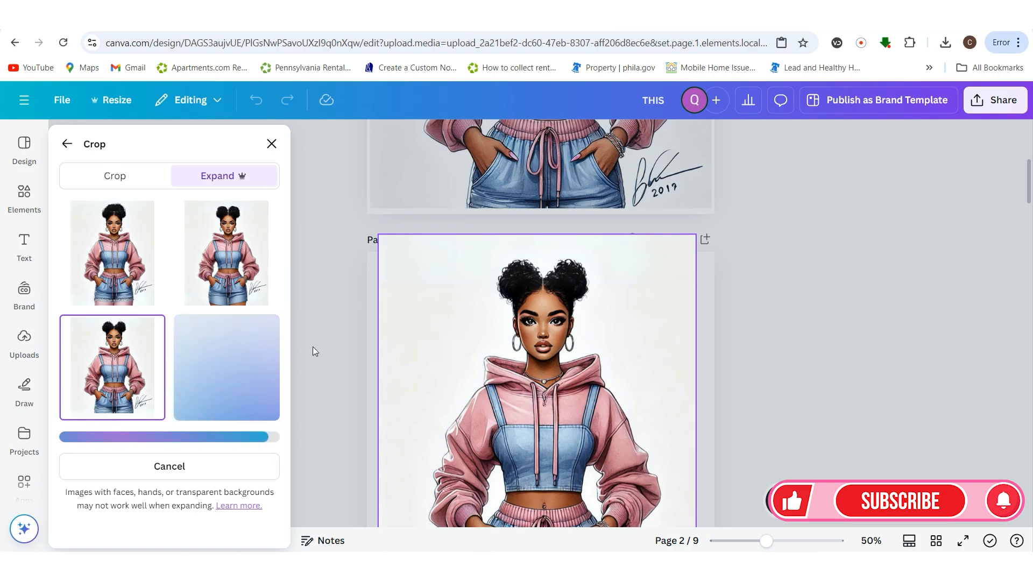
click(217, 351)
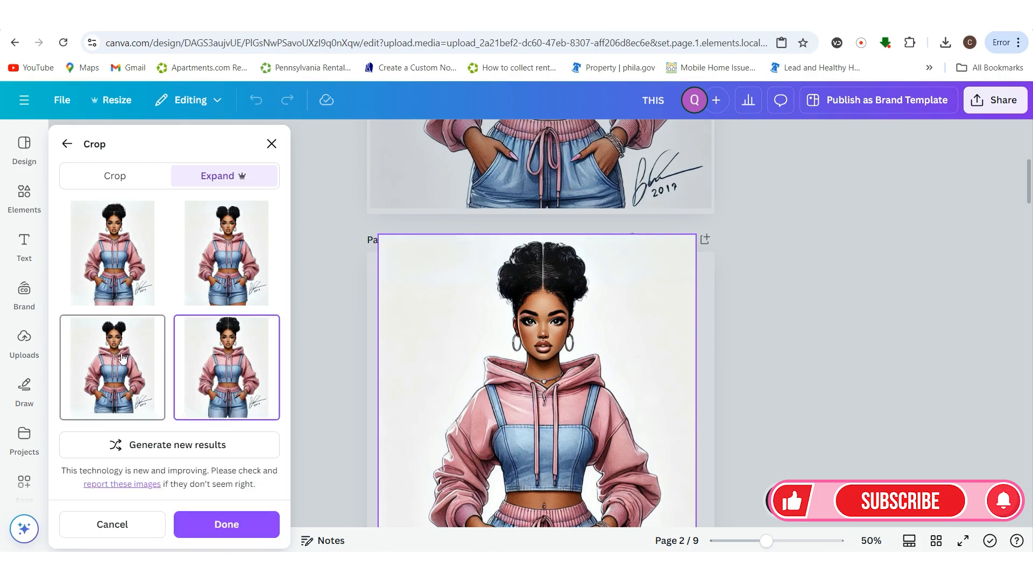
click(228, 524)
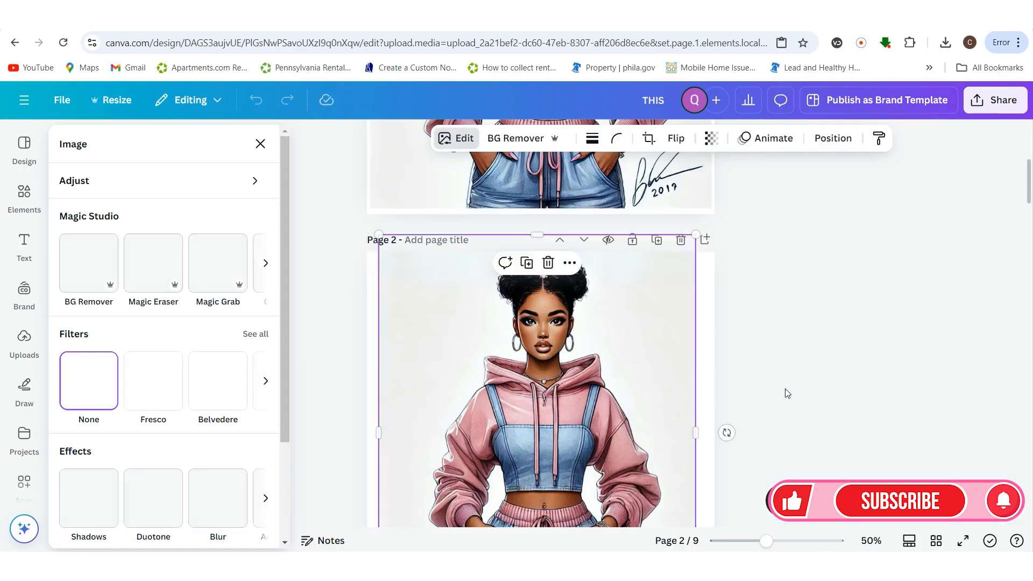
click(785, 388)
Compare the expanded image on page 2 with page 3, and remove the background from page 2's image
scroll(772, 378, down, 7)
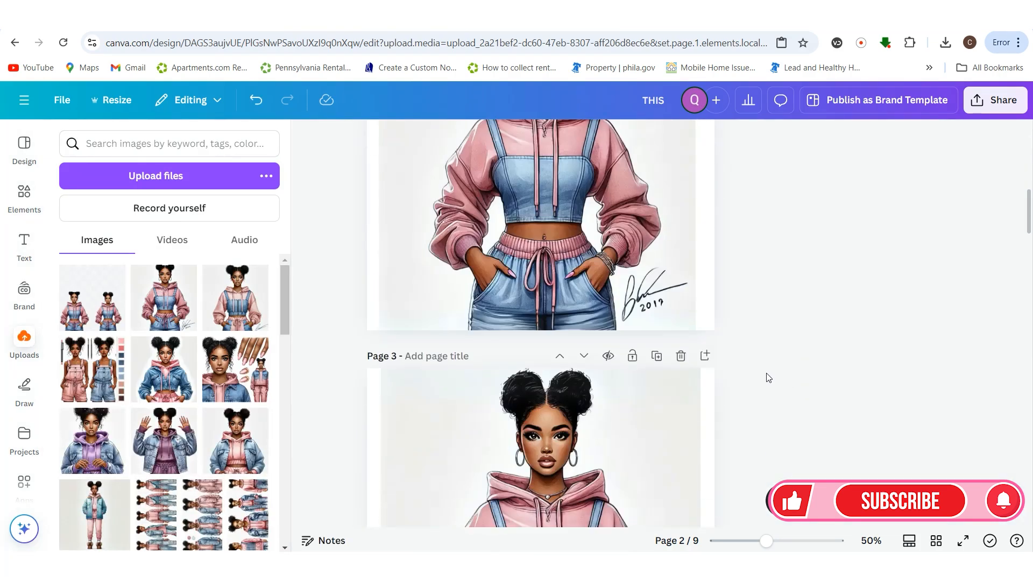
scroll(769, 378, down, 3)
scroll(647, 361, up, 7)
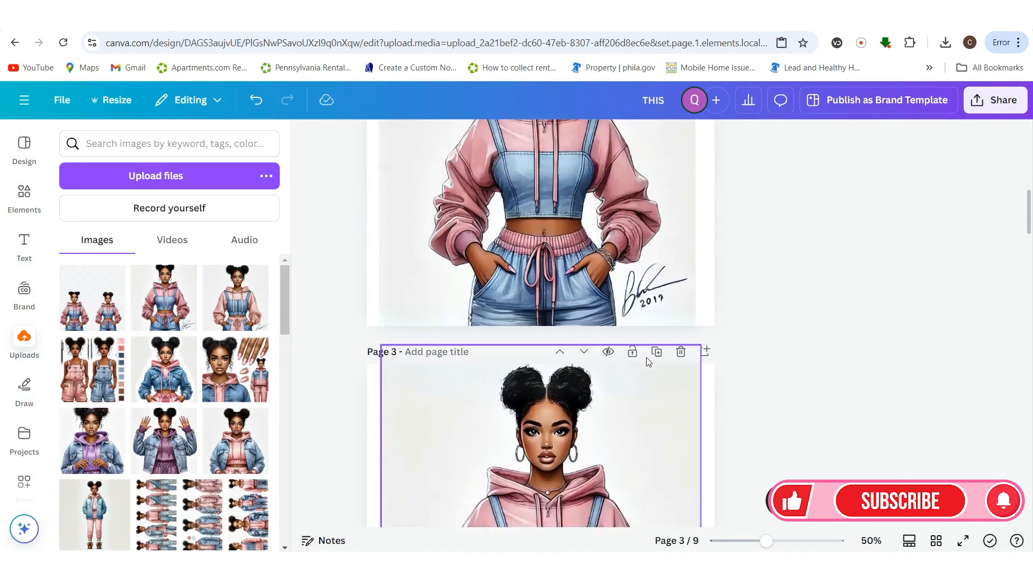
scroll(564, 324, down, 5)
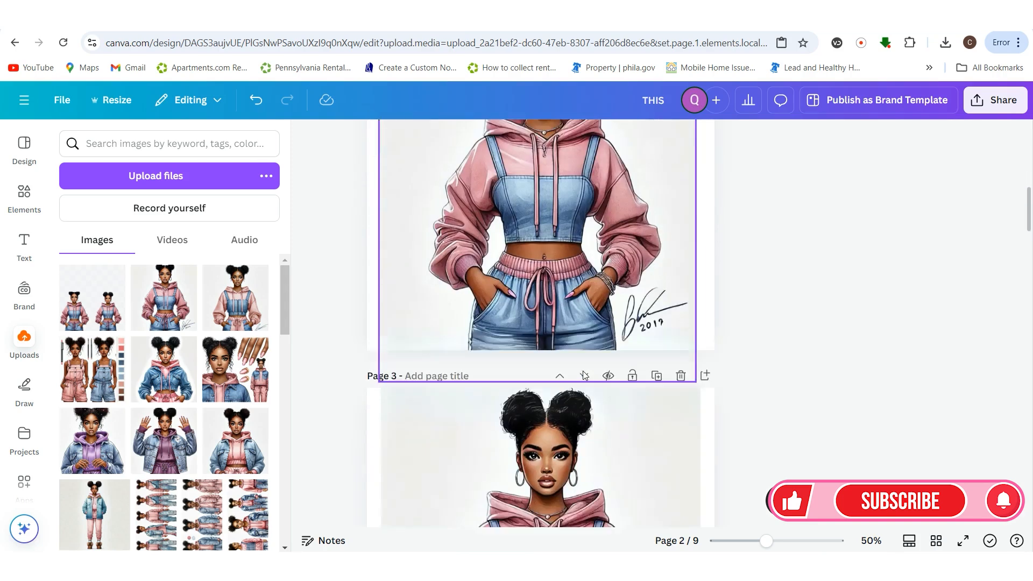
scroll(564, 403, up, 5)
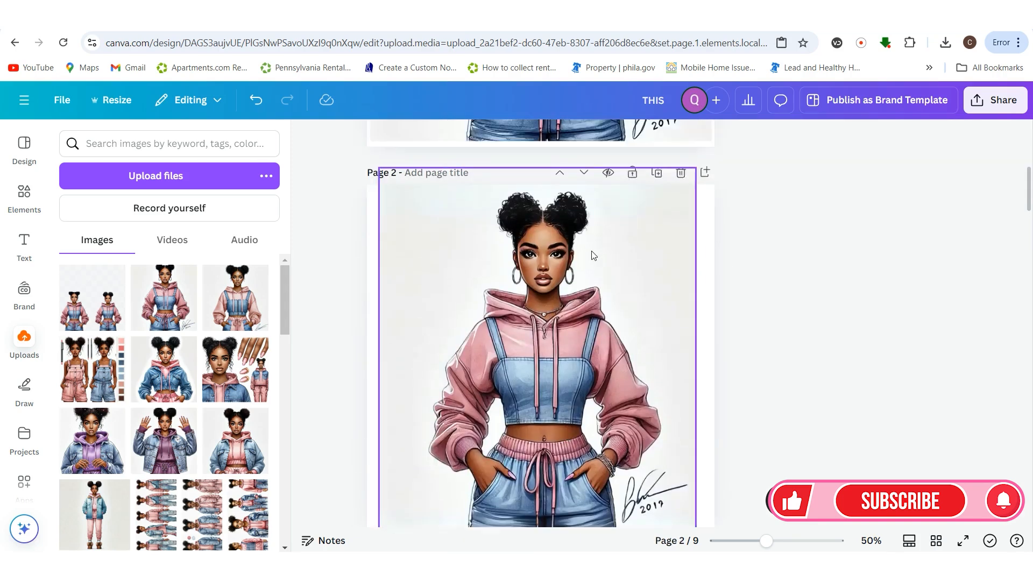
click(632, 306)
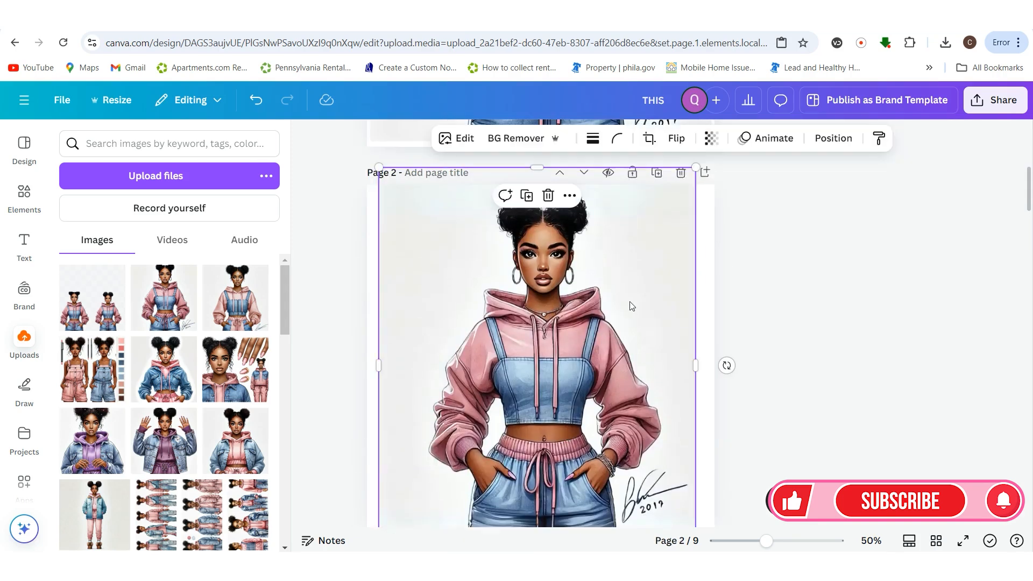
click(519, 147)
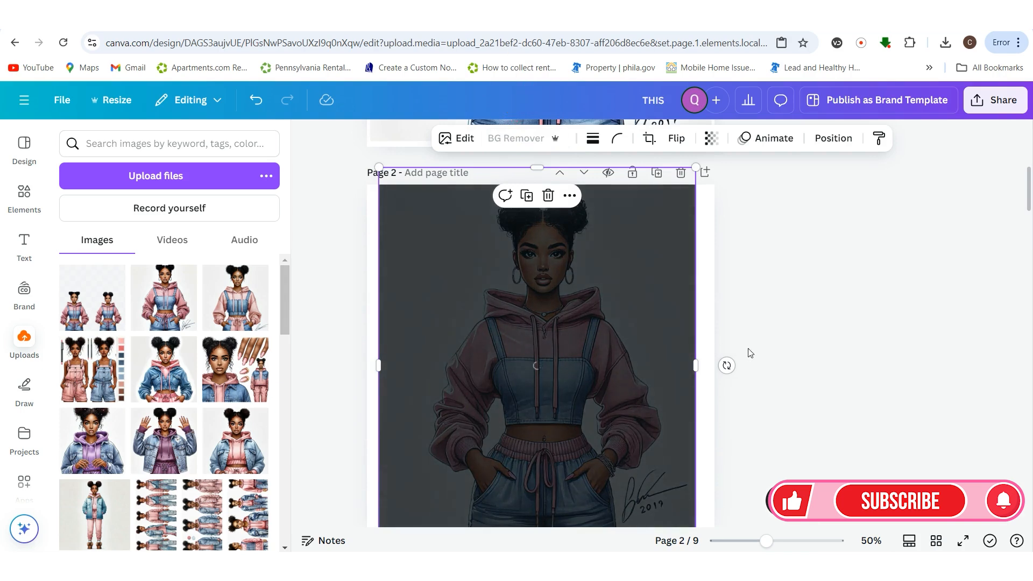
click(747, 354)
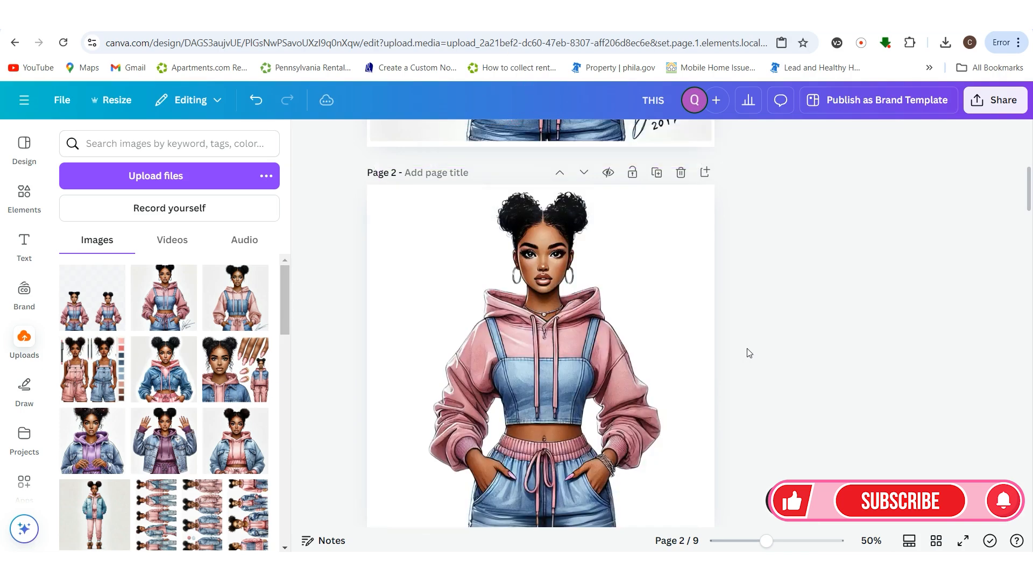
Crop the empty margins on all four sides of page 2's cutout and shrink it slightly from its upper-left corner
click(634, 319)
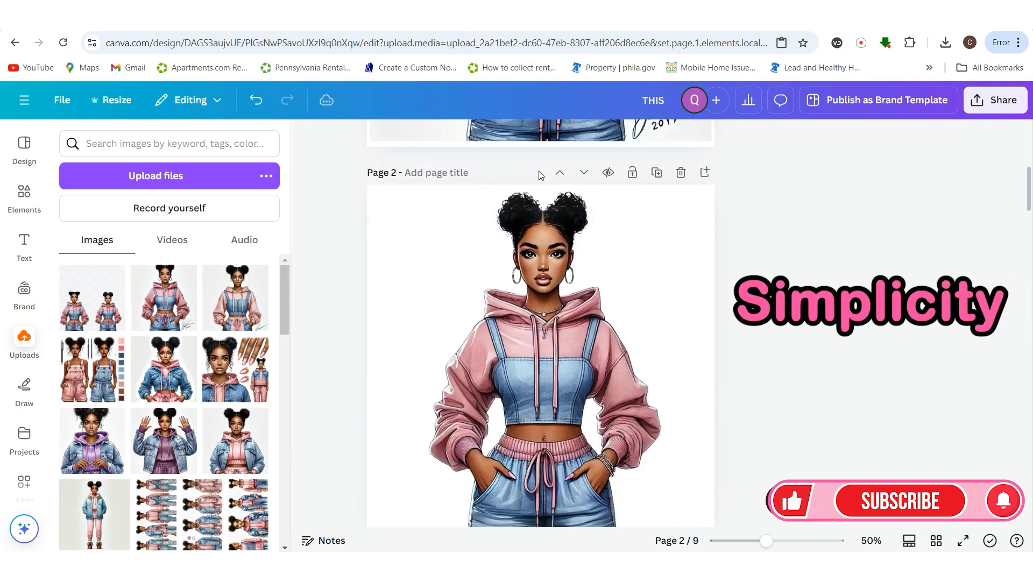
drag(536, 167, 537, 190)
scroll(376, 237, down, 3)
drag(376, 228, 414, 233)
drag(565, 427, 562, 398)
scroll(694, 323, up, 2)
drag(696, 294, 667, 295)
drag(414, 282, 422, 288)
scroll(673, 388, up, 3)
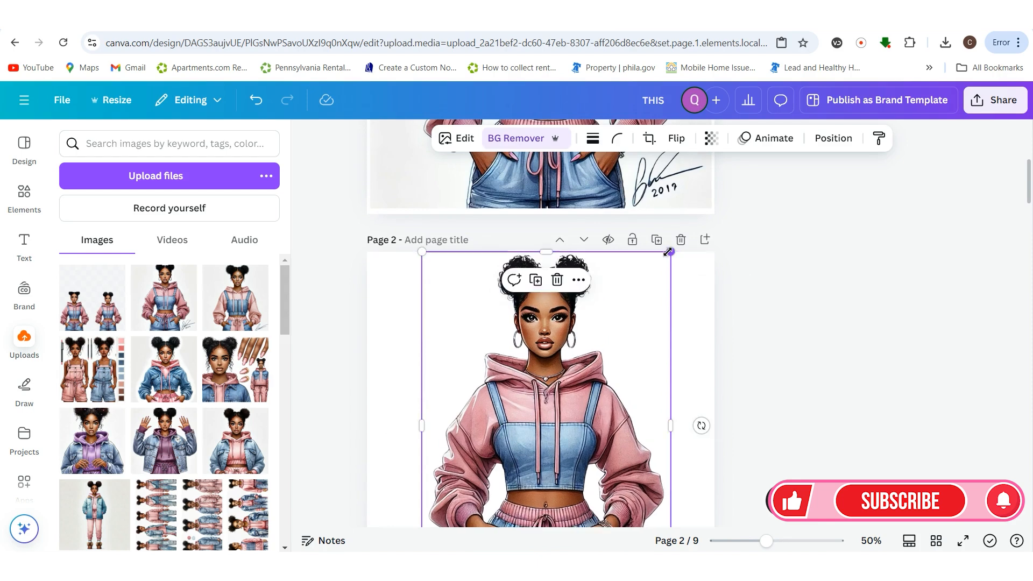
click(742, 337)
Examine page 2's finished cutout in full-screen presentation and return to the editor
click(682, 333)
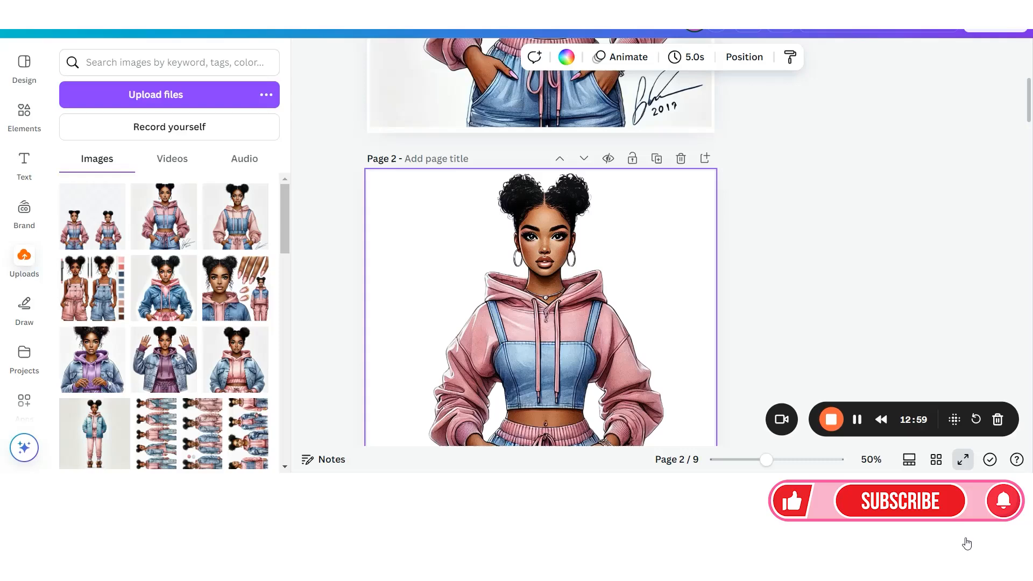
click(964, 541)
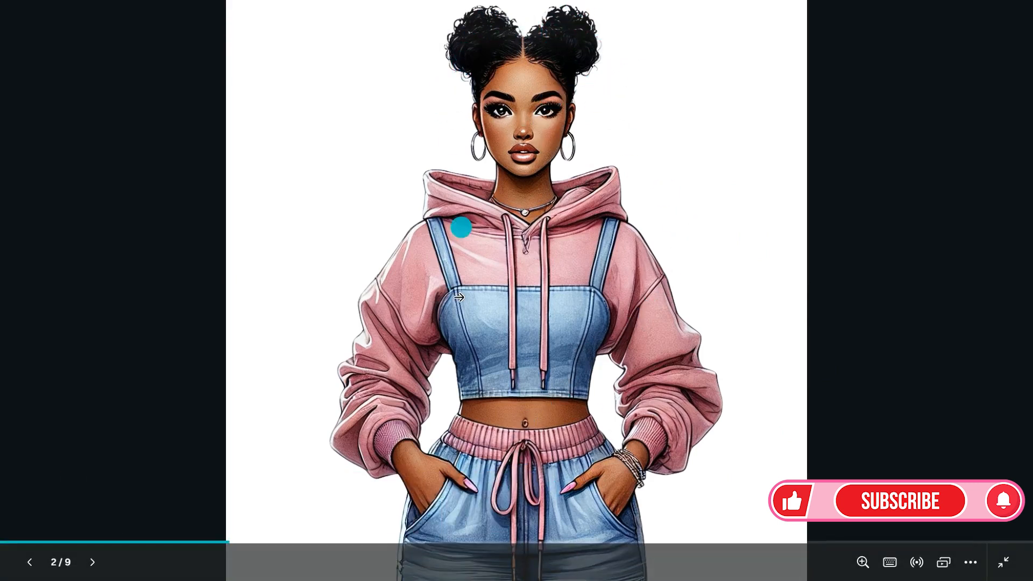
key(Escape)
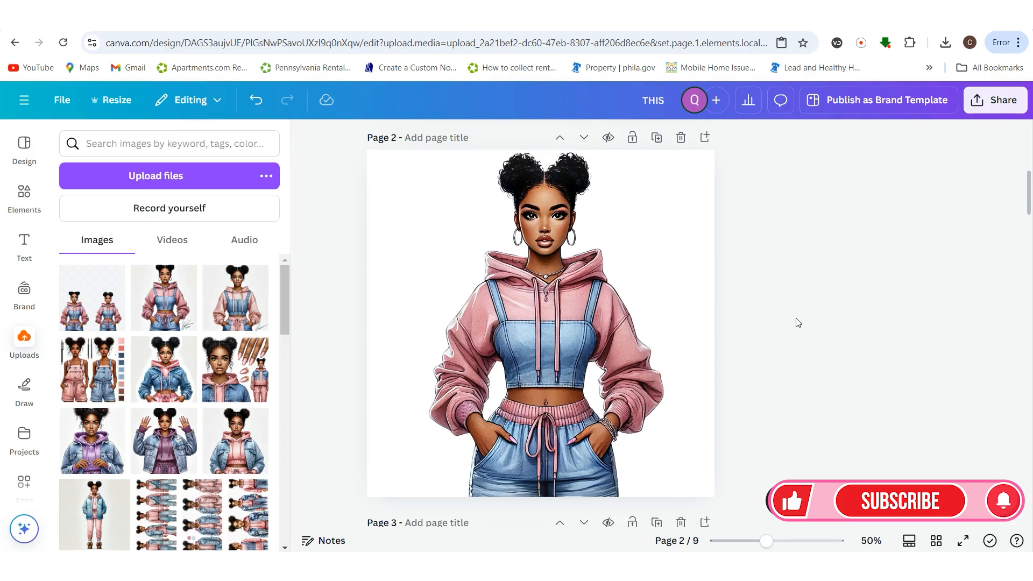
scroll(841, 319, up, 5)
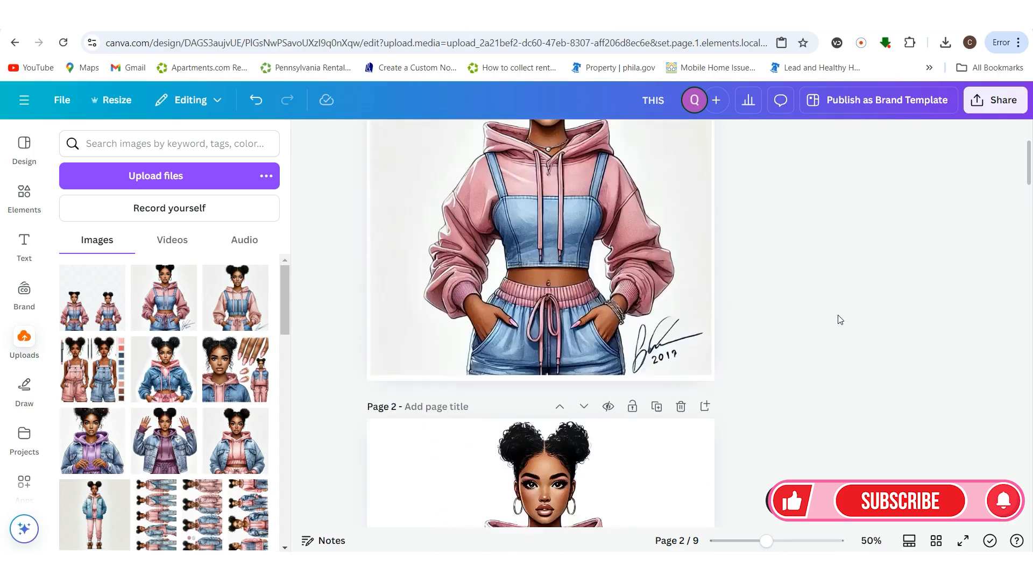
Switch to bigjpg.com and add the "DALL·E 2024-10-07 01.04.37 - A highly detailed watercolor-style" image from Downloads
click(651, 254)
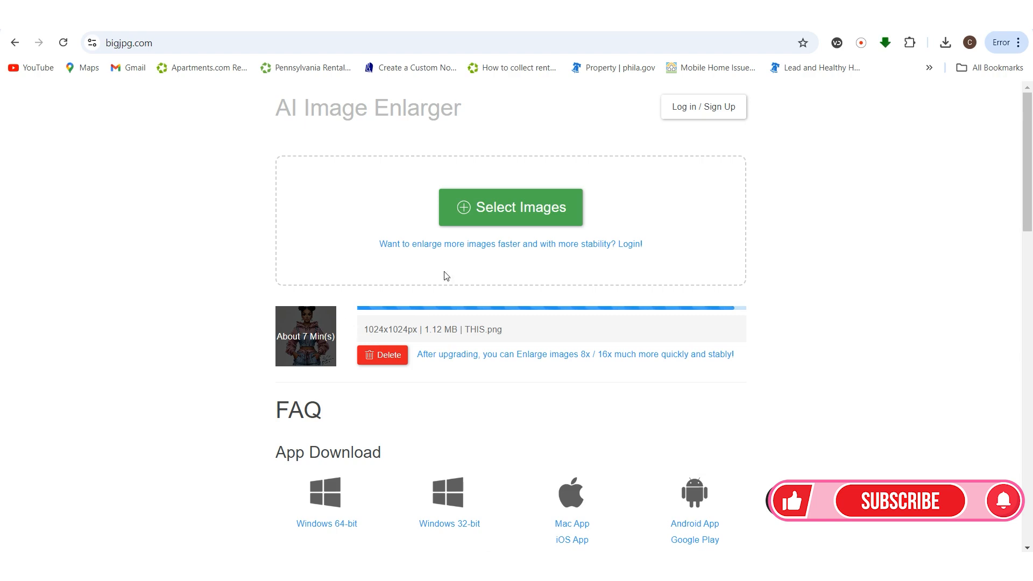
click(467, 206)
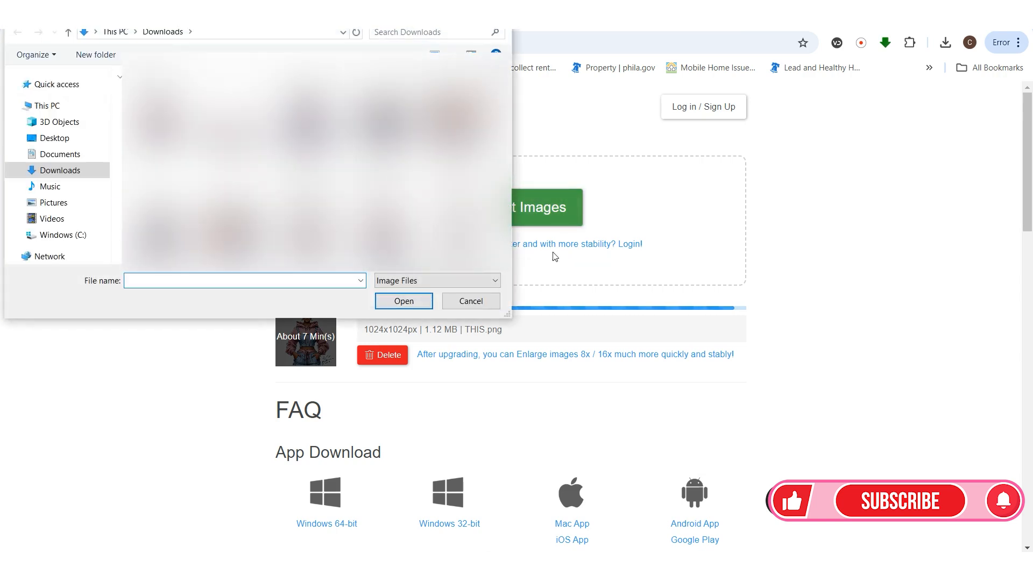
click(386, 170)
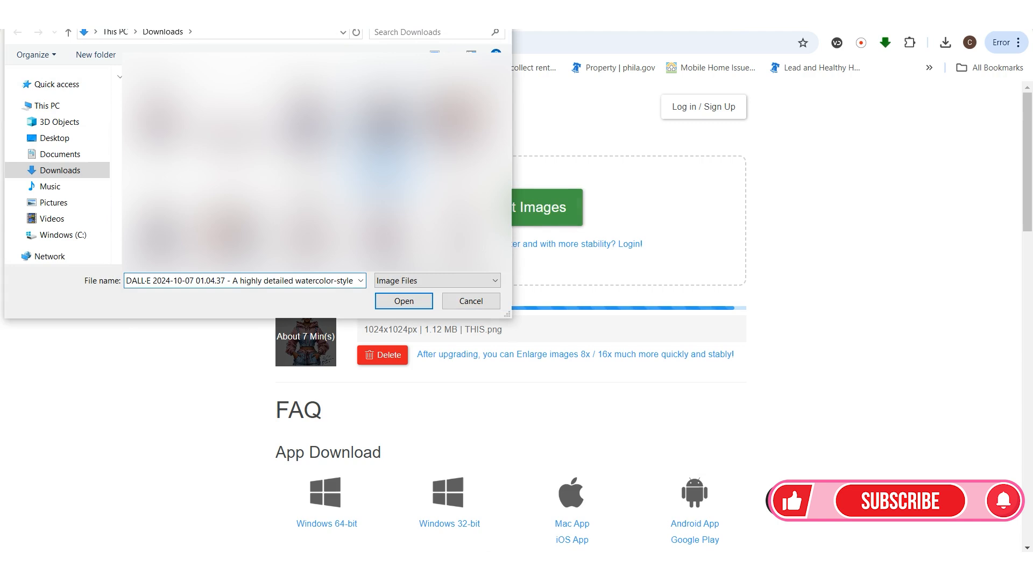
click(398, 308)
Try to start enlarging the newly added DALL·E image while THIS.png is still processing
click(379, 431)
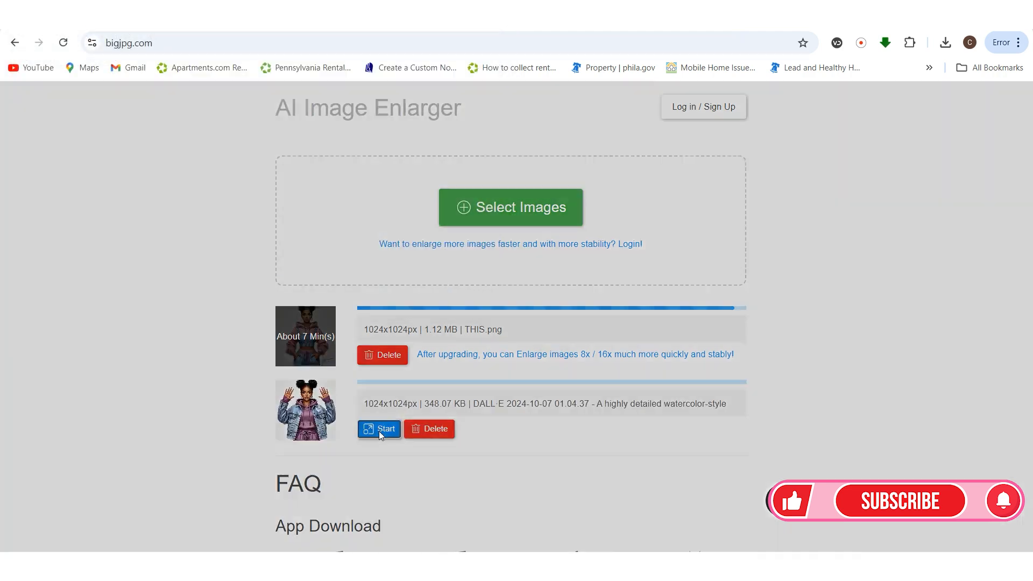
click(597, 115)
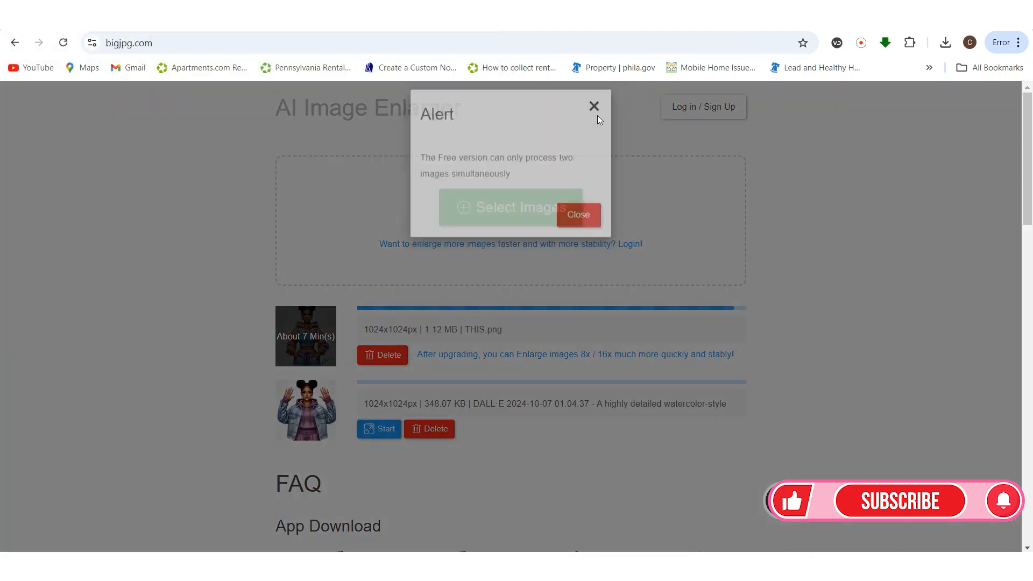
click(381, 430)
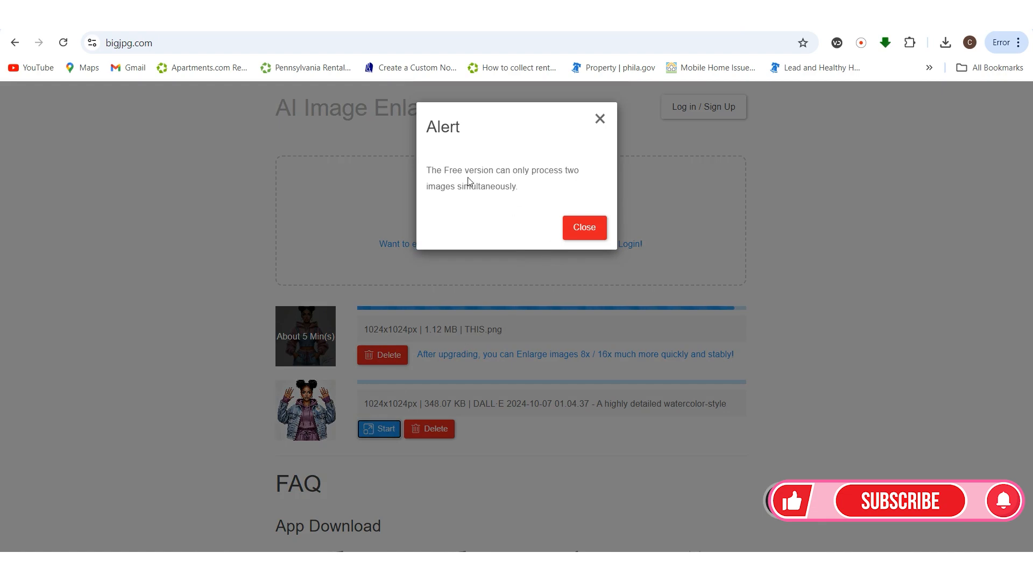
click(600, 119)
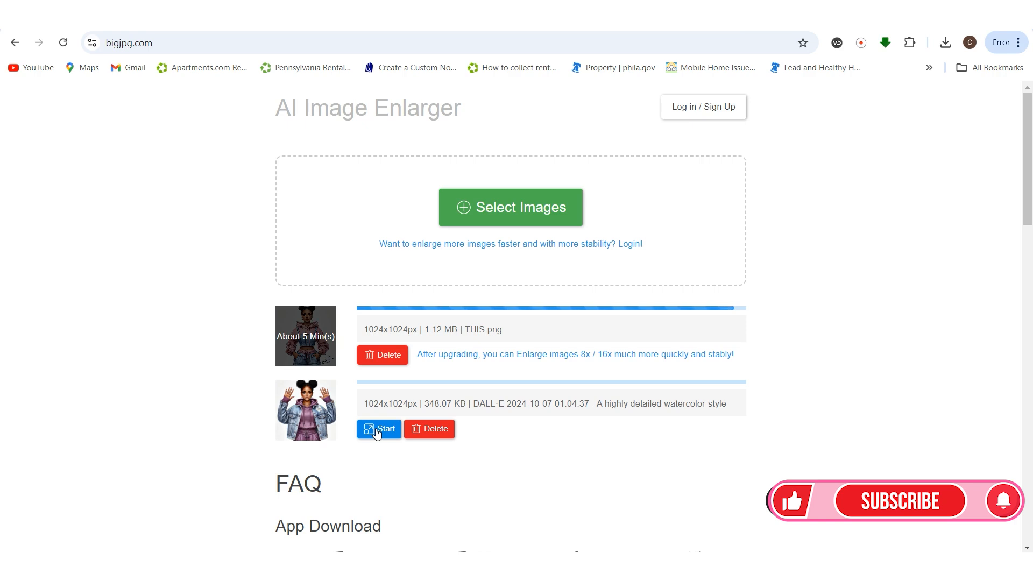
click(377, 430)
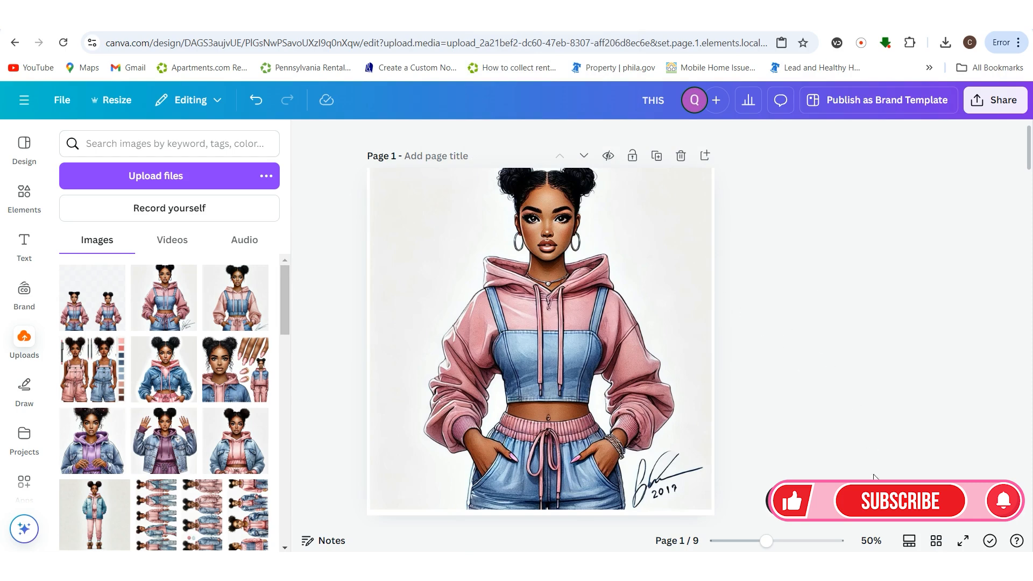
Switch back to Canva and compare the original image on page 1 with the edited cutout on page 2
scroll(635, 247, up, 1)
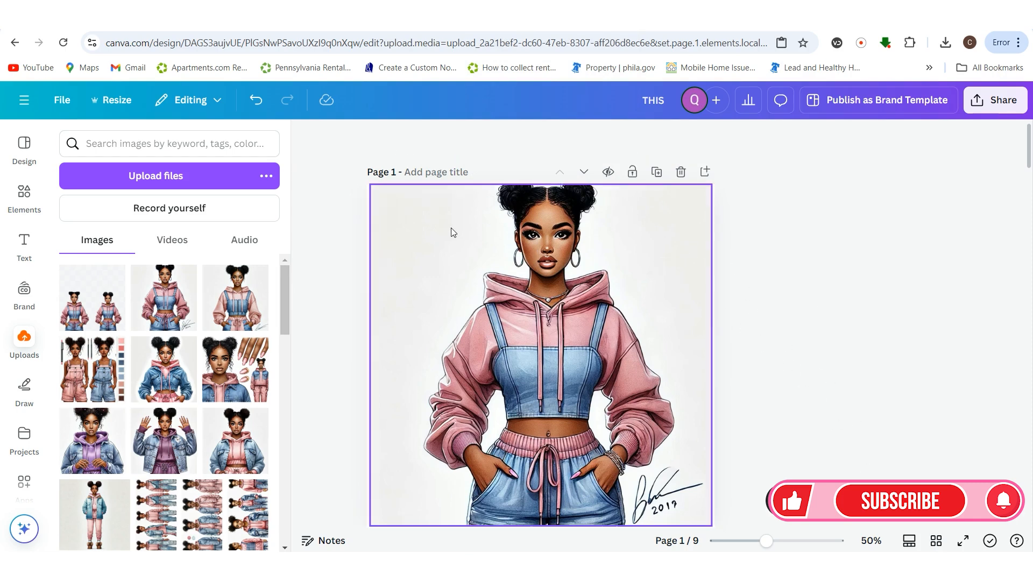
scroll(707, 374, down, 5)
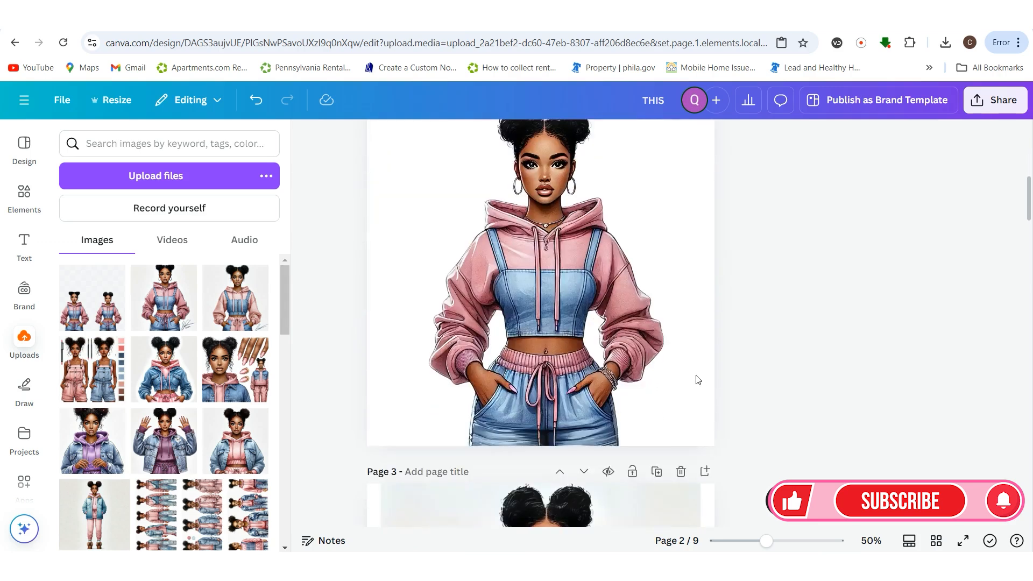
scroll(696, 379, up, 2)
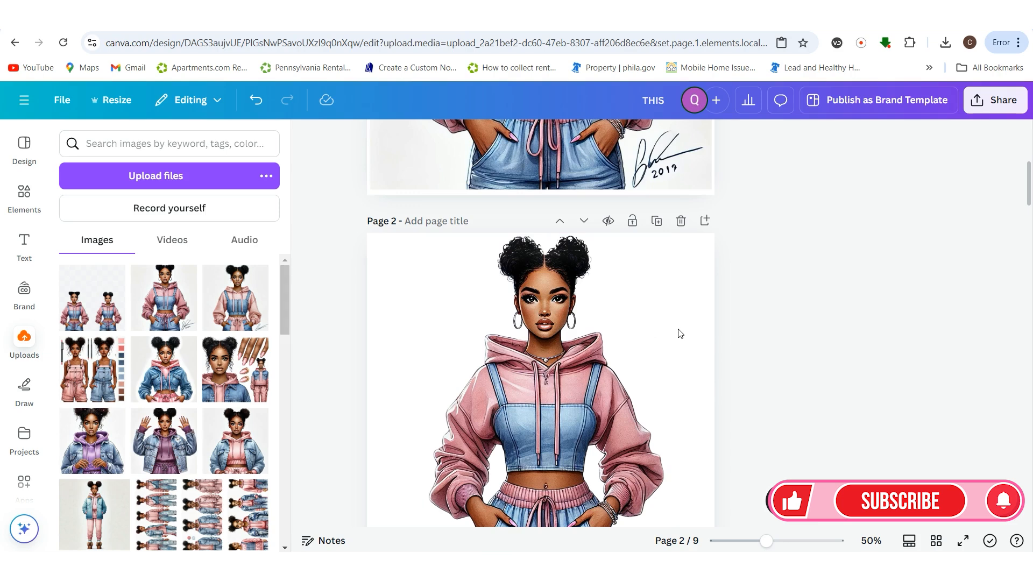
scroll(619, 291, up, 5)
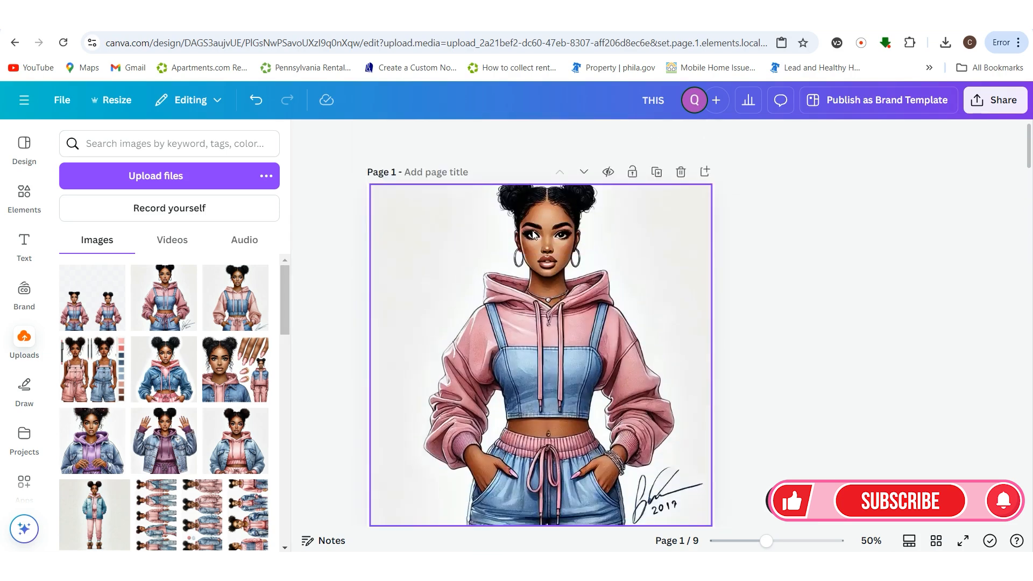
scroll(579, 409, down, 4)
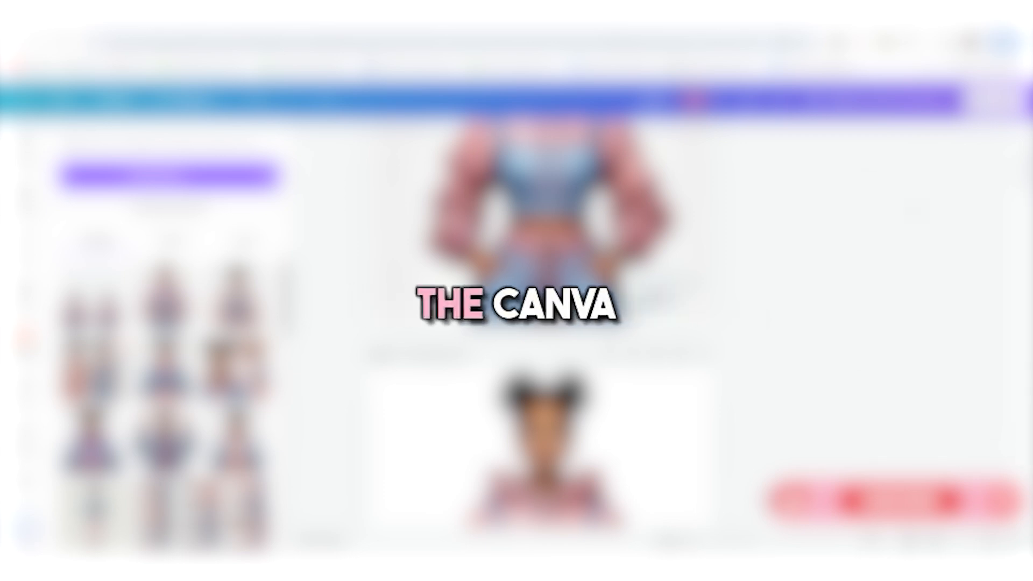
scroll(544, 334, down, 1)
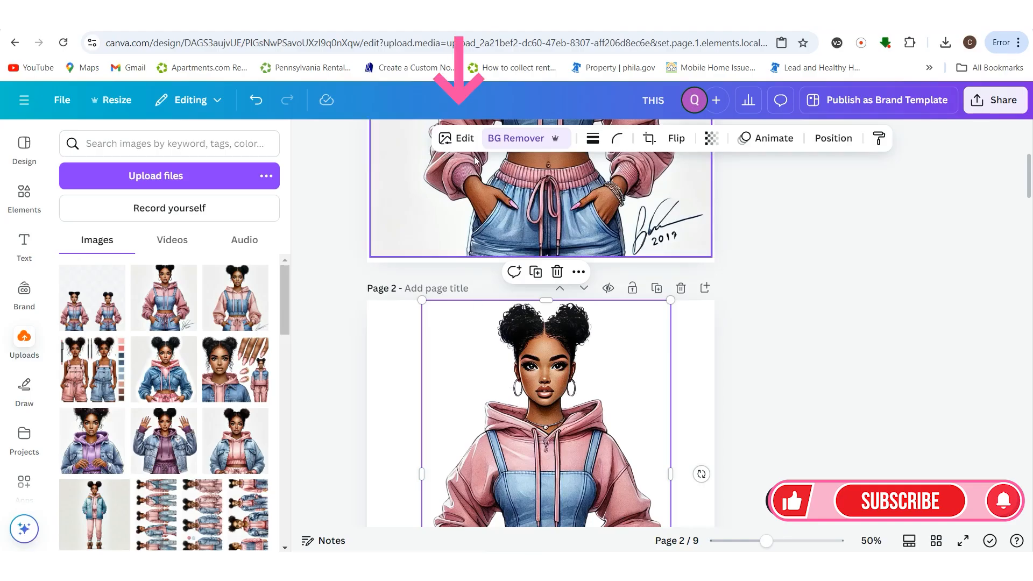
Examine the Magic Studio, filter and effect options available for page 2's cutout image, and deselect the image
click(457, 141)
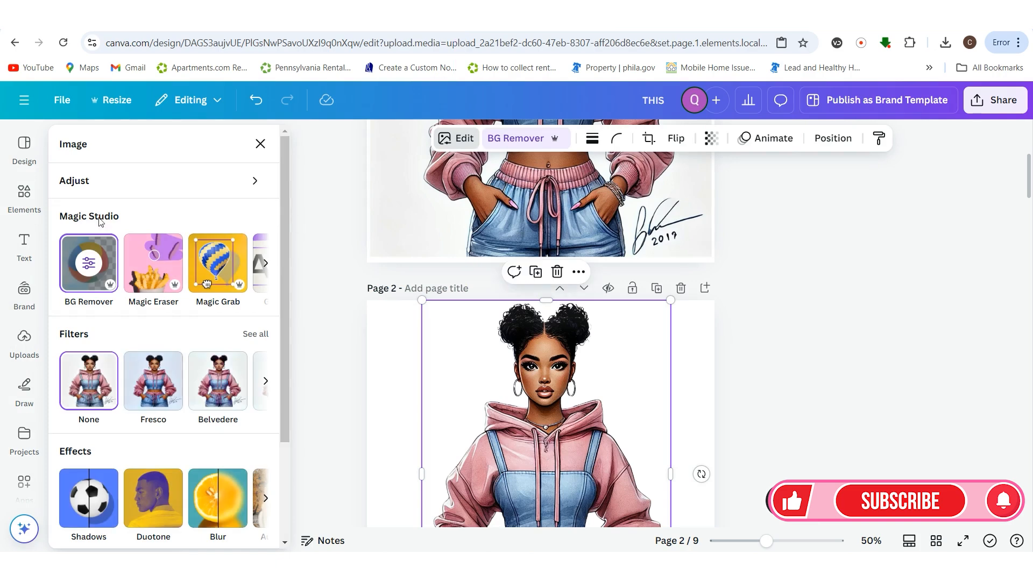
click(260, 143)
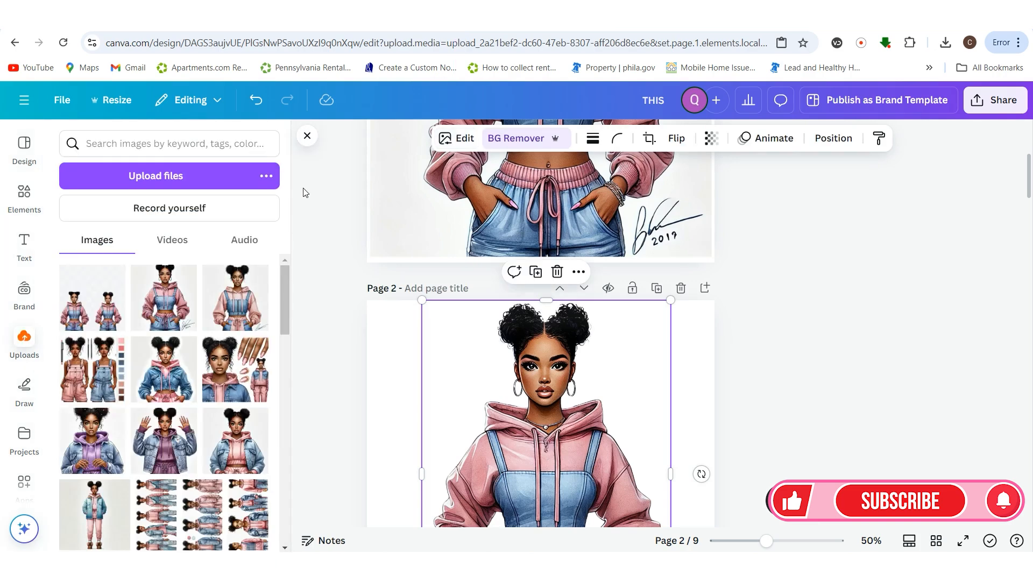
click(812, 357)
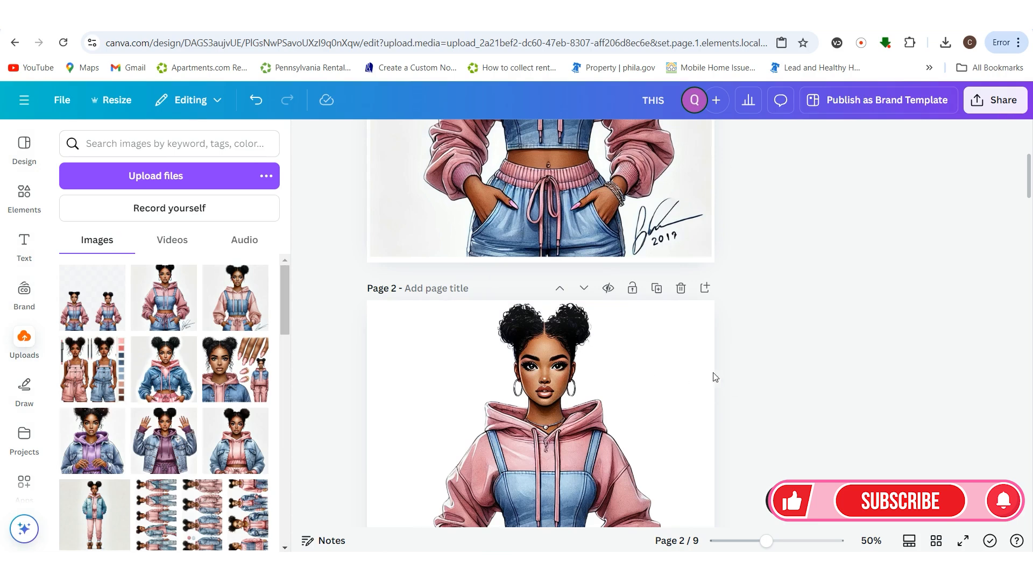
Configure a PNG download of only page 2 with a transparent background, and leave the settings without exporting
click(664, 372)
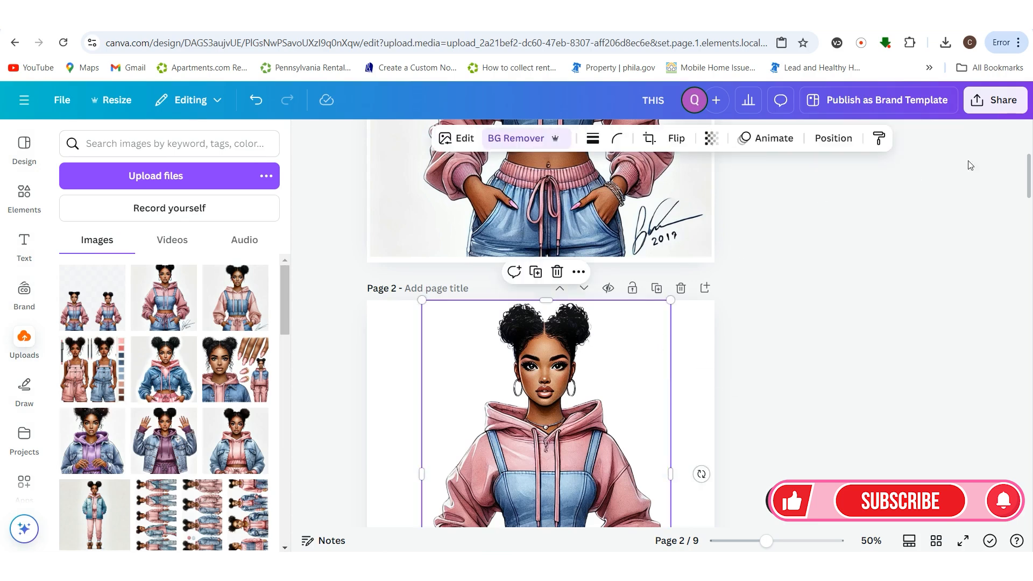
click(993, 103)
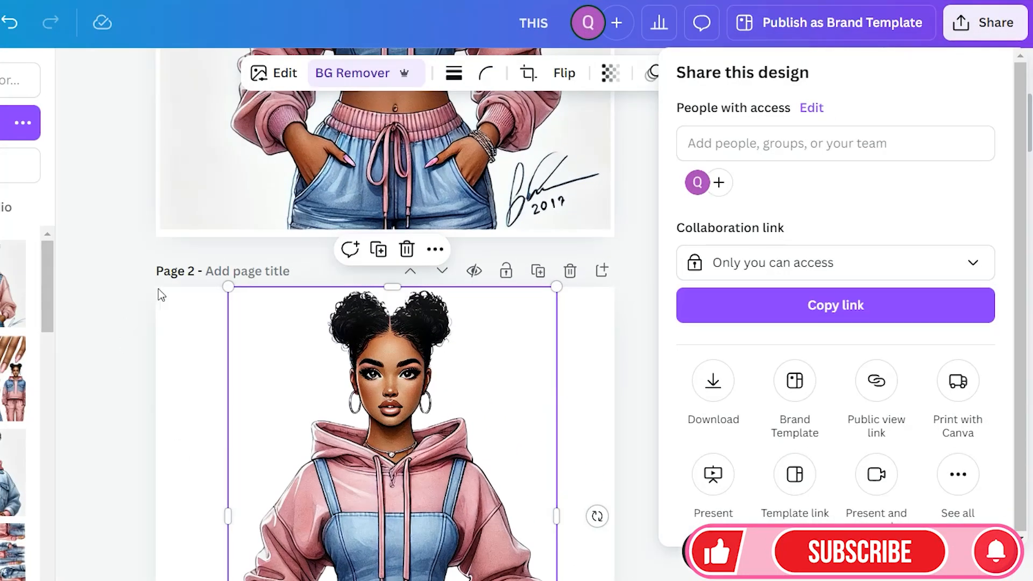
click(714, 380)
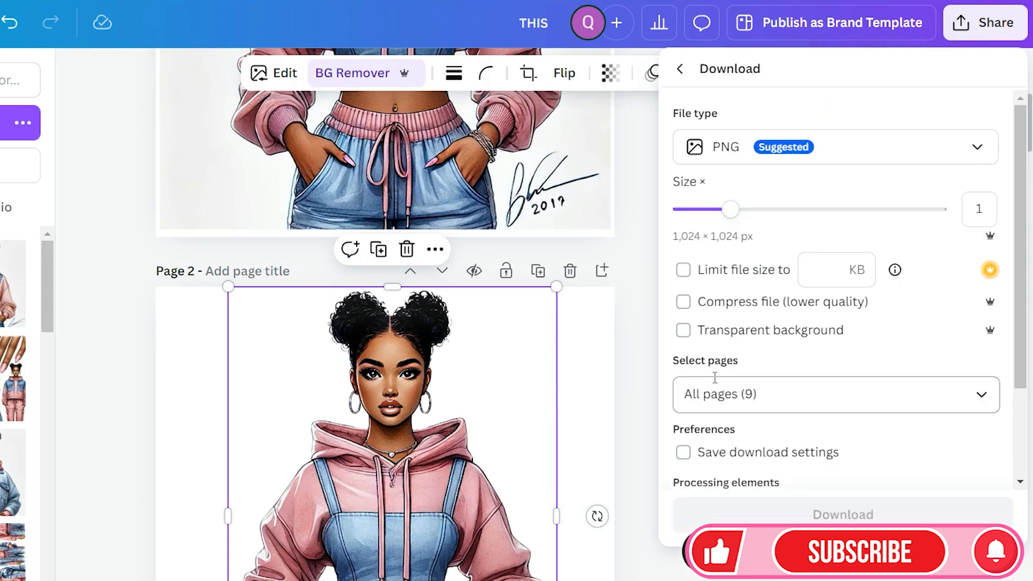
click(997, 400)
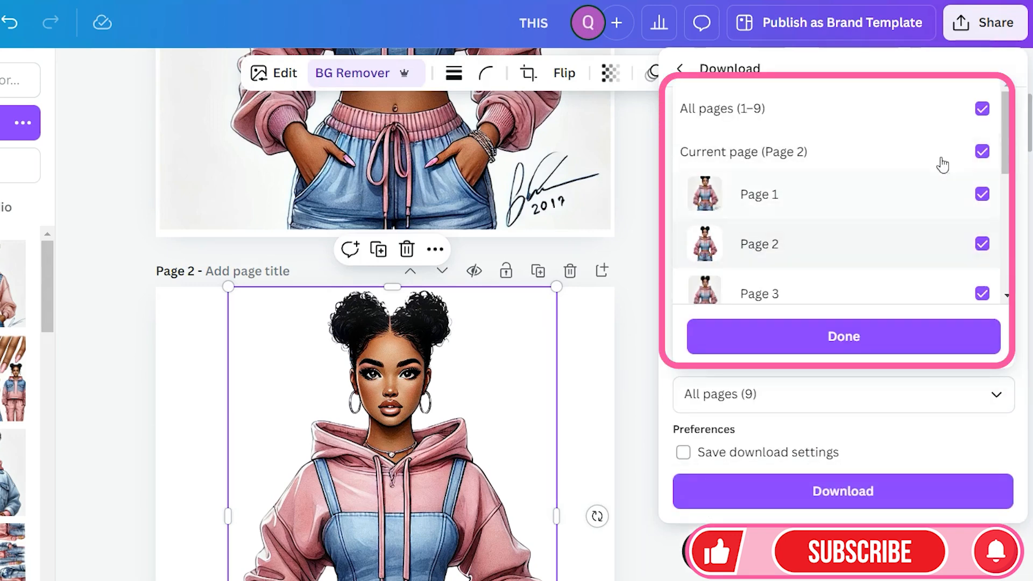
click(982, 109)
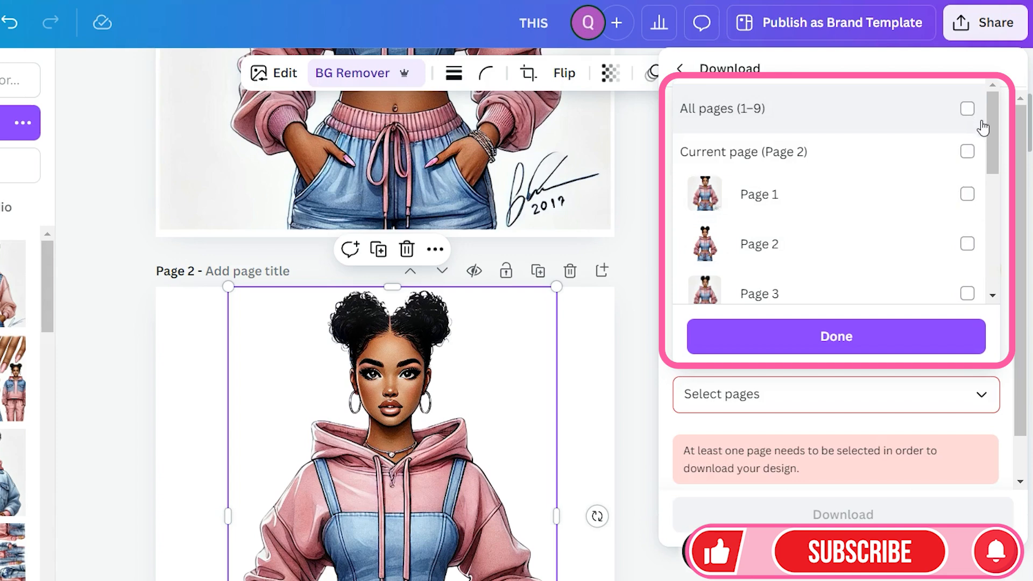
click(980, 151)
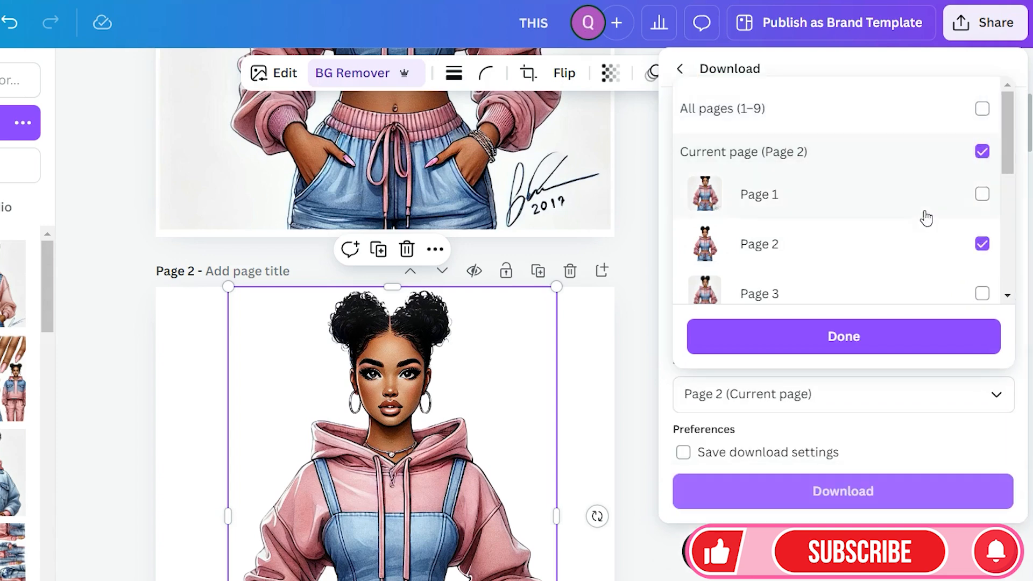
click(877, 345)
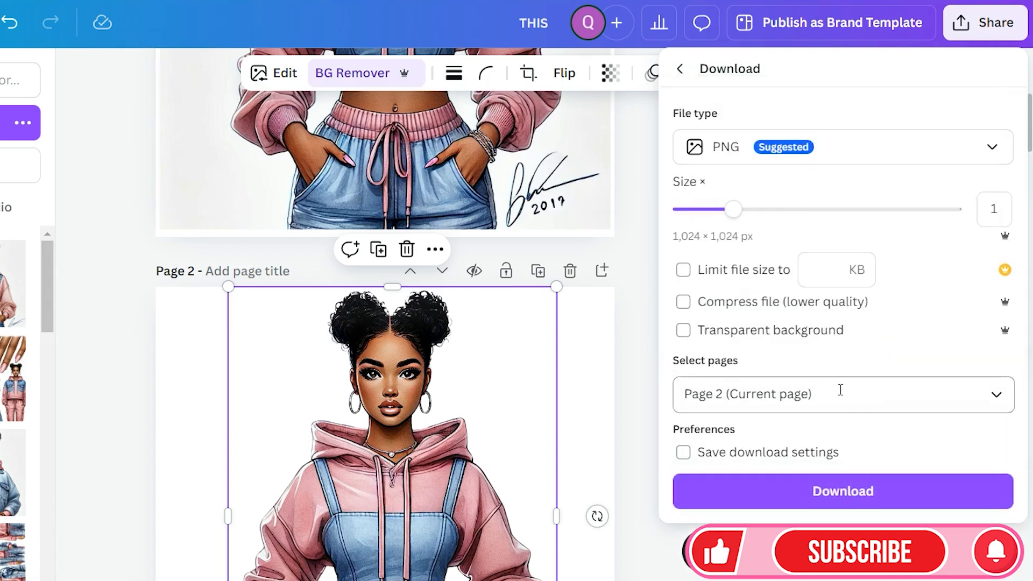
click(683, 331)
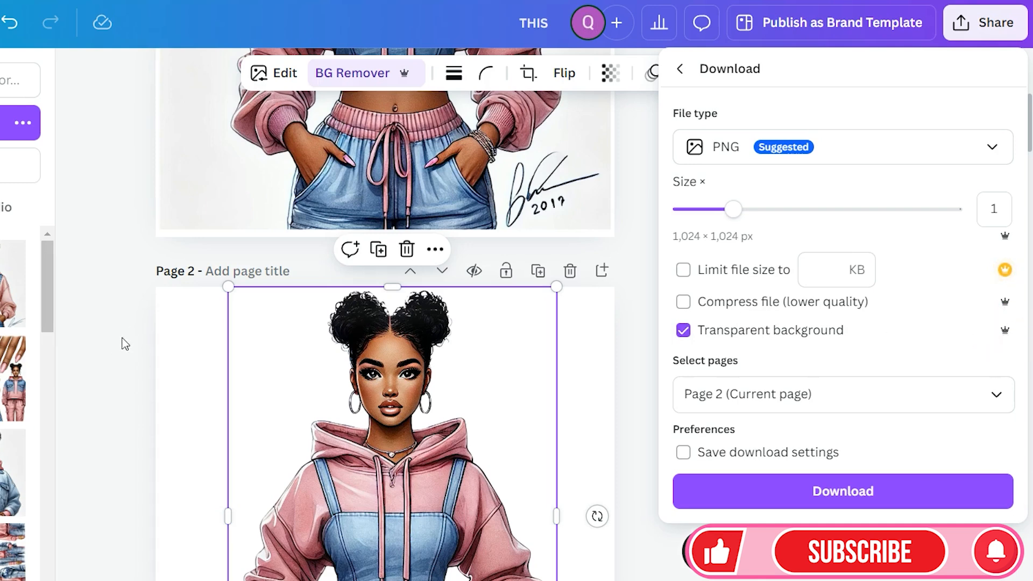
key(Escape)
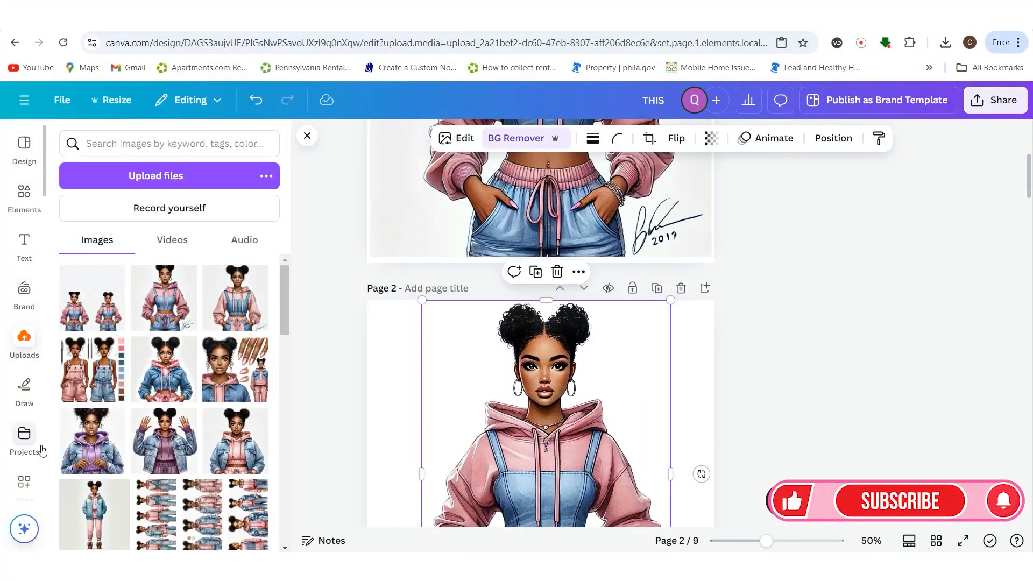
Add a subheading near the top edge of page 2 and shrink the cutout figure to fit beneath it
click(21, 244)
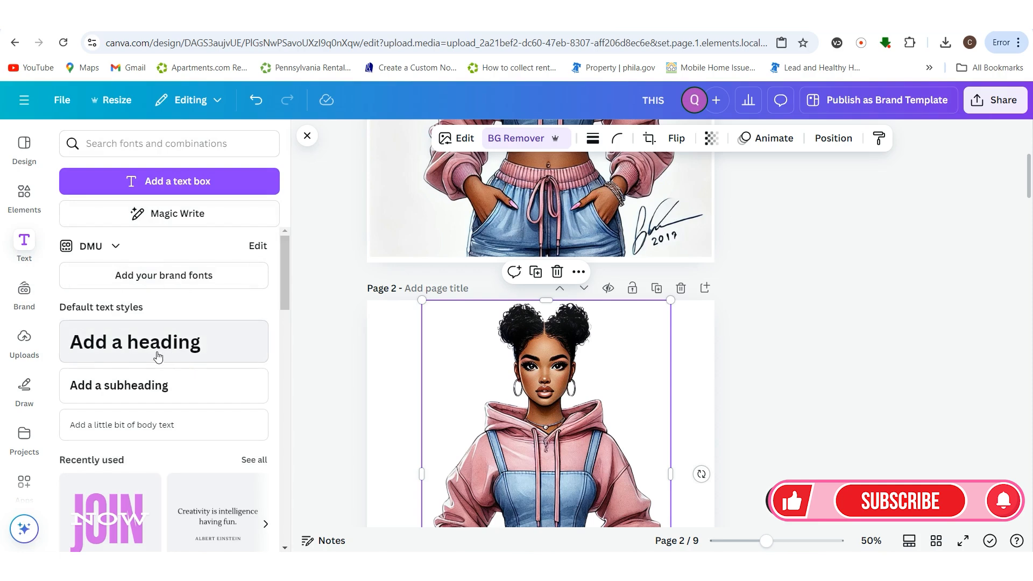
click(135, 385)
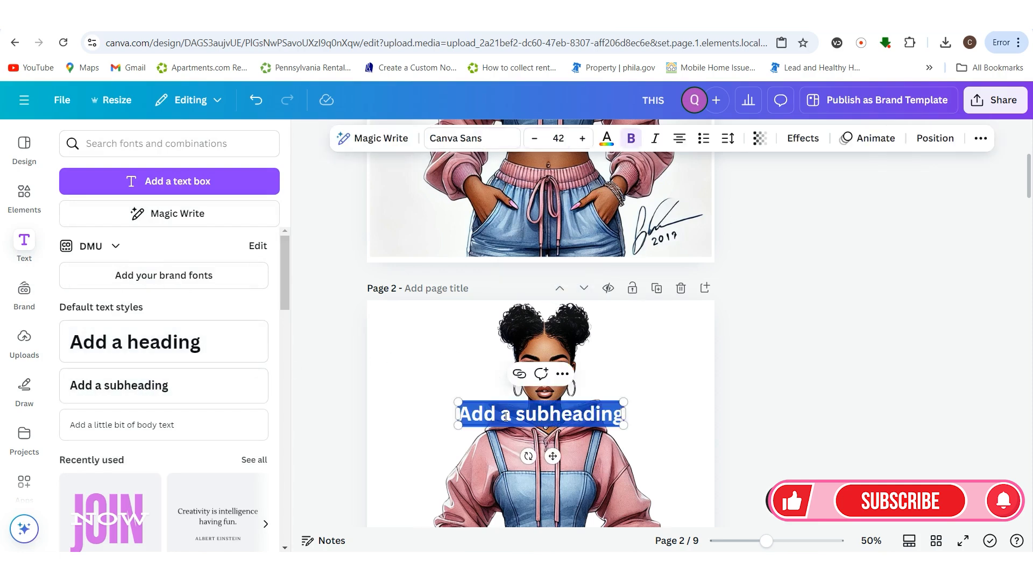
drag(509, 369, 509, 342)
click(685, 421)
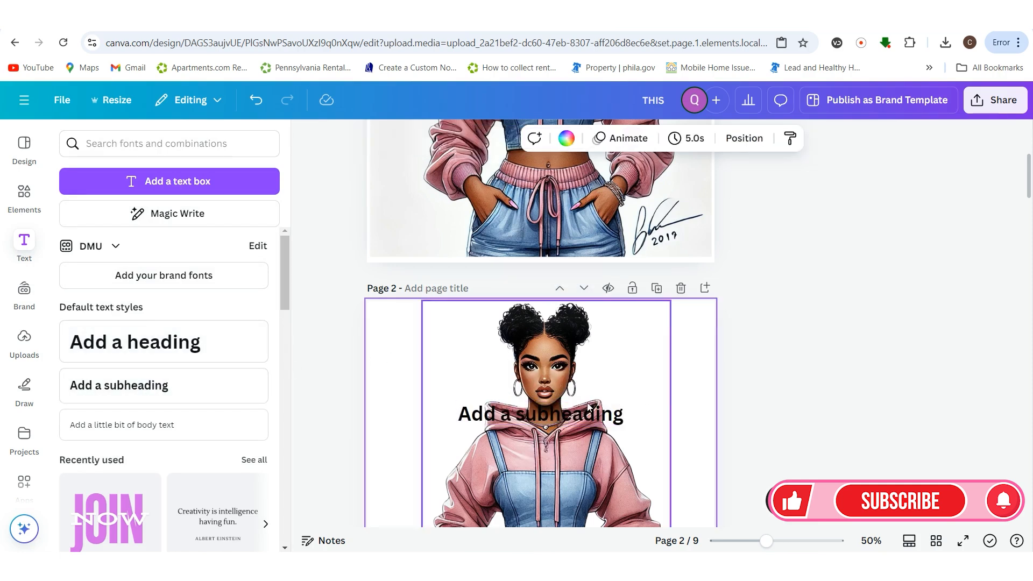
click(587, 416)
drag(587, 416, 586, 332)
click(634, 382)
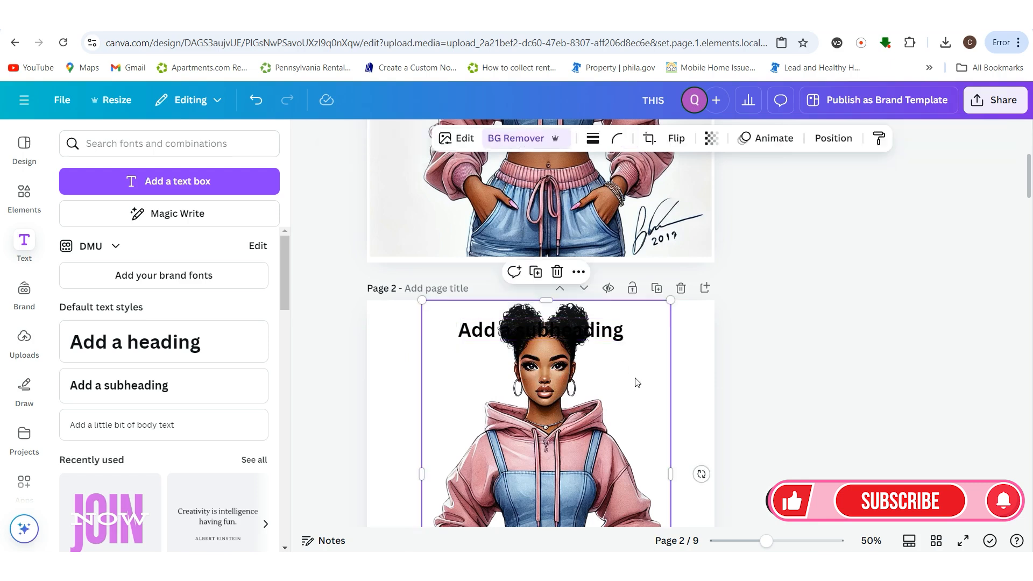
drag(670, 301, 645, 343)
Replace the subheading's placeholder text with "That Girl" and nudge it slightly upward above the figure's hair
click(610, 333)
double_click(608, 331)
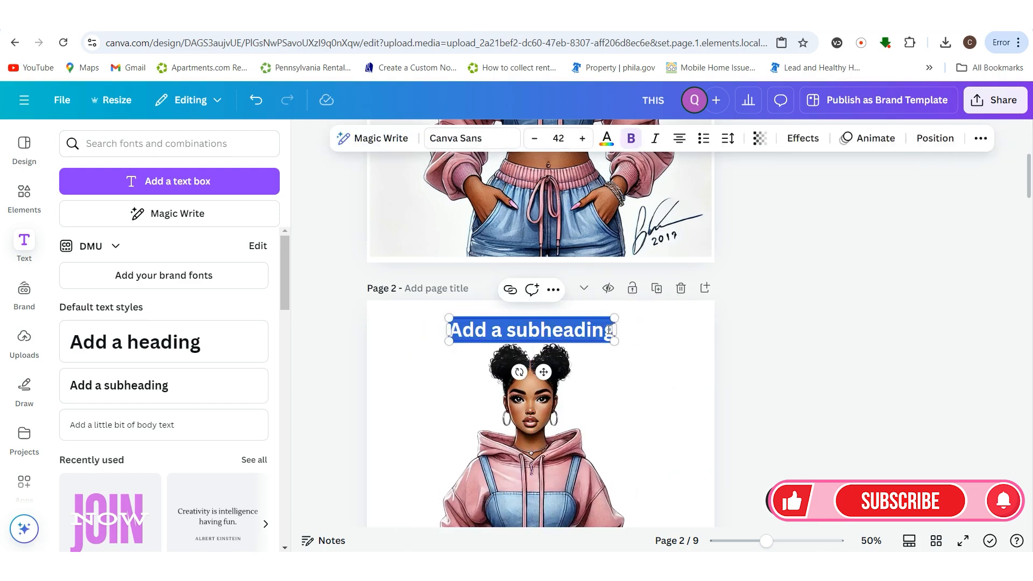
text(That)
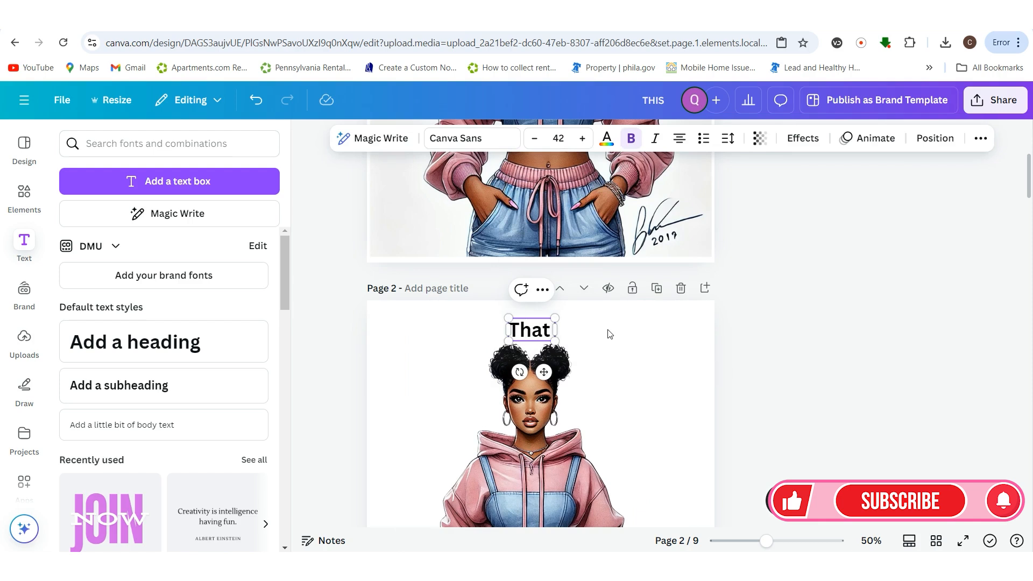
text( Girk)
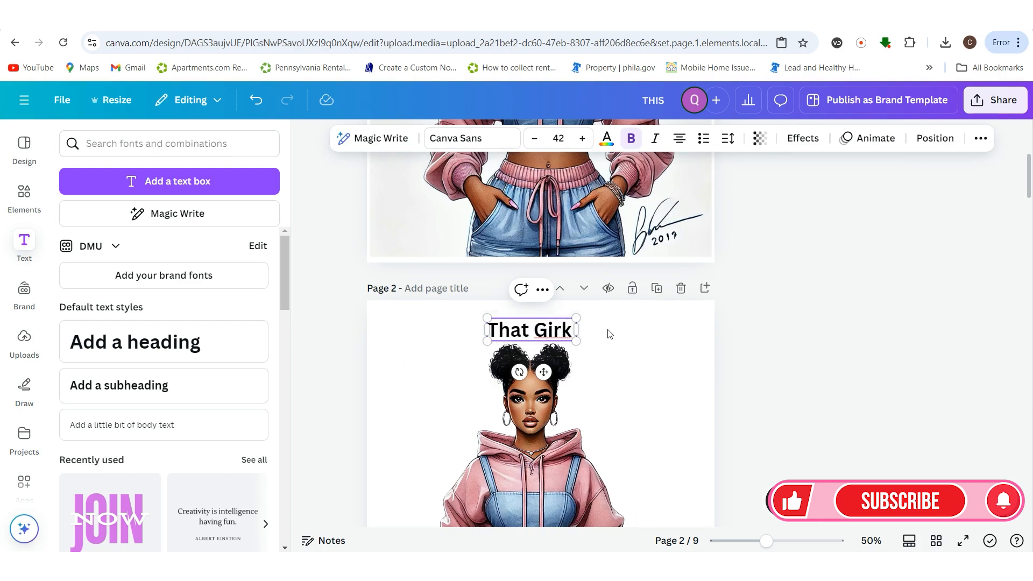
key(BackSpace)
text(l)
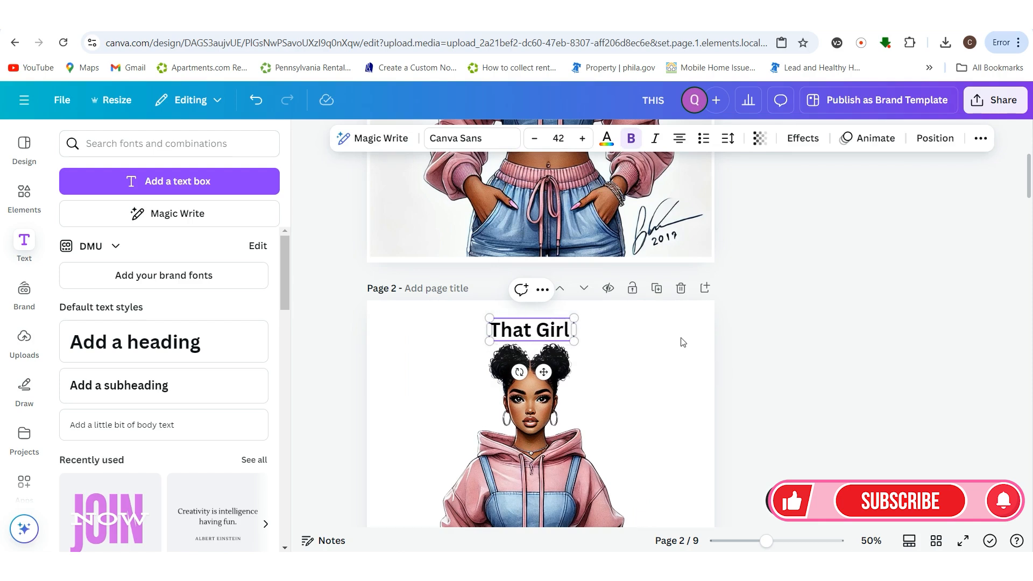
click(680, 342)
drag(530, 329, 530, 324)
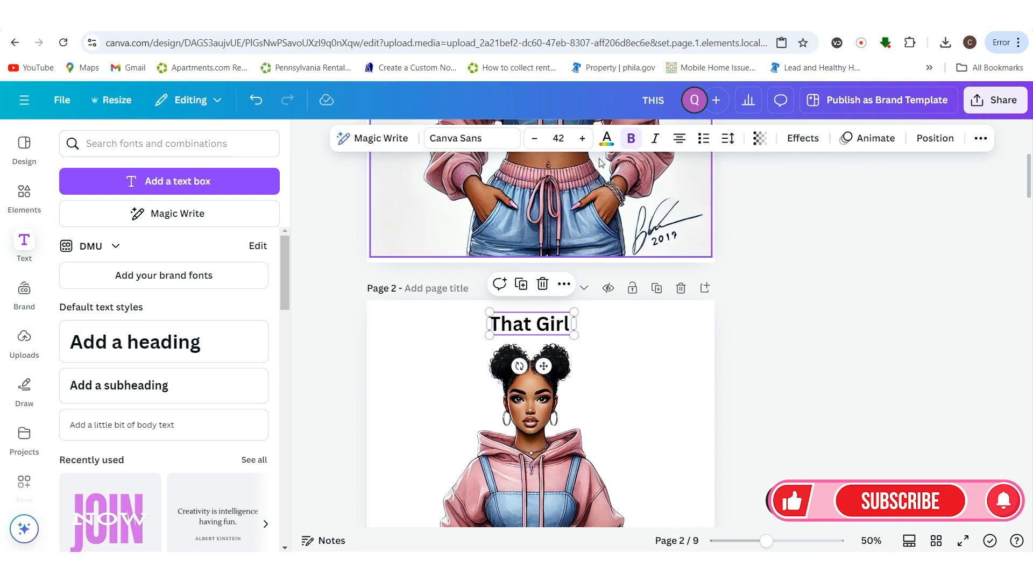
Color the "That Girl" text hot pink using a swatch from the photo colors
click(606, 139)
scroll(132, 486, down, 1)
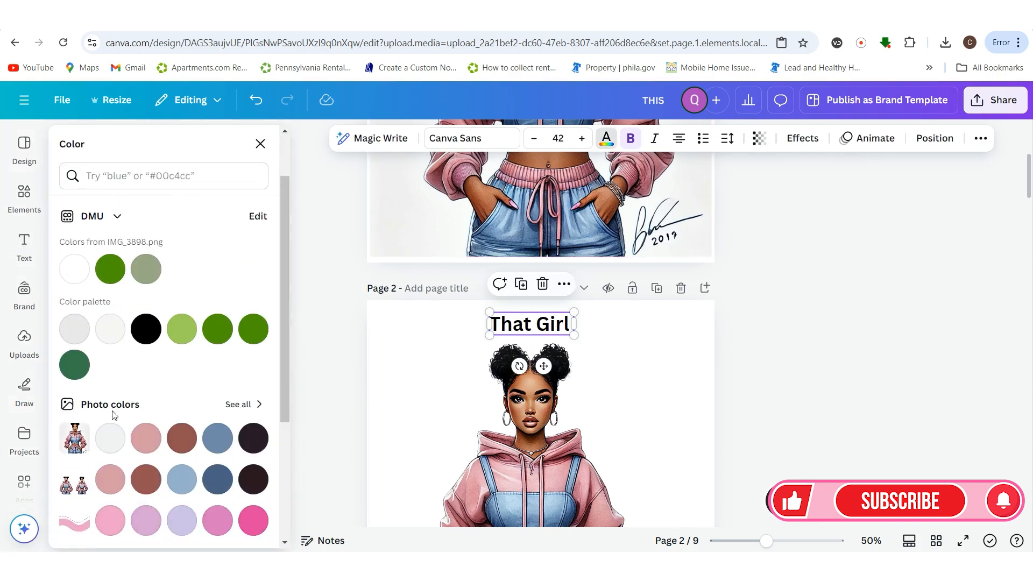
click(153, 440)
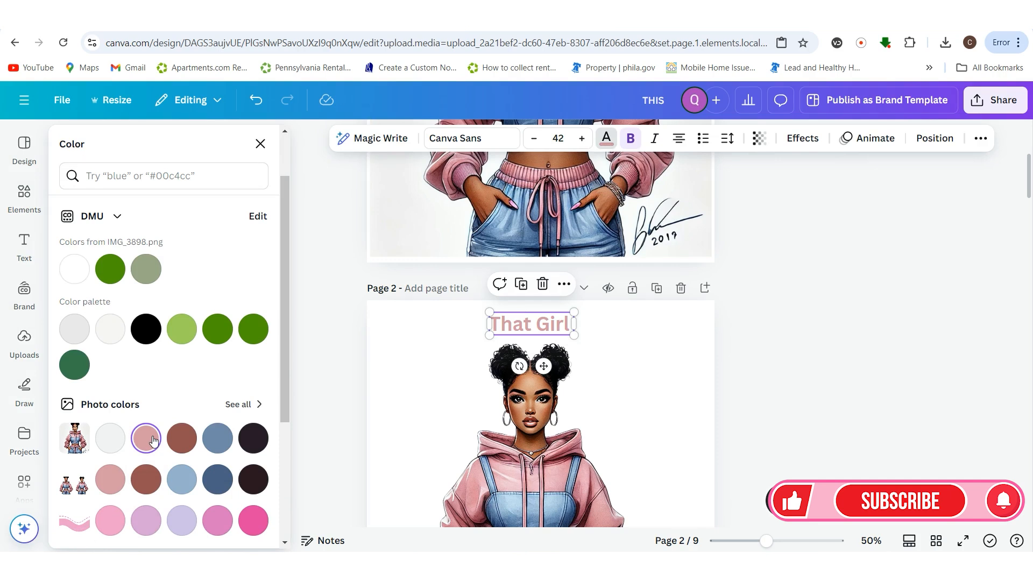
click(253, 520)
click(115, 524)
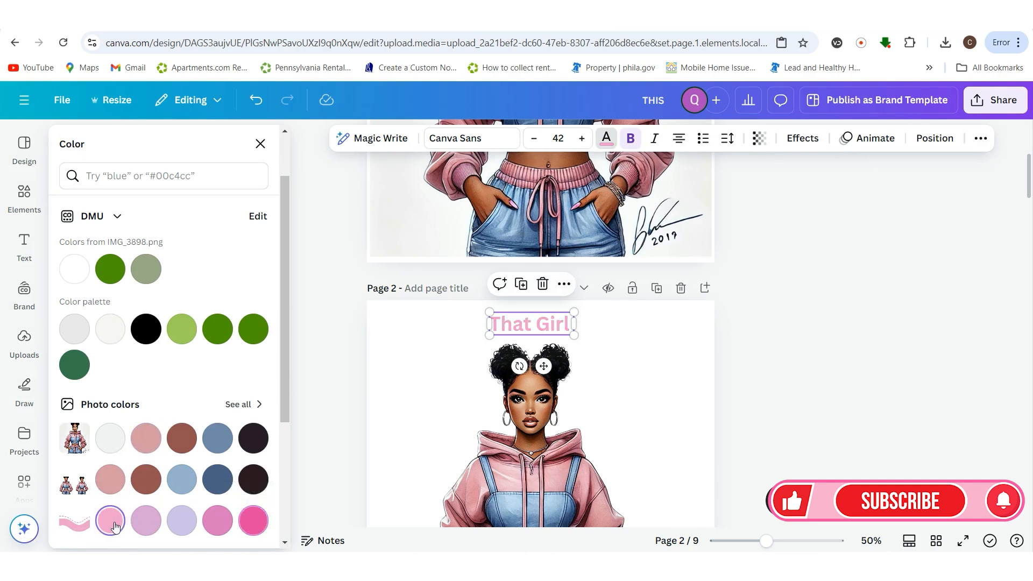
click(213, 522)
click(244, 518)
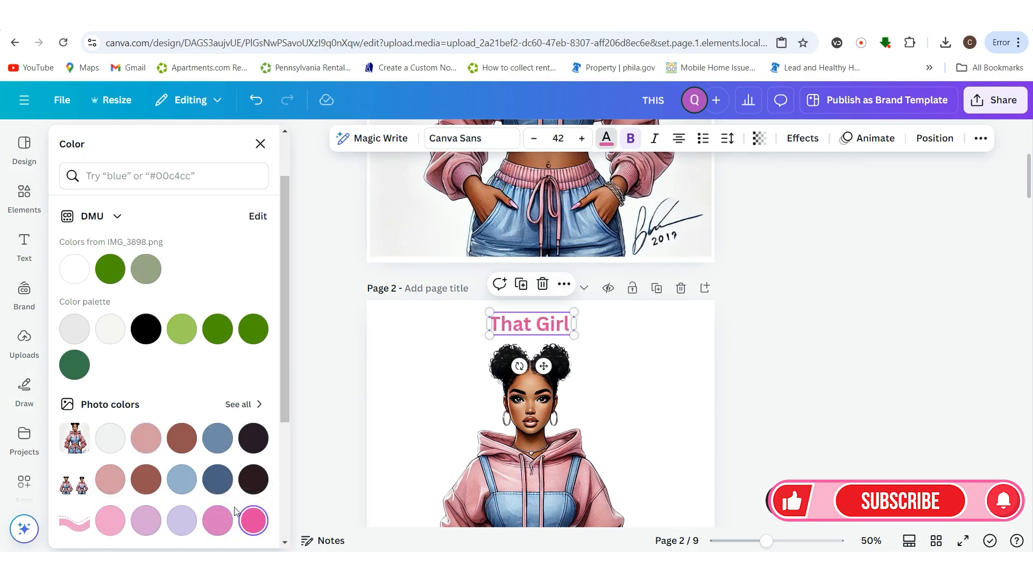
key(Escape)
key(Escape)
Enlarge the "That Girl" text on the page to a font size of 49.2
click(498, 323)
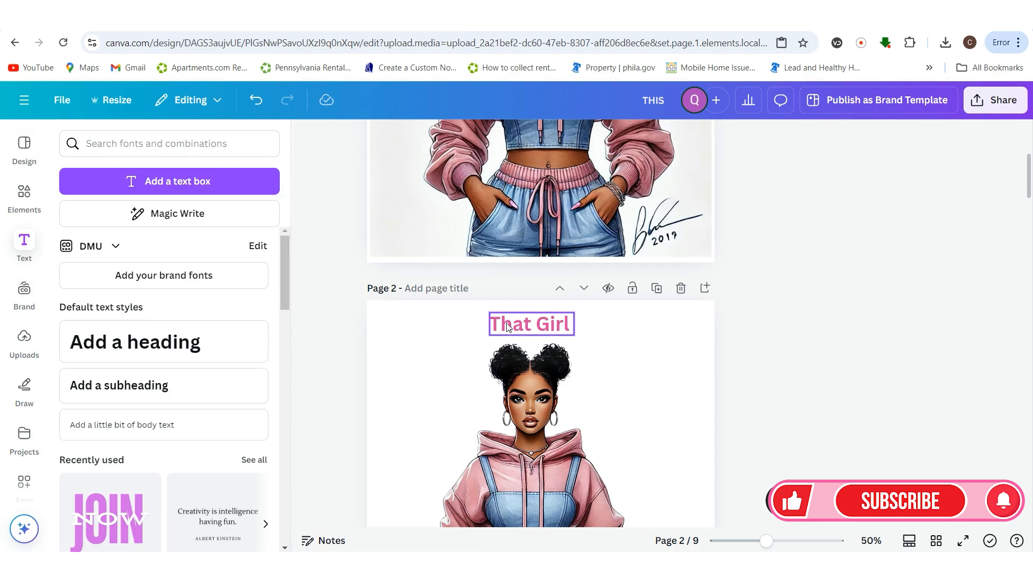
drag(486, 314, 479, 309)
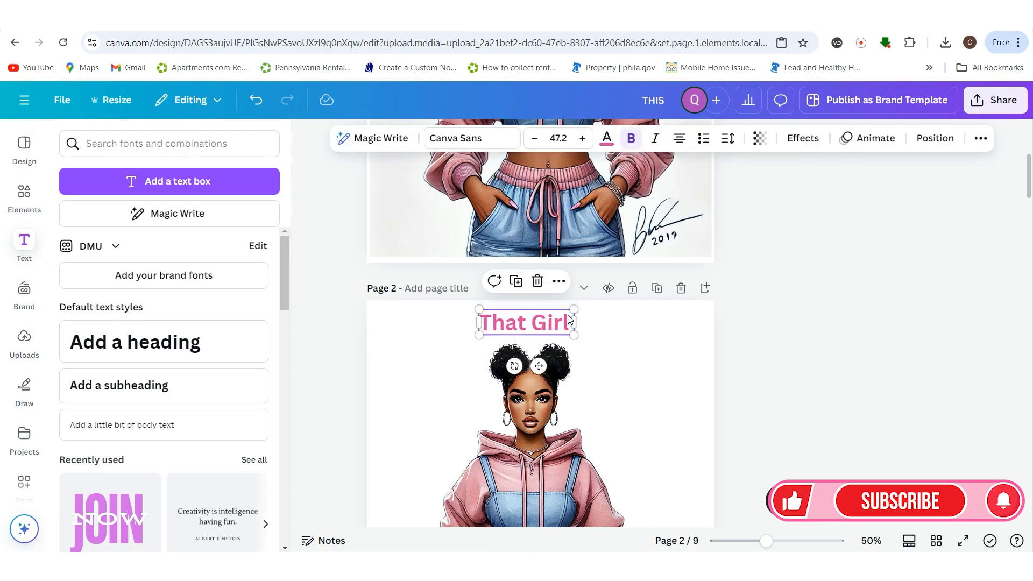
drag(574, 311, 578, 308)
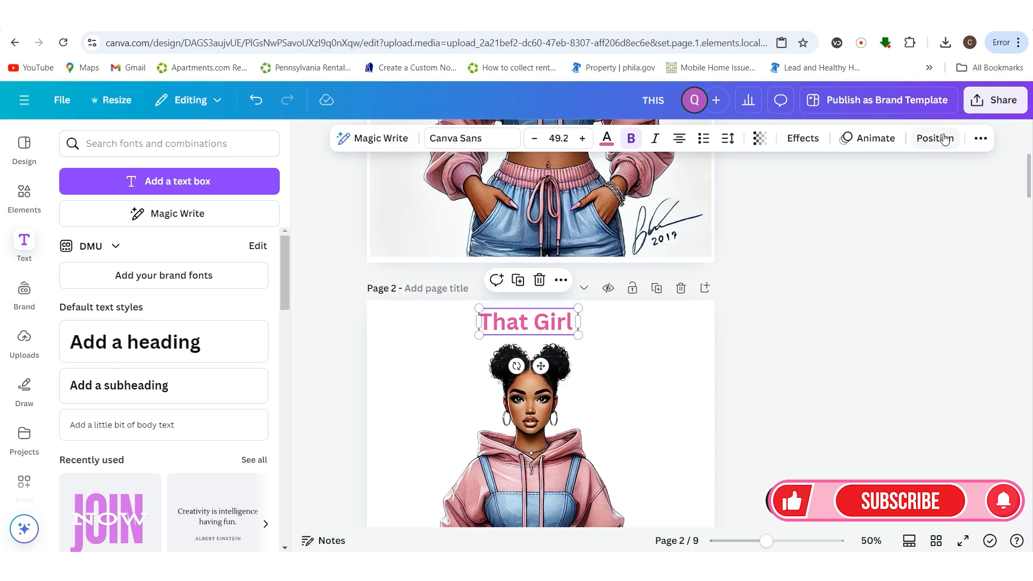
Try Klemer Display on the "That Girl" text and settle on the Libre Baskerville font
click(500, 139)
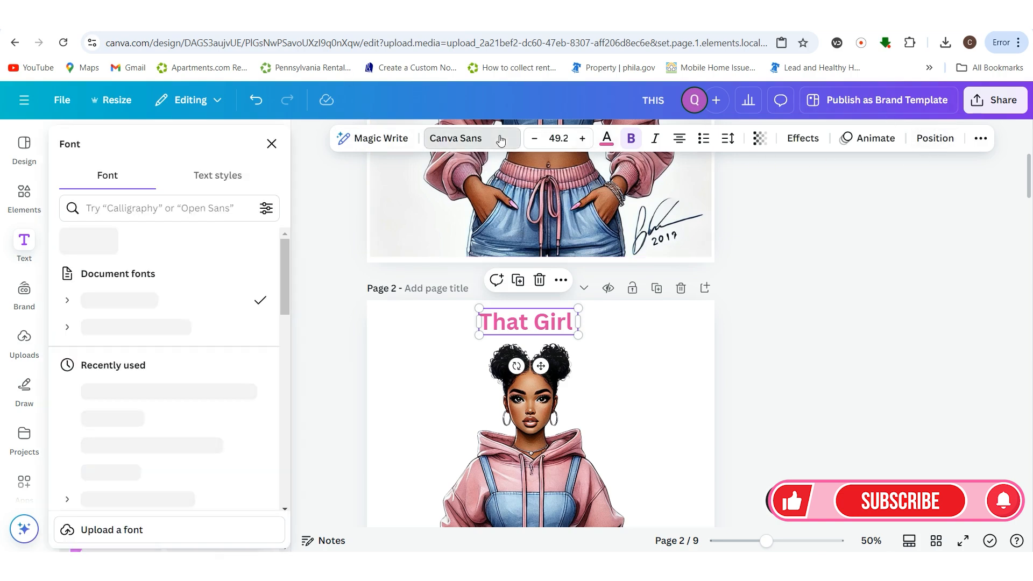
click(133, 424)
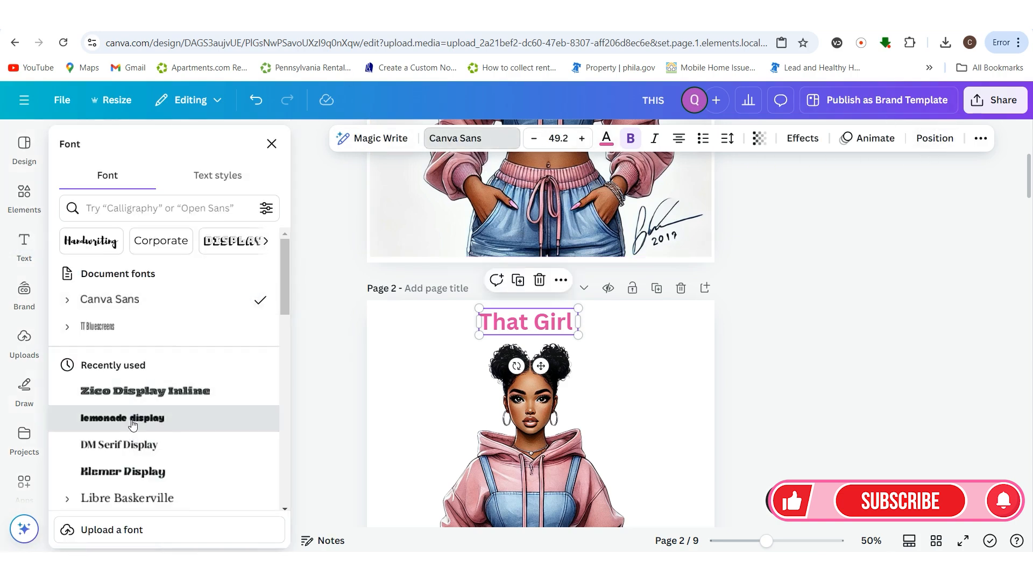
click(139, 472)
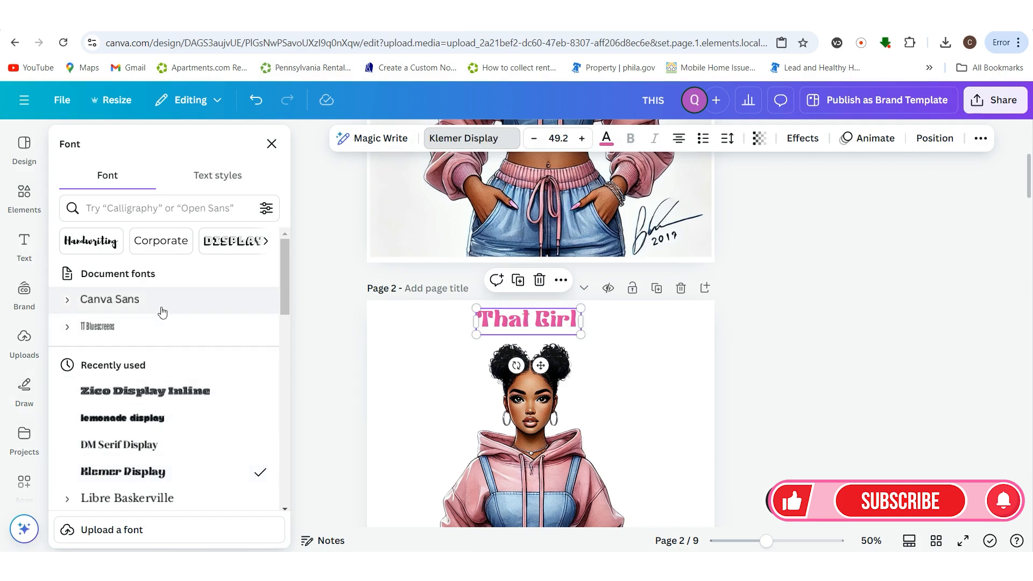
scroll(153, 503, down, 1)
scroll(153, 504, down, 1)
click(146, 439)
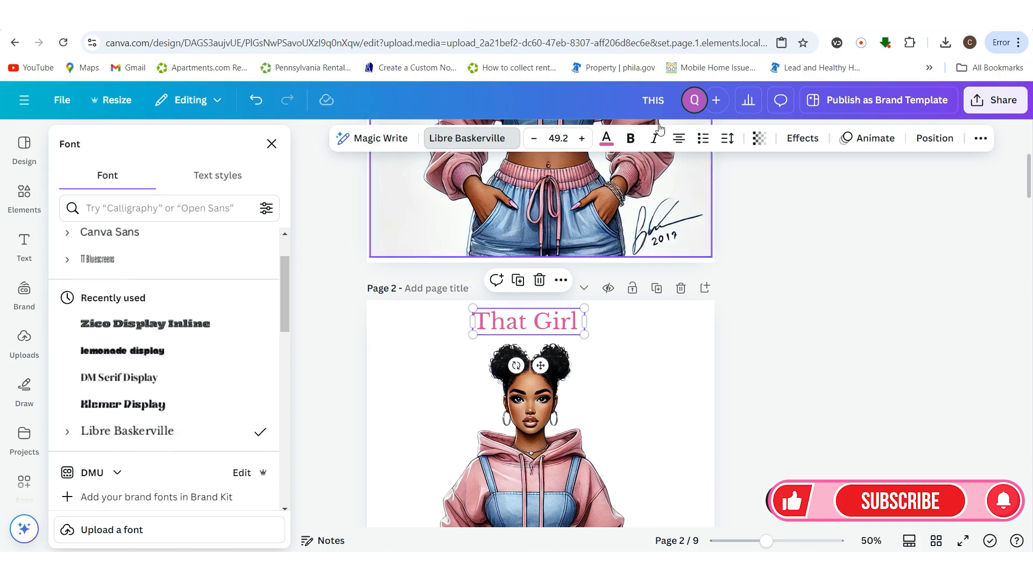
Set the "That Girl" text to font size 50.2 in bold with justified alignment
click(574, 142)
click(574, 142)
click(534, 140)
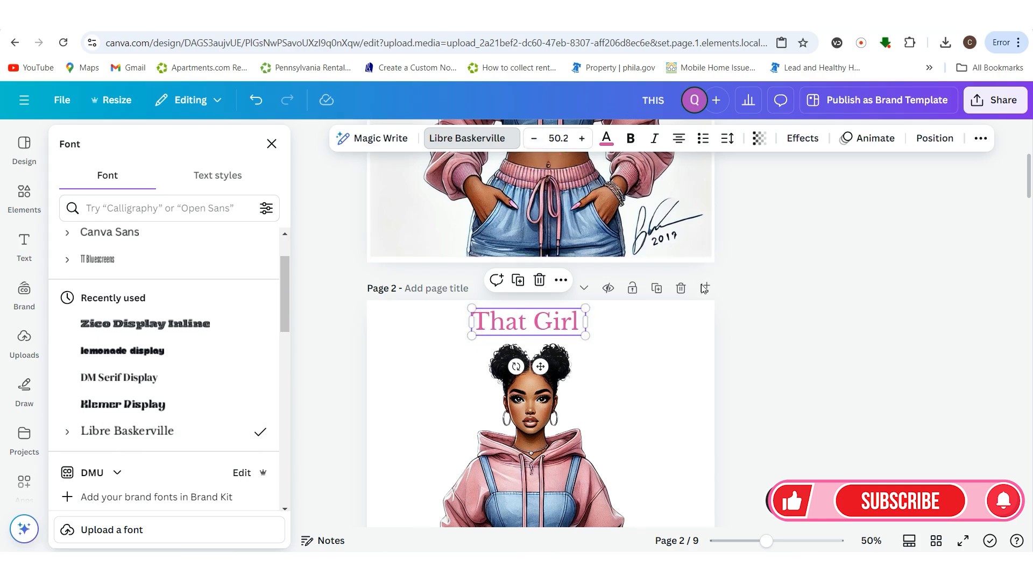
click(633, 144)
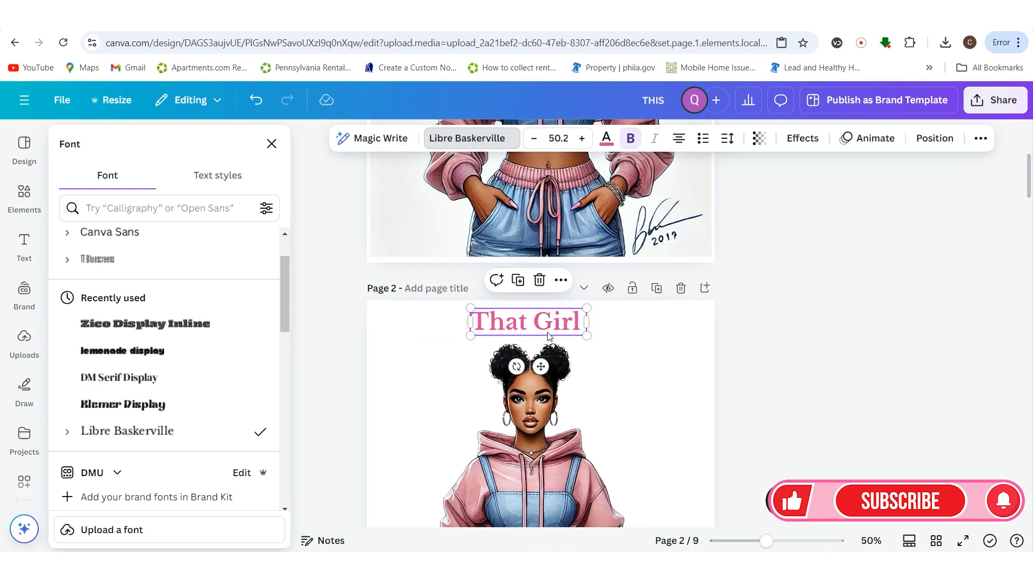
click(682, 144)
click(682, 144)
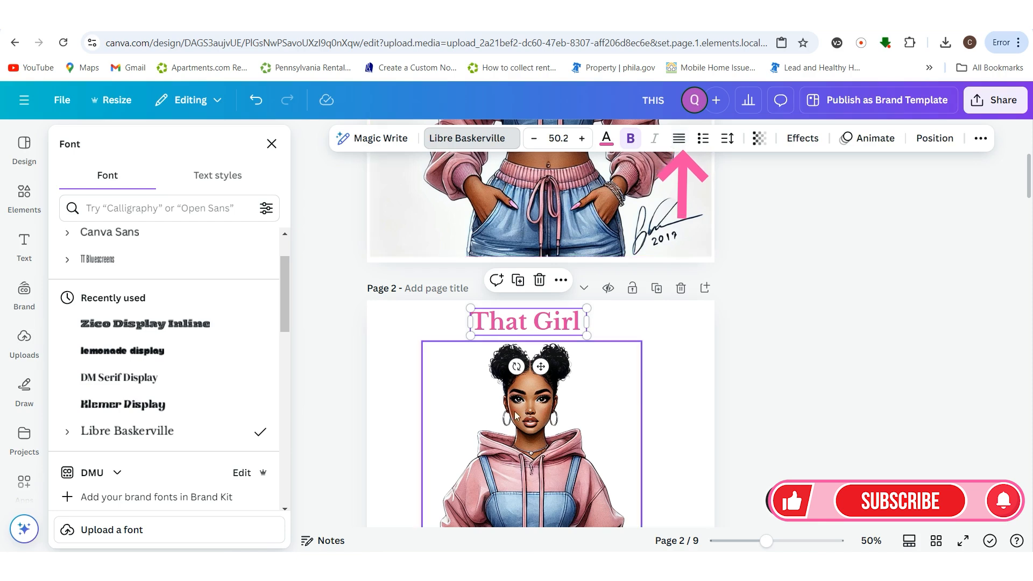
Try letter spacing 363 and line spacing 2.5 on the "That Girl" text with the words broken onto two lines
click(727, 141)
drag(679, 194, 716, 198)
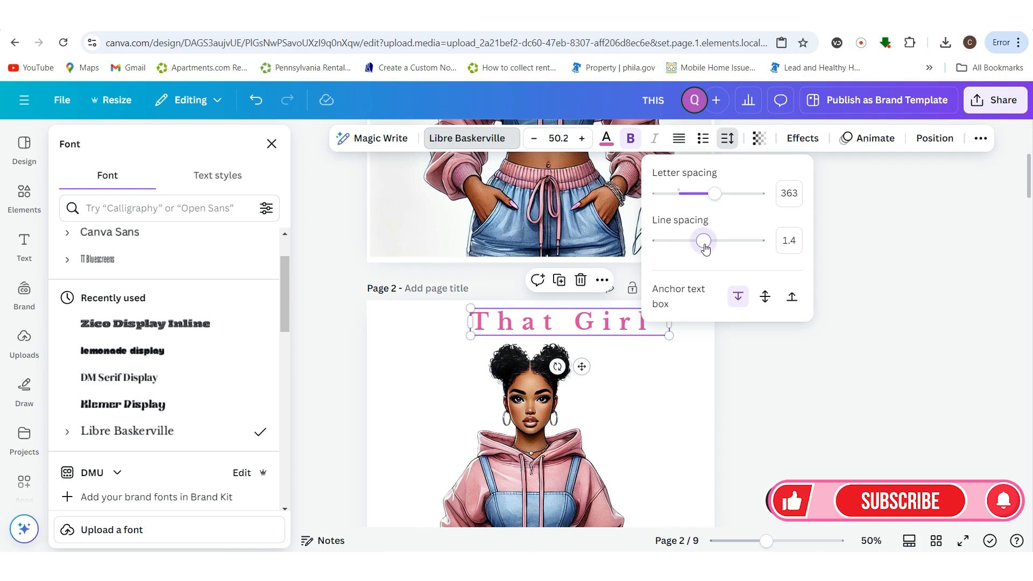
drag(703, 241, 694, 248)
click(586, 325)
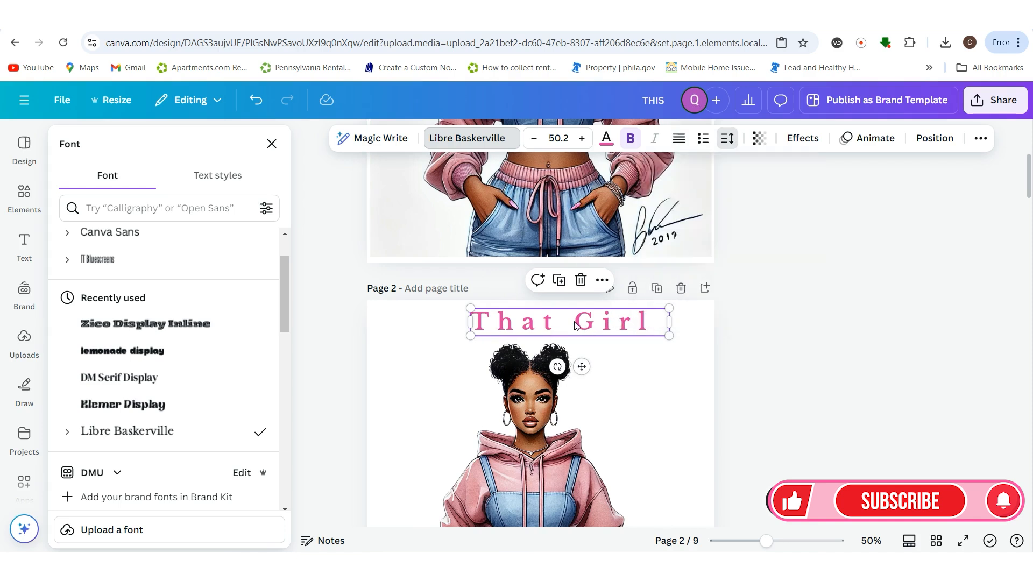
key(Return)
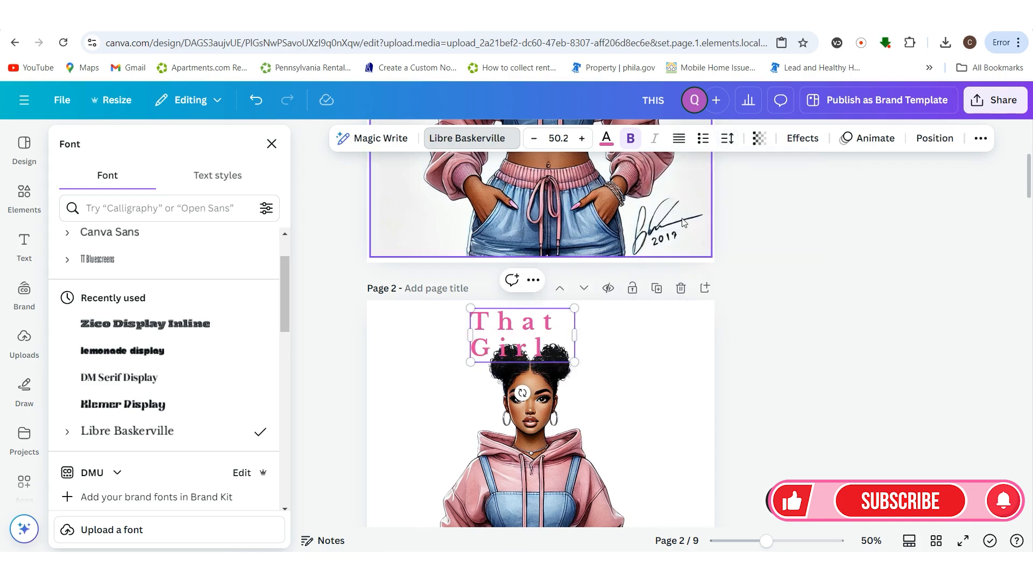
click(727, 139)
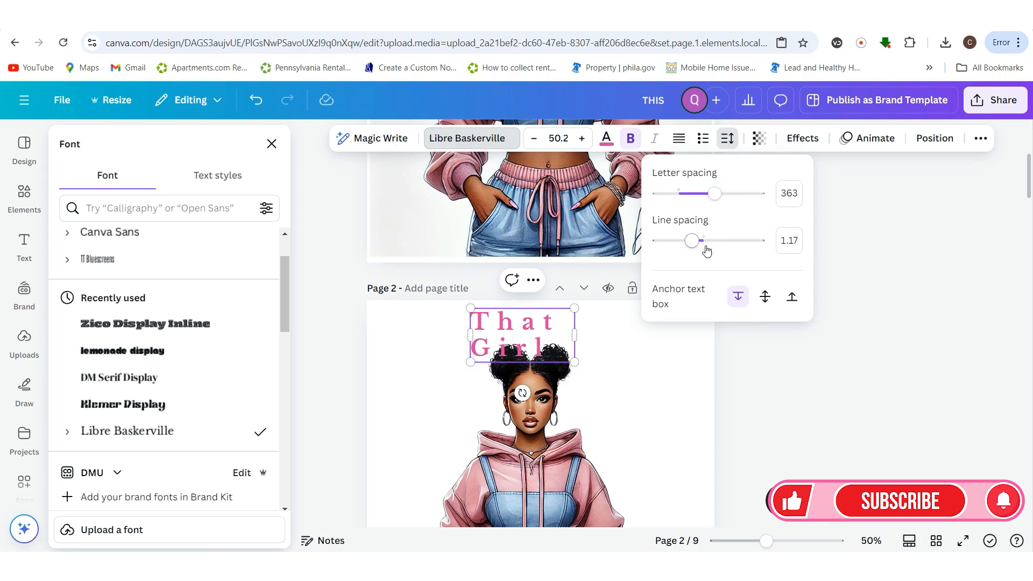
drag(694, 244, 759, 255)
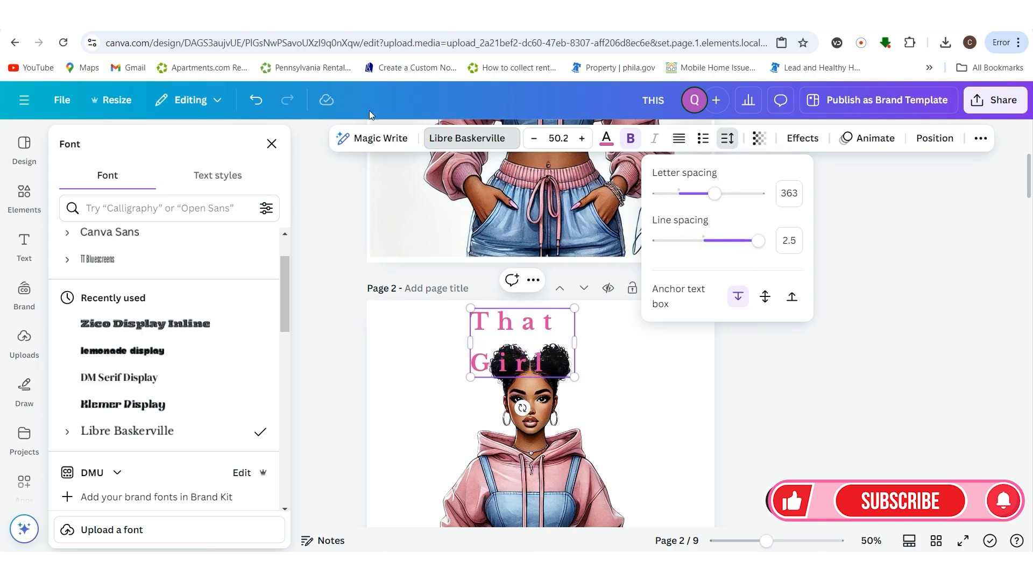
Undo the spacing, line-break and alignment changes on the "That Girl" text and try out its transparency setting
click(255, 105)
click(255, 103)
click(255, 102)
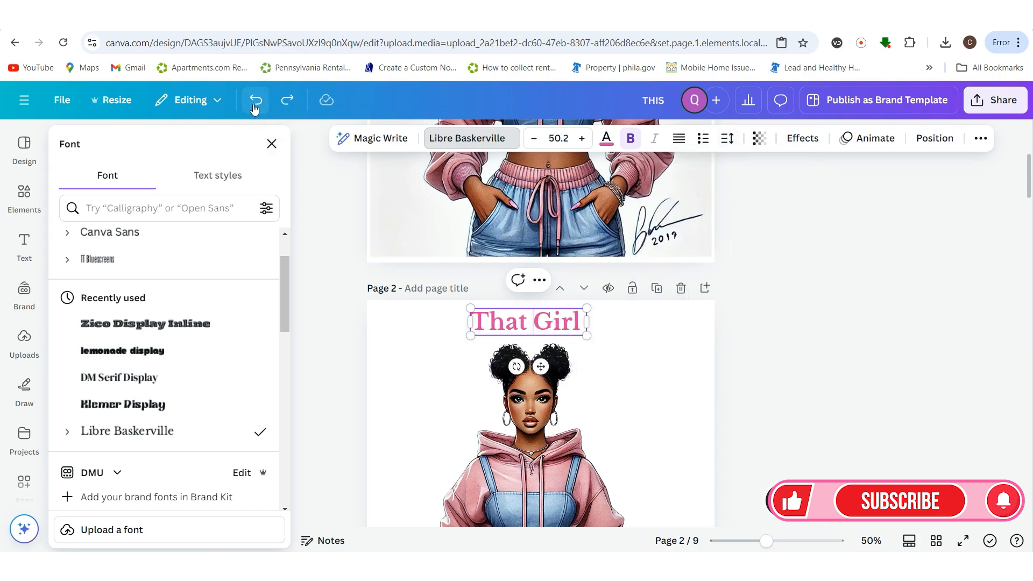
click(257, 107)
click(759, 139)
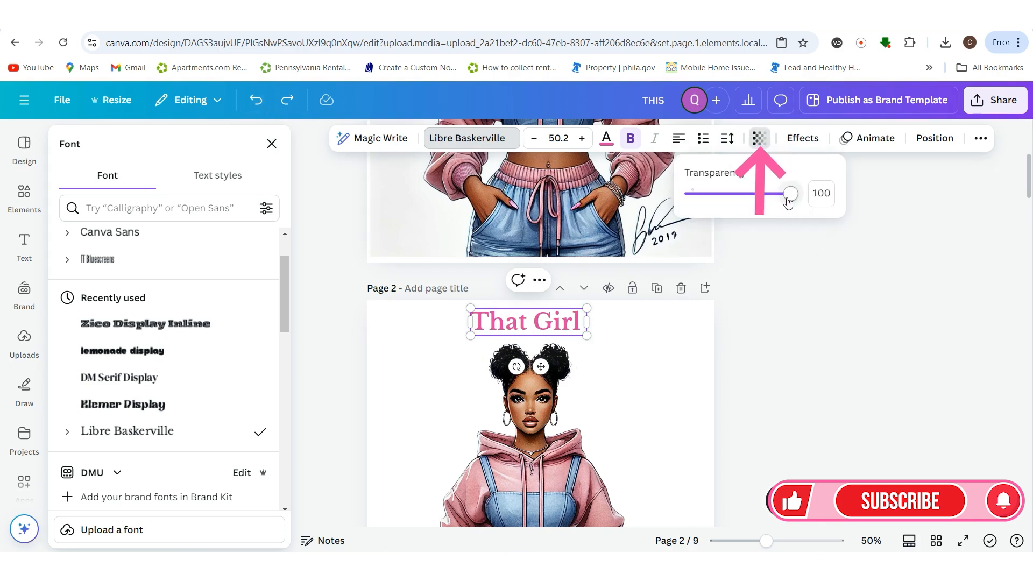
drag(789, 202, 800, 220)
Apply the Outline effect to the "That Girl" text and try purple and pink as the outline color
click(802, 138)
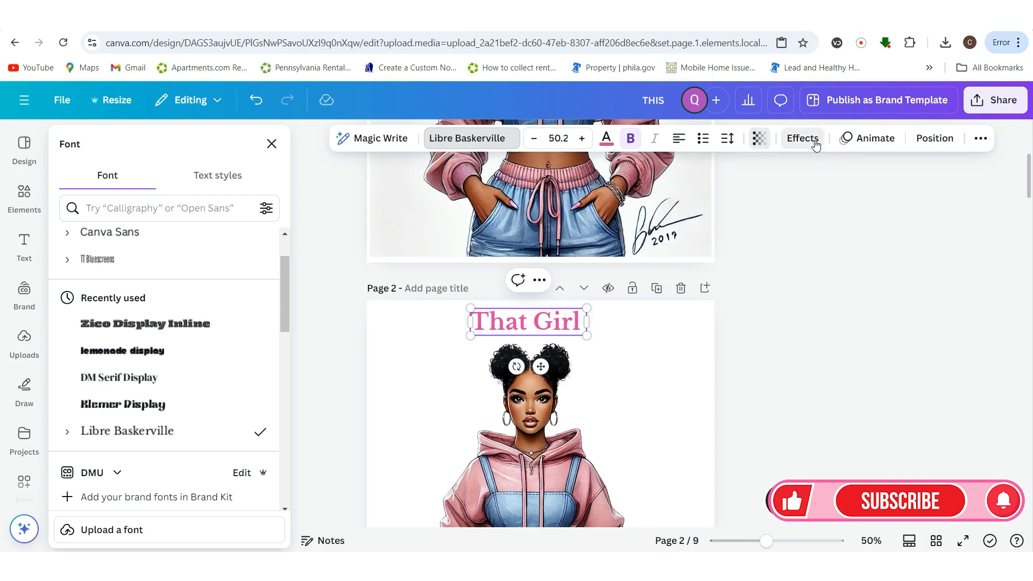
click(227, 291)
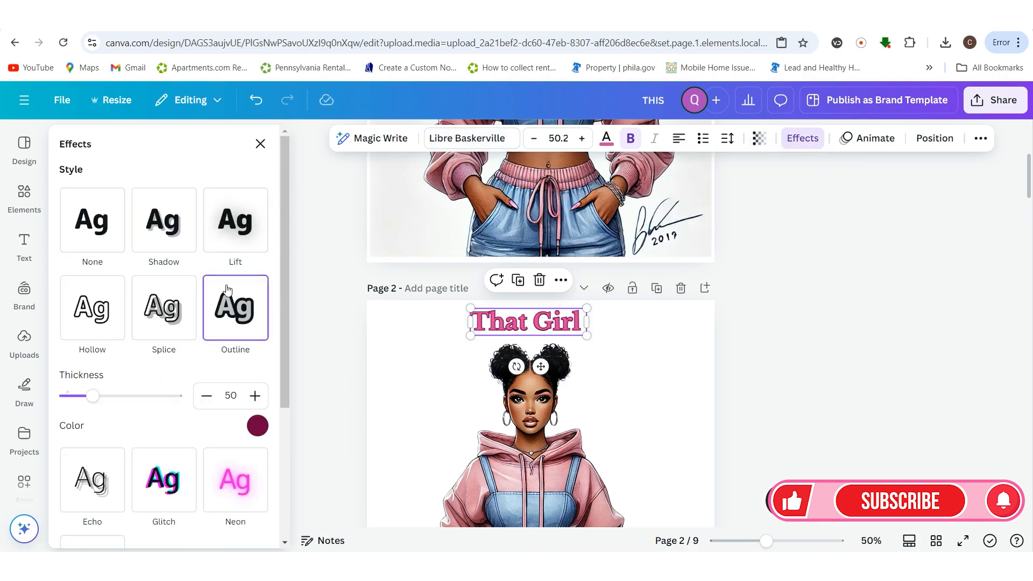
click(257, 426)
scroll(168, 380, down, 5)
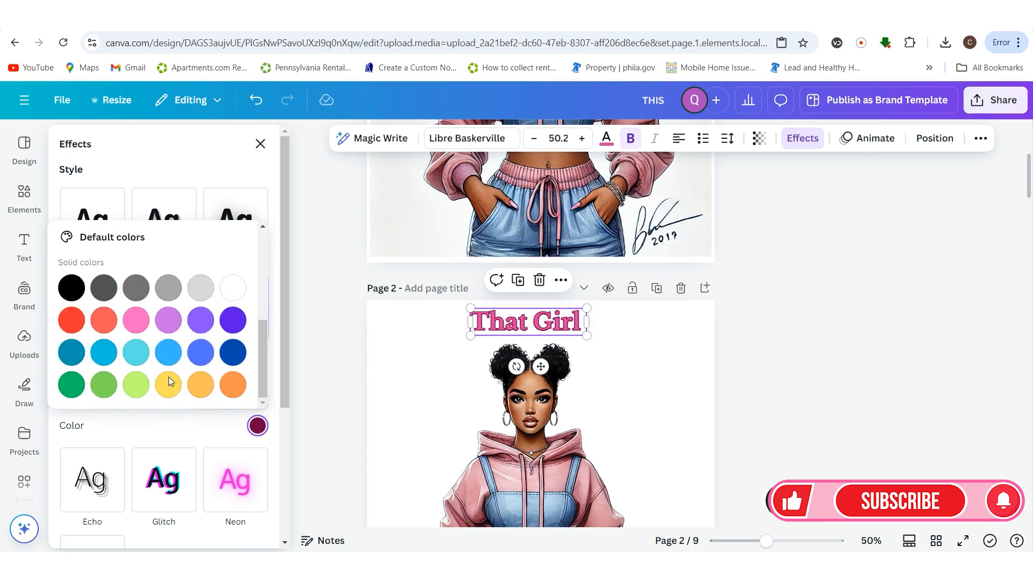
click(173, 328)
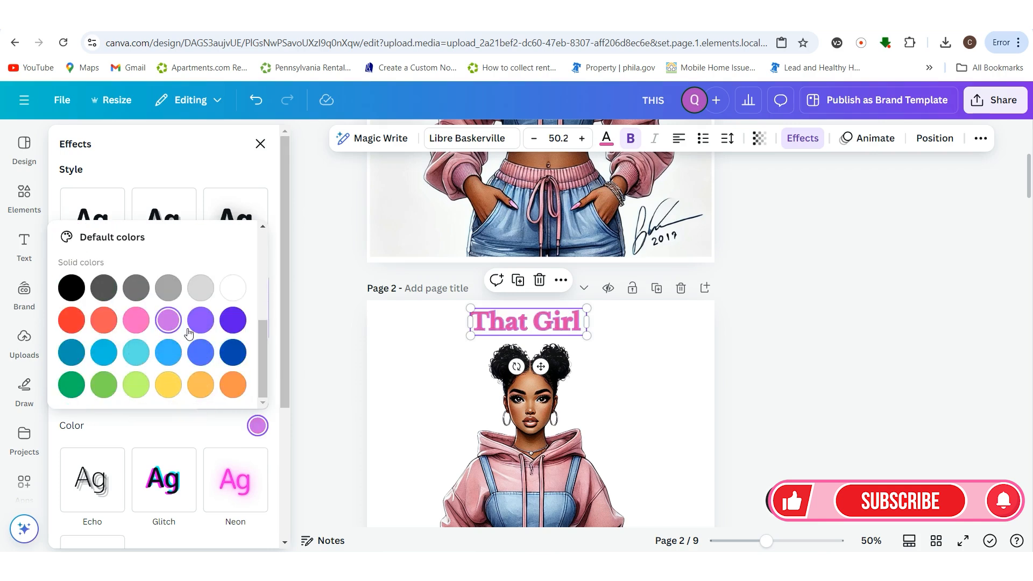
click(137, 323)
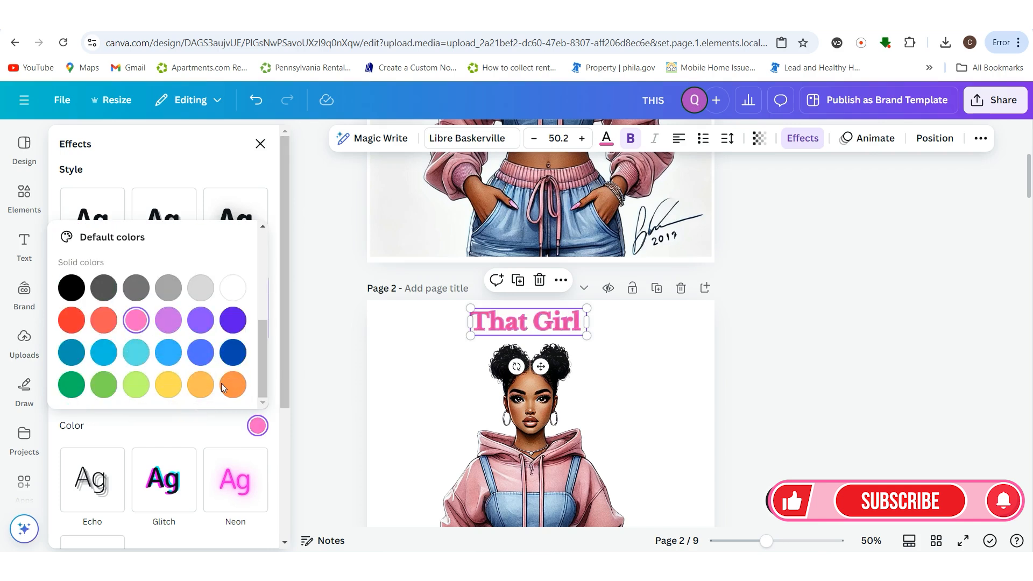
click(224, 422)
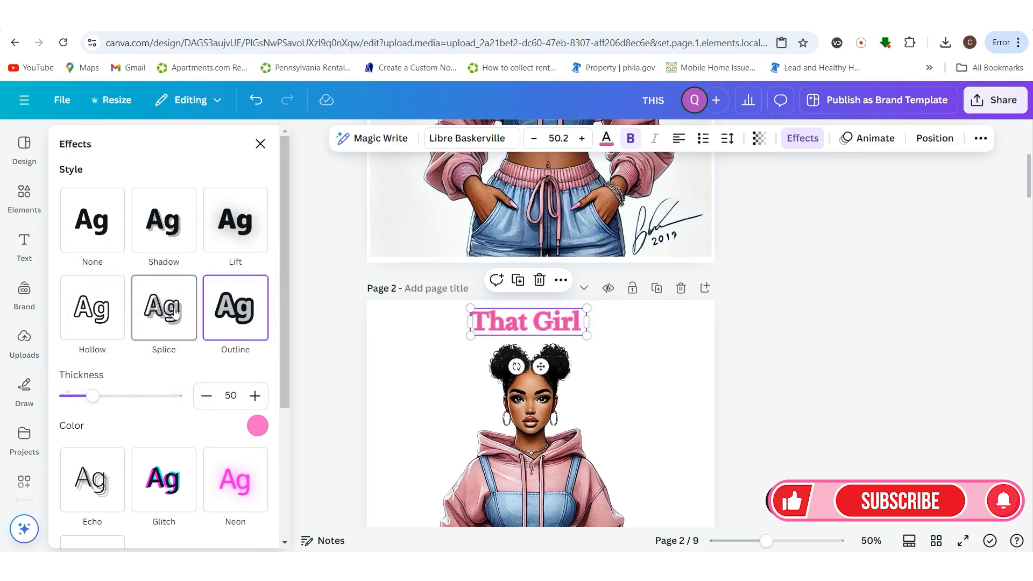
Try the Splice, Hollow, Lift and Shadow effects on the "That Girl" text
click(174, 311)
click(97, 313)
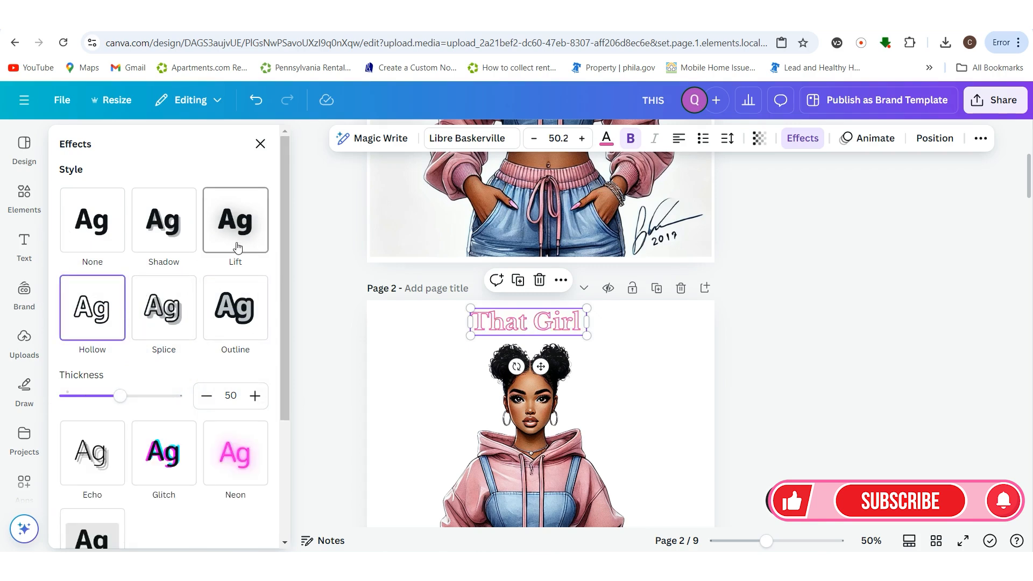
click(237, 248)
click(144, 250)
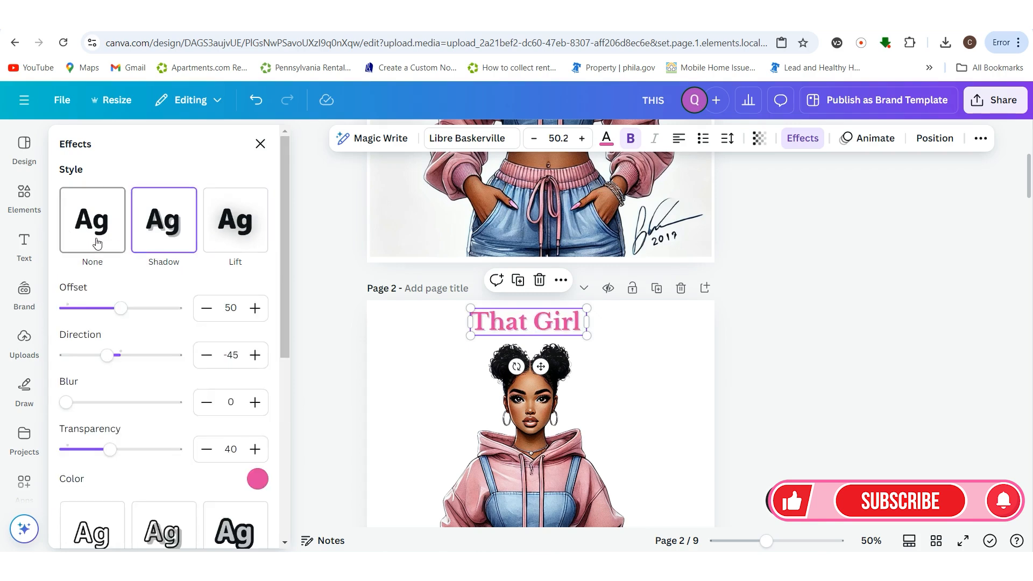
Apply the Outline effect at thickness 50 to the "That Girl" text, keeping its dark maroon outline color
click(242, 329)
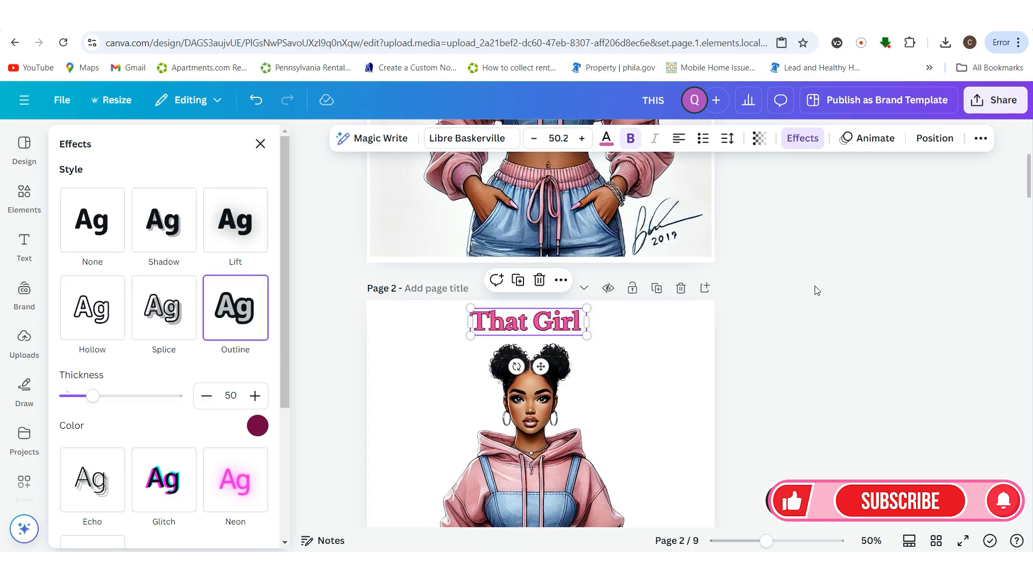
click(258, 426)
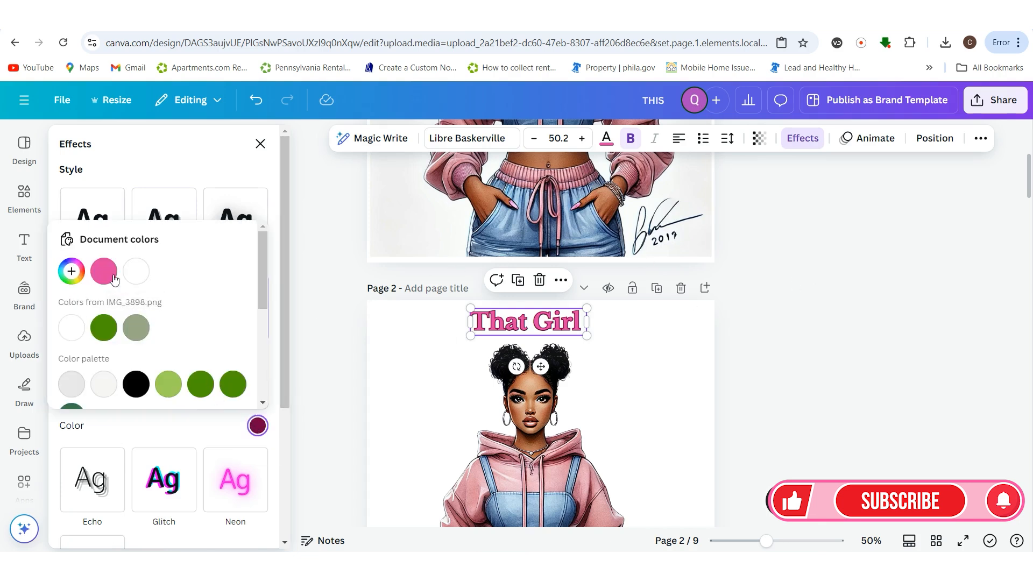
scroll(201, 363, down, 4)
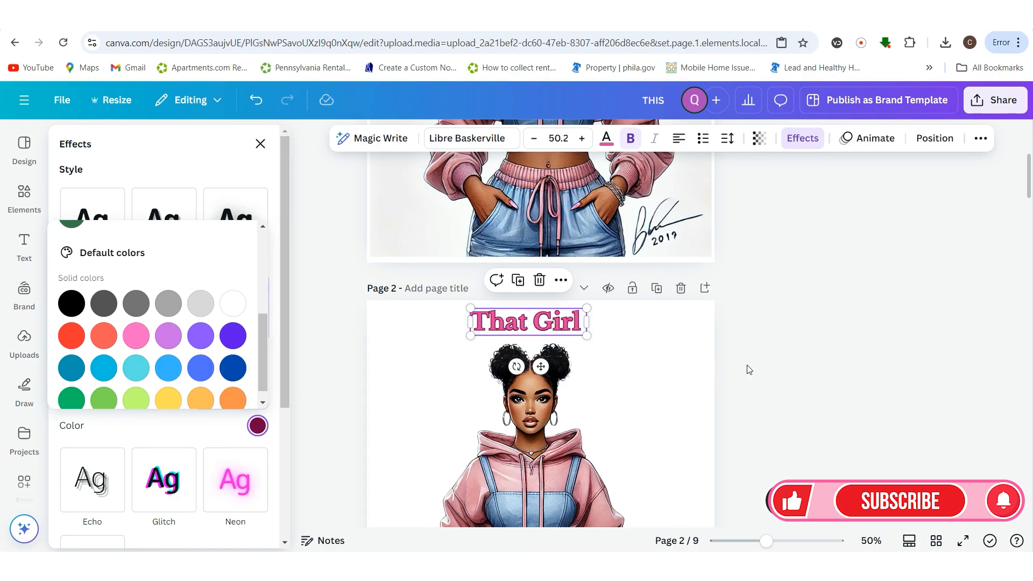
click(802, 383)
click(802, 382)
Try uppercase, underline and strikethrough on the "That Girl" text, reverting each one
click(554, 325)
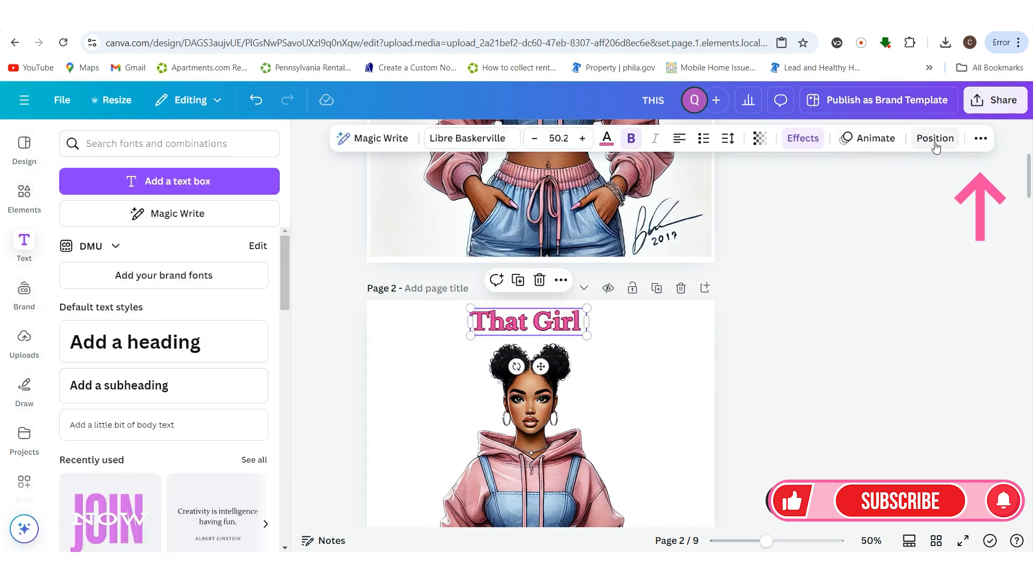
click(980, 139)
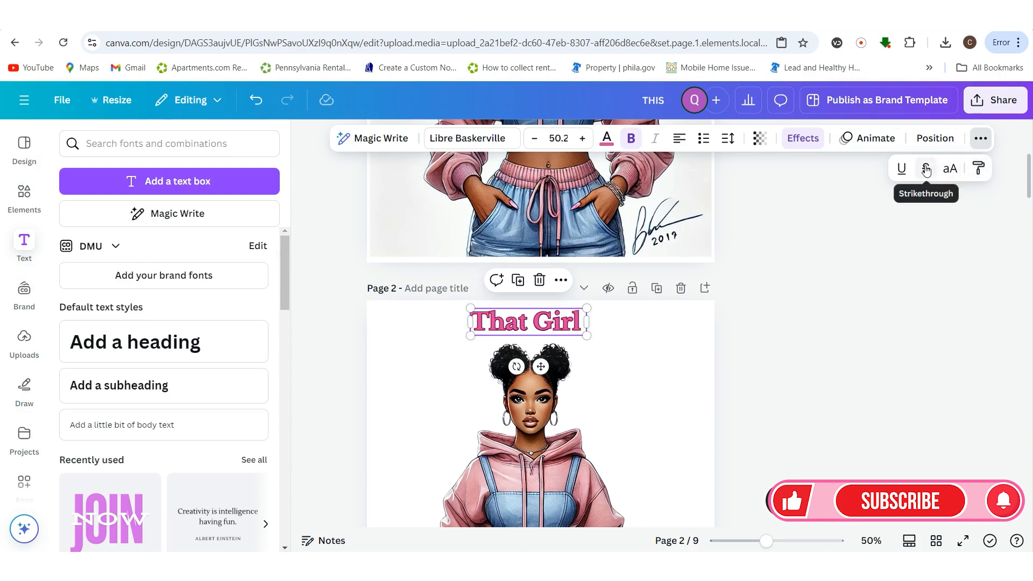
click(949, 170)
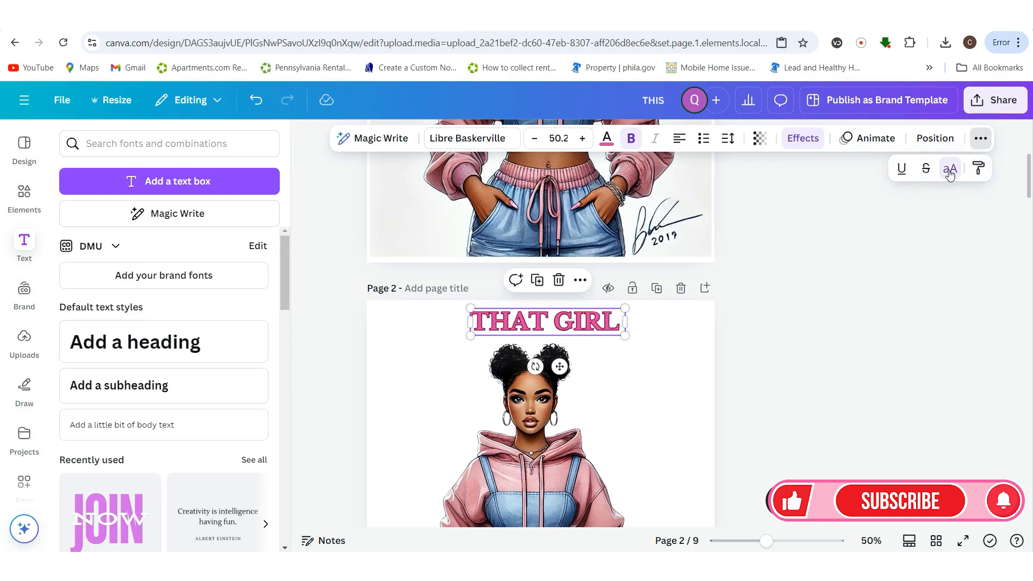
click(950, 170)
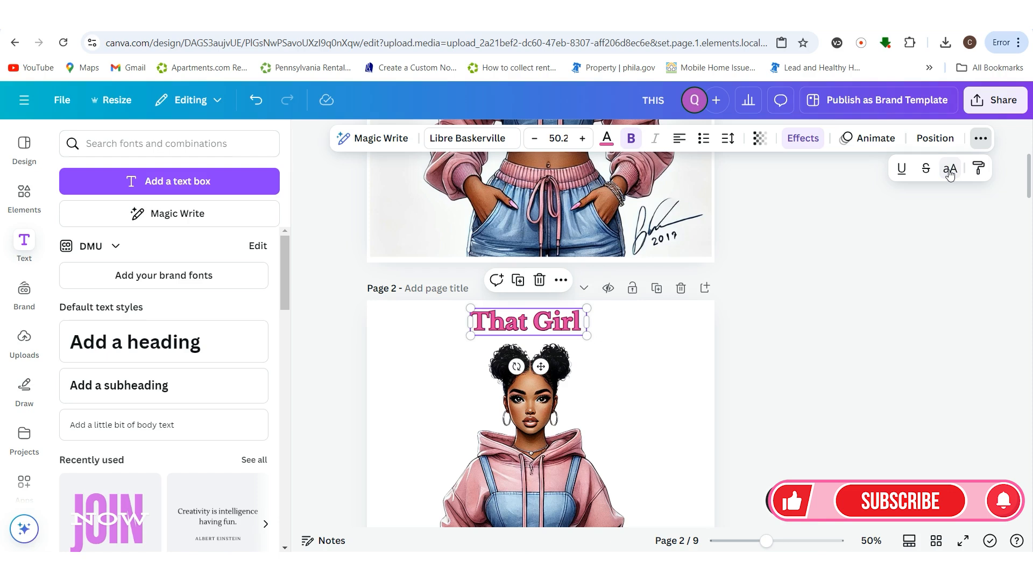
click(903, 169)
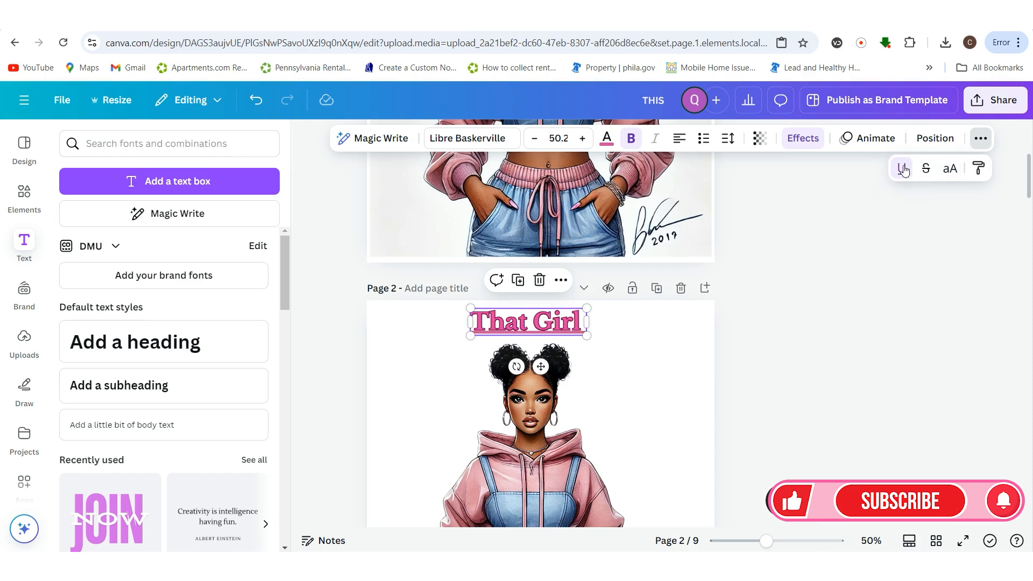
click(902, 169)
click(926, 170)
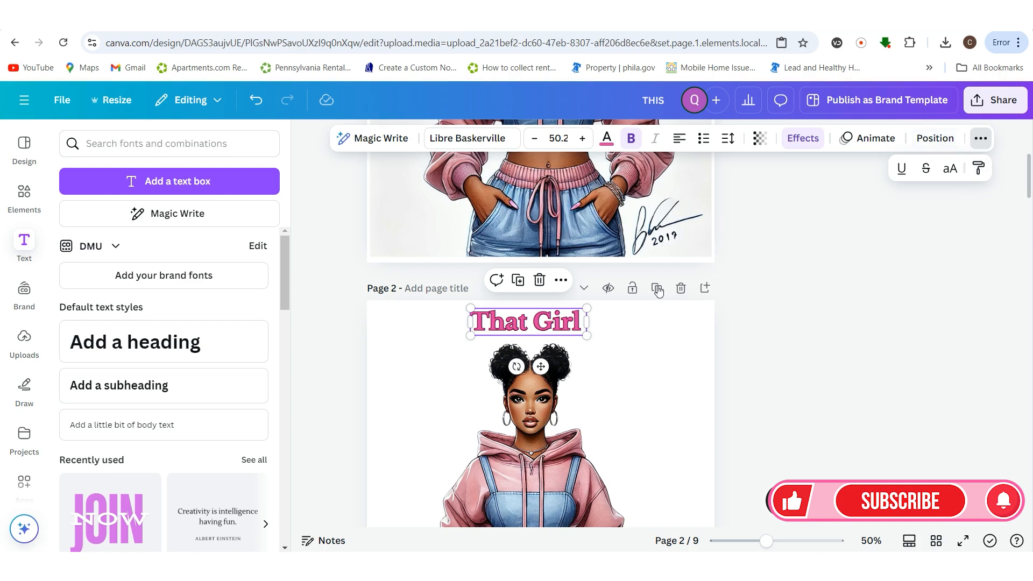
Move the "That Girl" text down over the chest of the figure on page 2
drag(574, 325, 588, 511)
scroll(588, 433, down, 1)
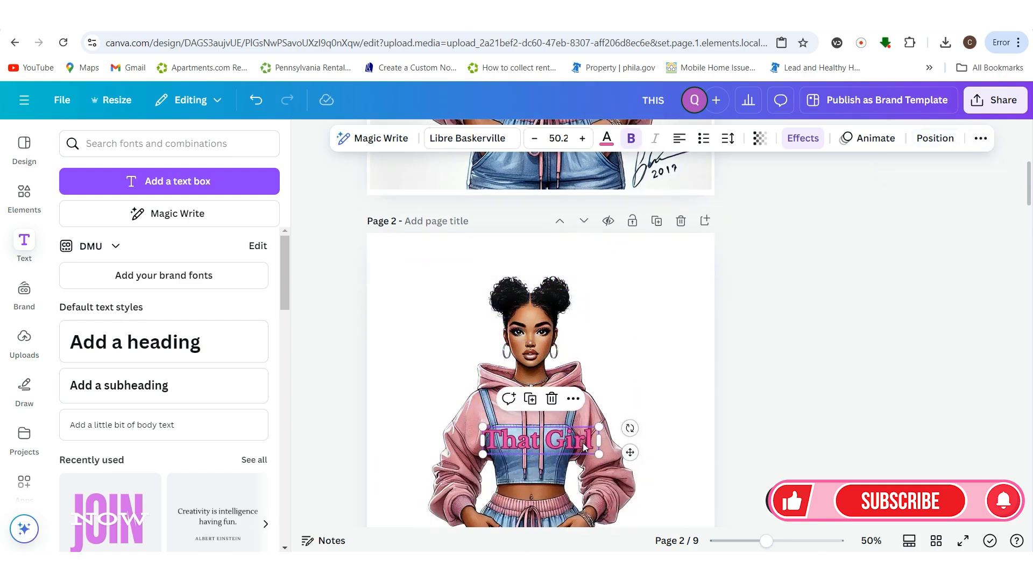
drag(584, 446, 578, 433)
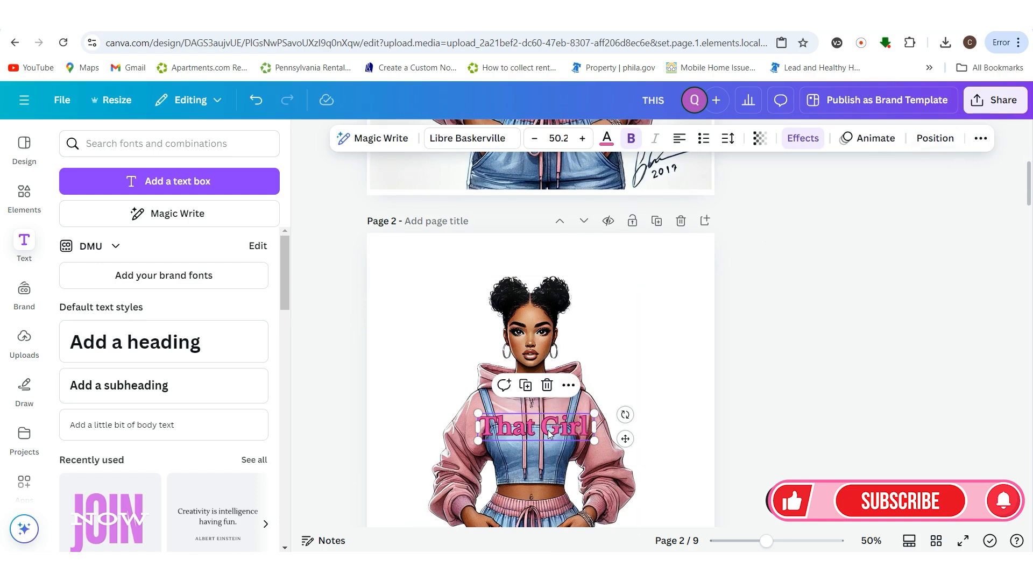
Send the "That Girl" text to the back behind the figure, and undo that layering change
click(939, 141)
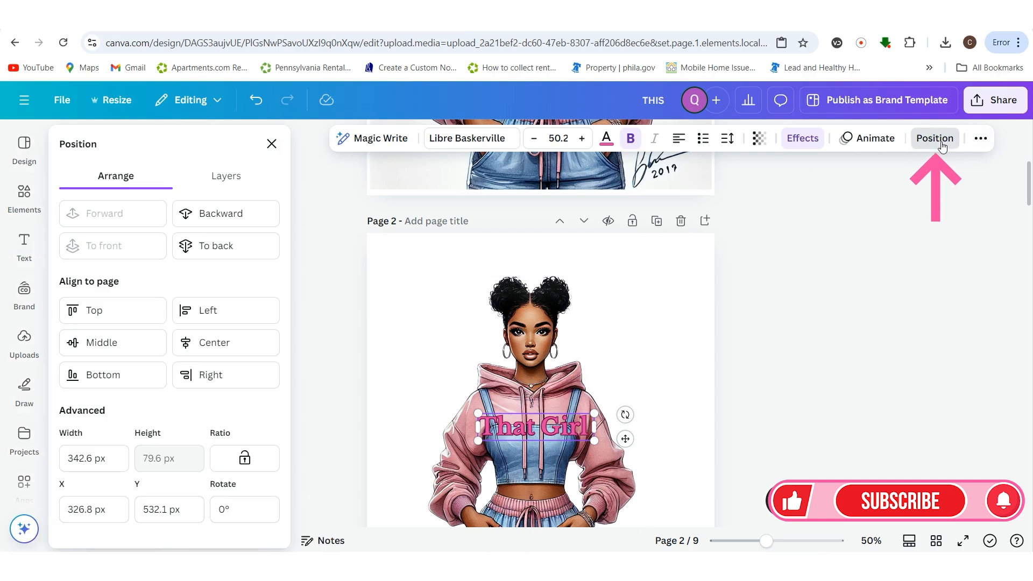
click(241, 249)
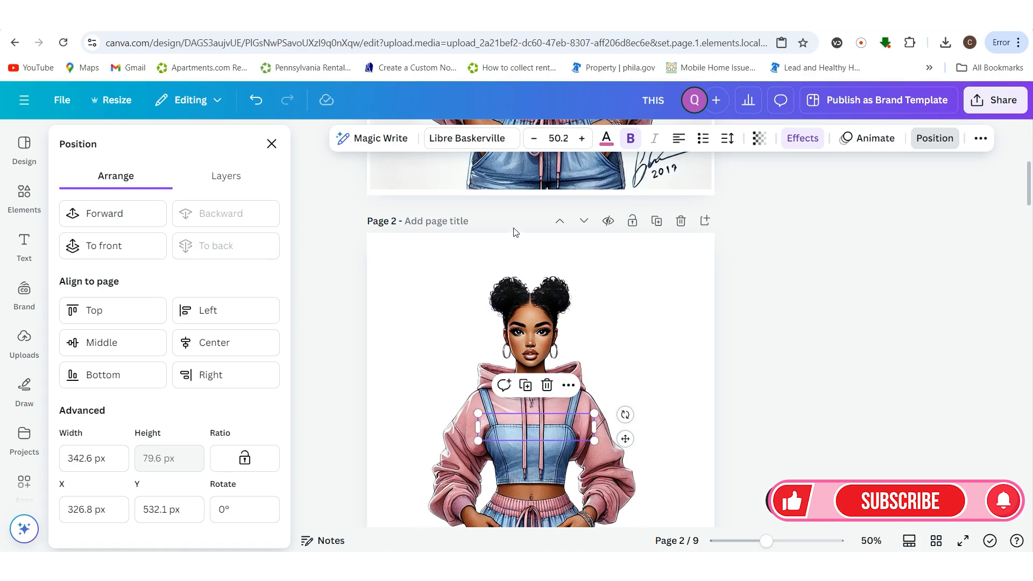
click(255, 100)
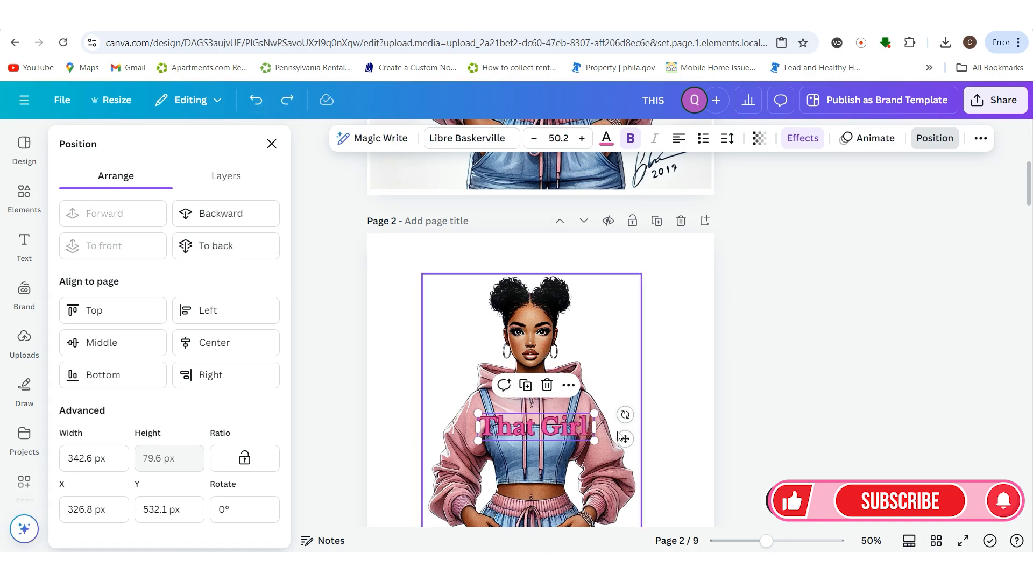
Move the "That Girl" text back above the figure's hair on page 2
drag(621, 415, 620, 263)
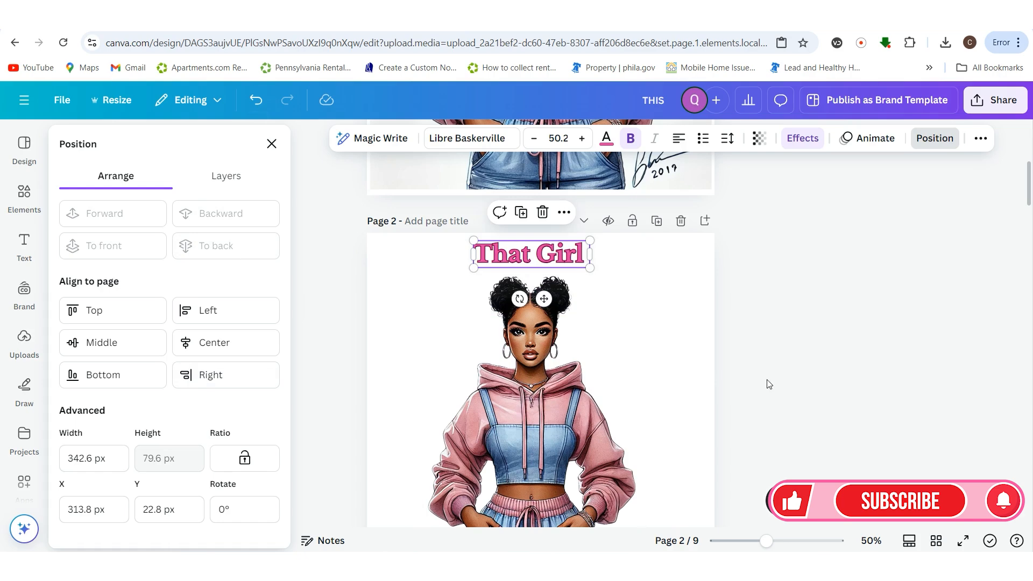
click(743, 373)
drag(536, 253, 536, 258)
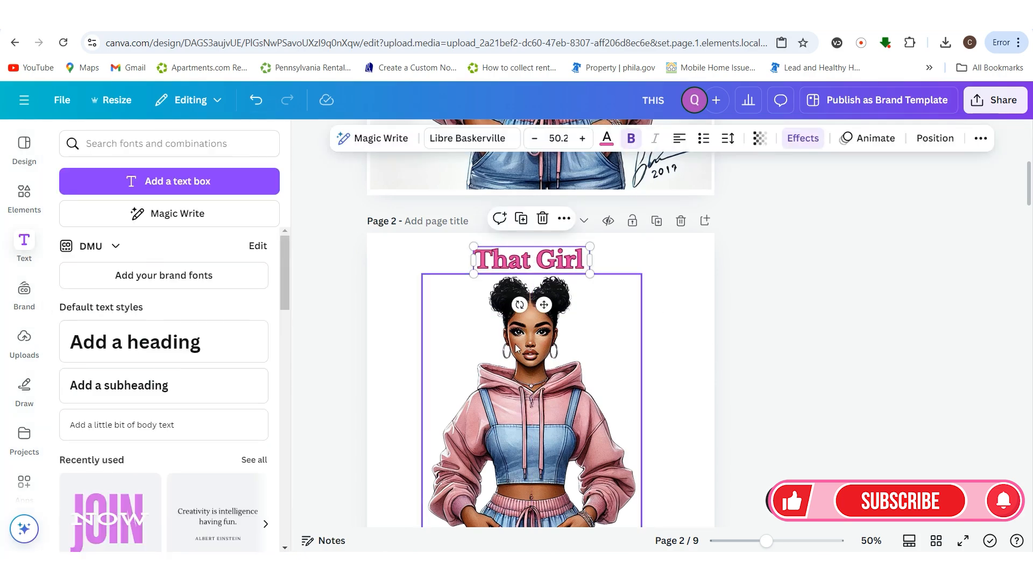
Lock only the position of the figure image on page 2 and test the lock by trying to move it
click(516, 348)
click(564, 245)
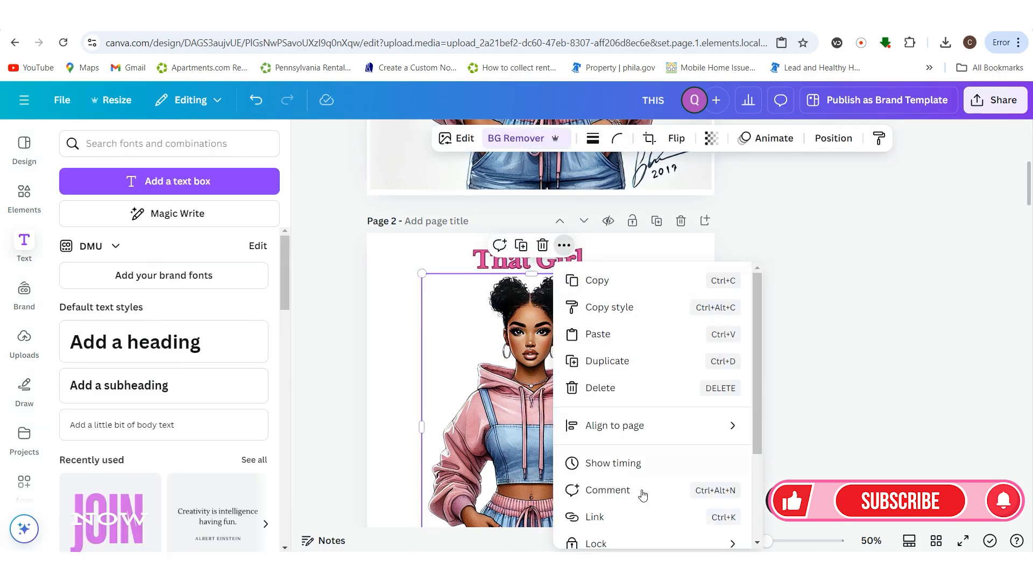
mouse_move(682, 549)
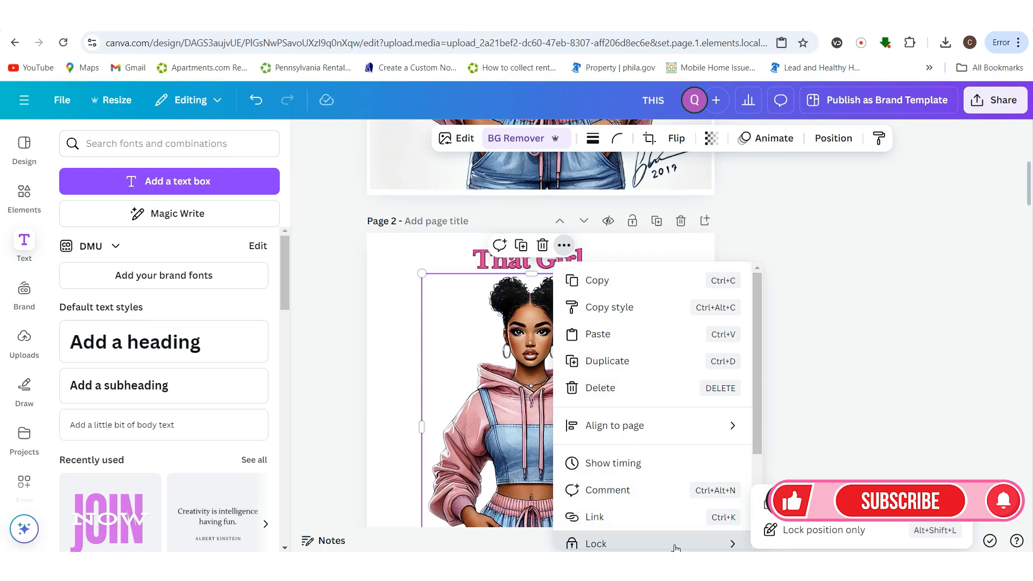
click(777, 530)
scroll(775, 426, down, 3)
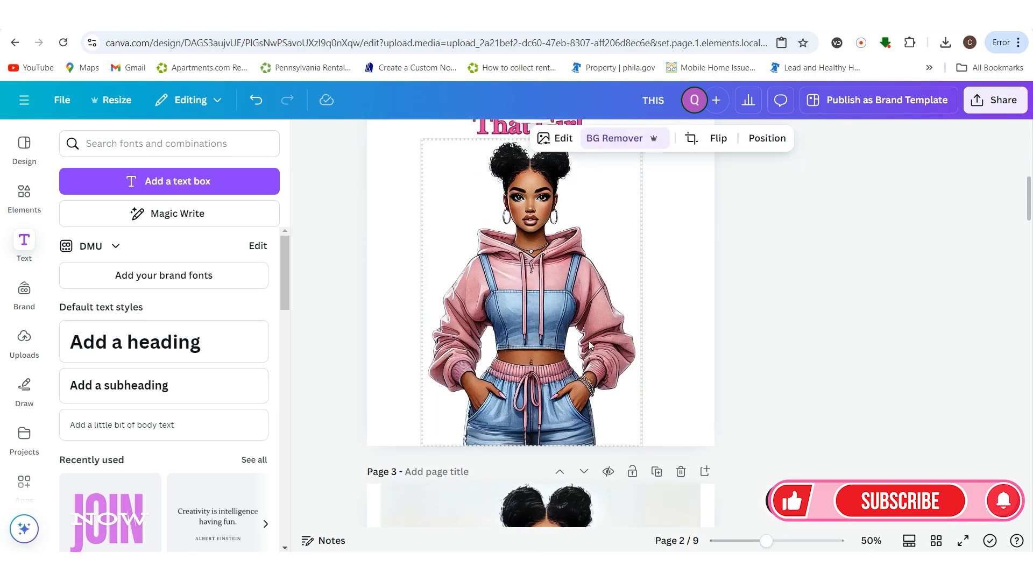
drag(489, 239, 519, 309)
scroll(530, 366, up, 1)
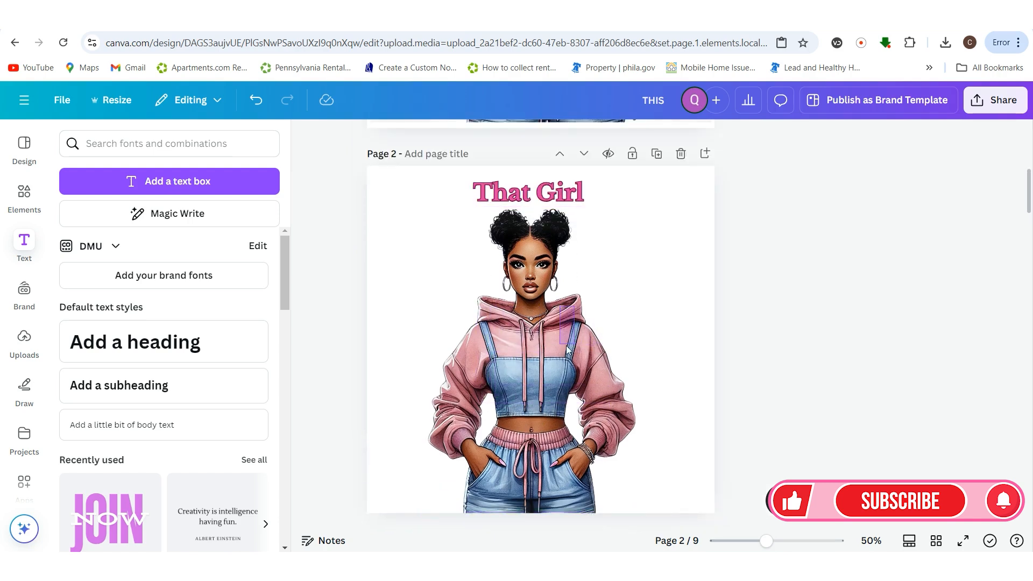
Test the position lock on the figure image on page 2 by trying to move it, and unlock it
scroll(559, 377, up, 1)
scroll(563, 357, down, 1)
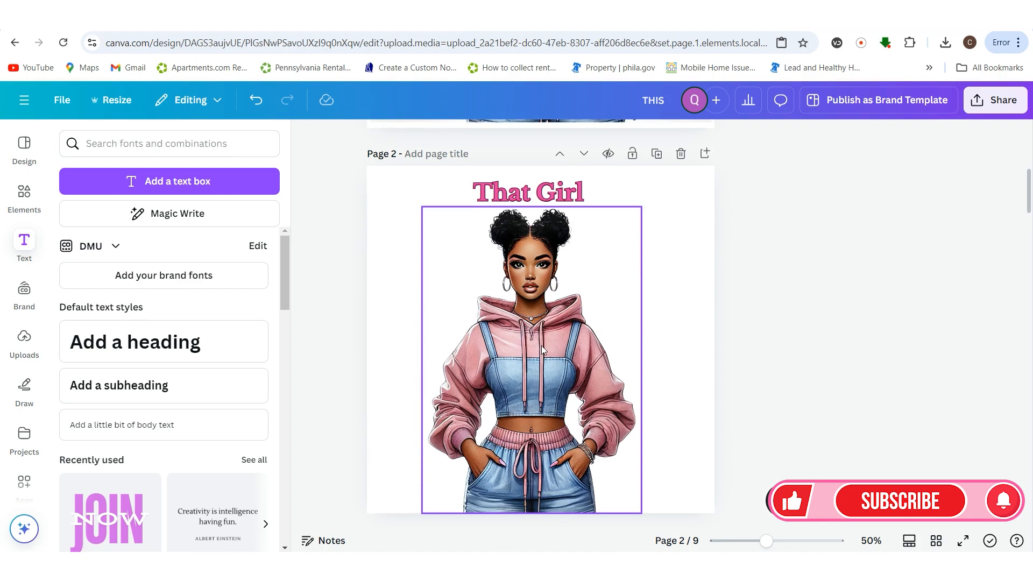
drag(513, 337, 624, 407)
click(544, 329)
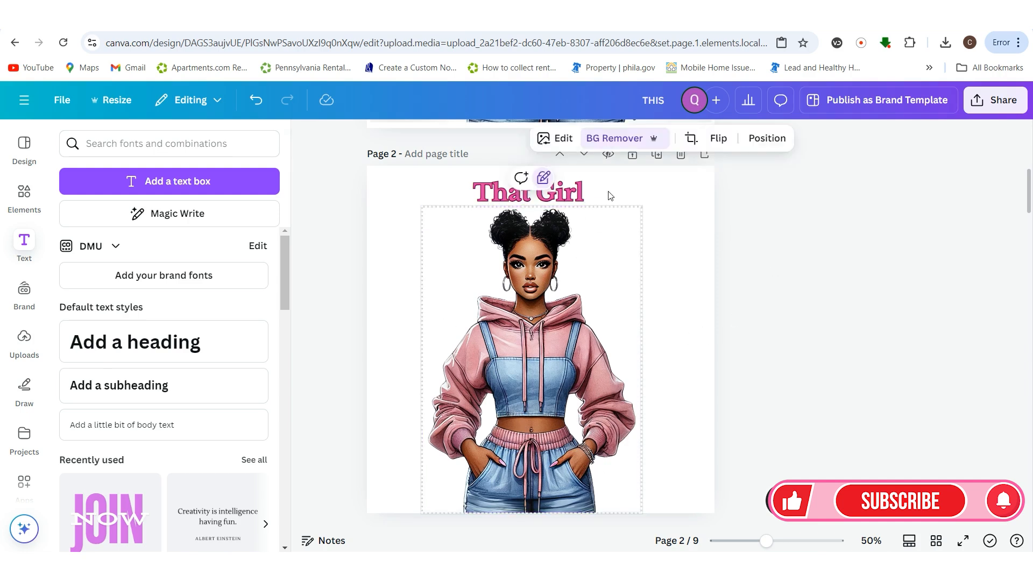
click(543, 178)
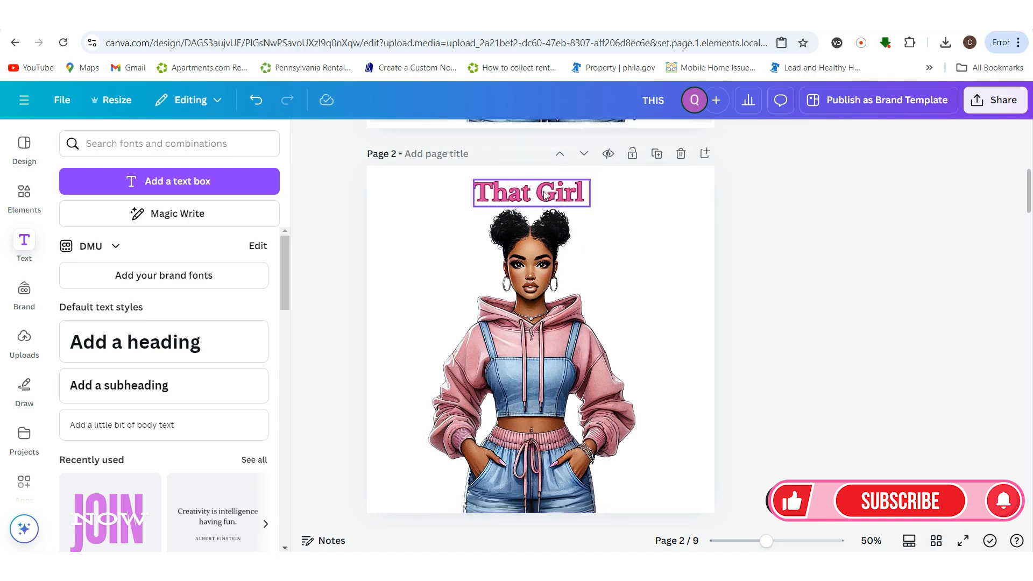
click(543, 178)
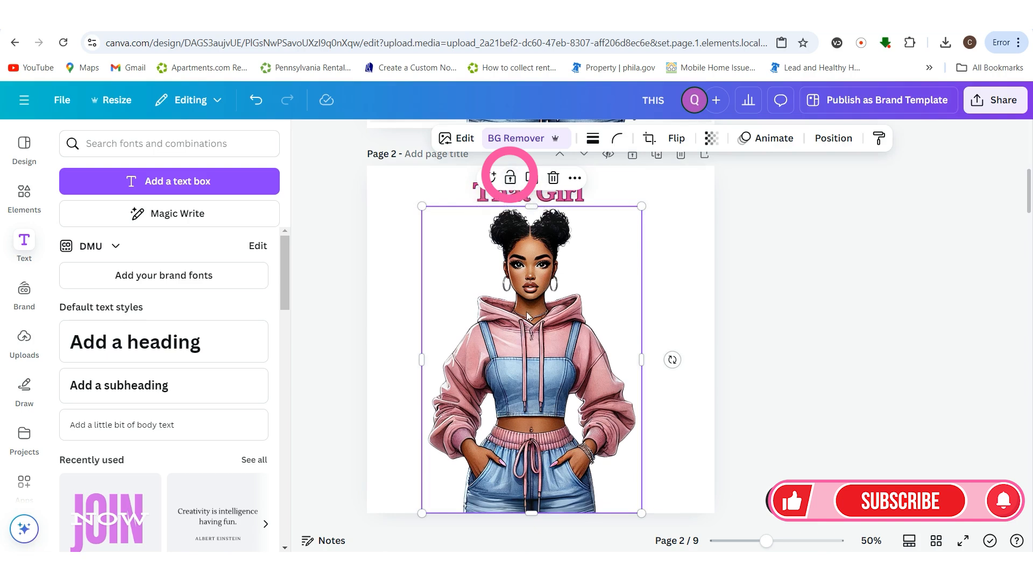
Move the figure image so it is horizontally centred on page 2
drag(525, 315, 533, 314)
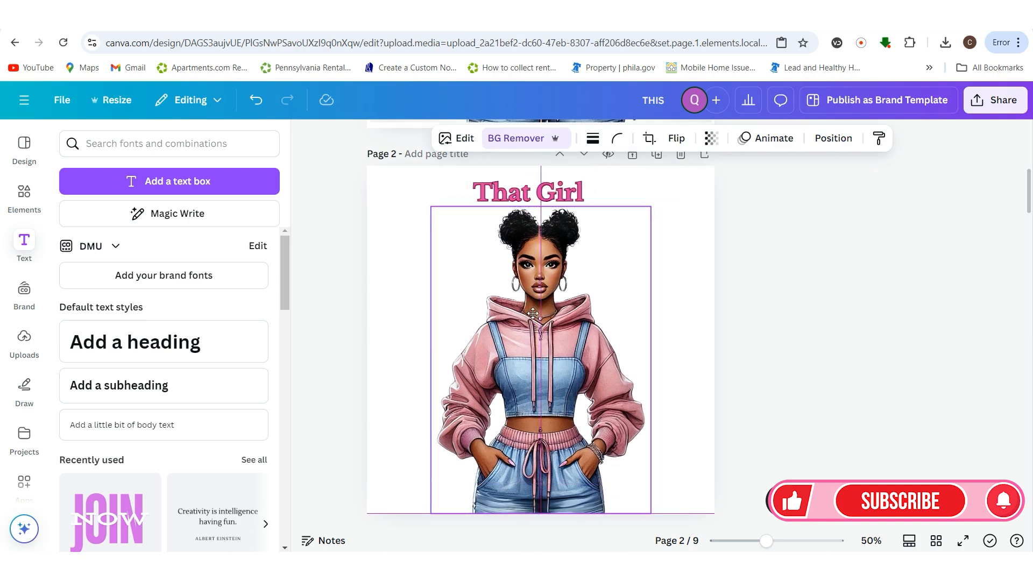
drag(533, 313, 532, 314)
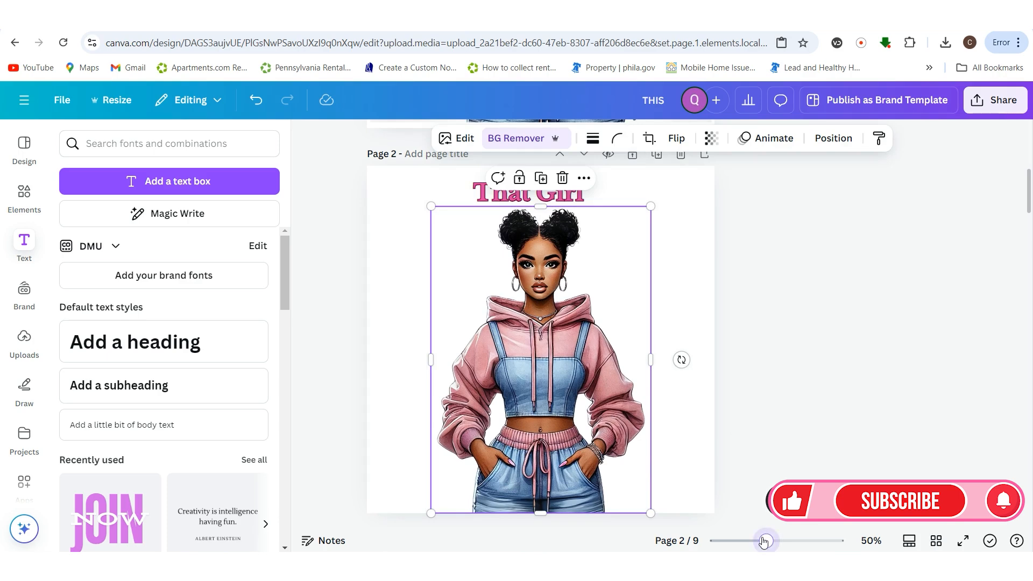
drag(764, 540, 773, 541)
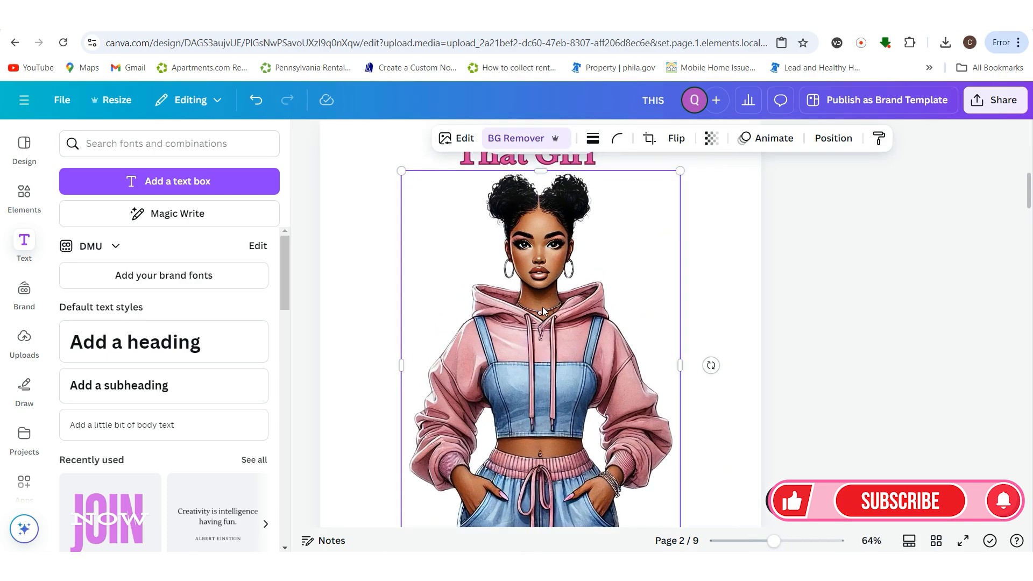
mouse_move(592, 297)
mouse_down()
mouse_move(554, 298)
mouse_move(632, 300)
mouse_move(590, 298)
mouse_up()
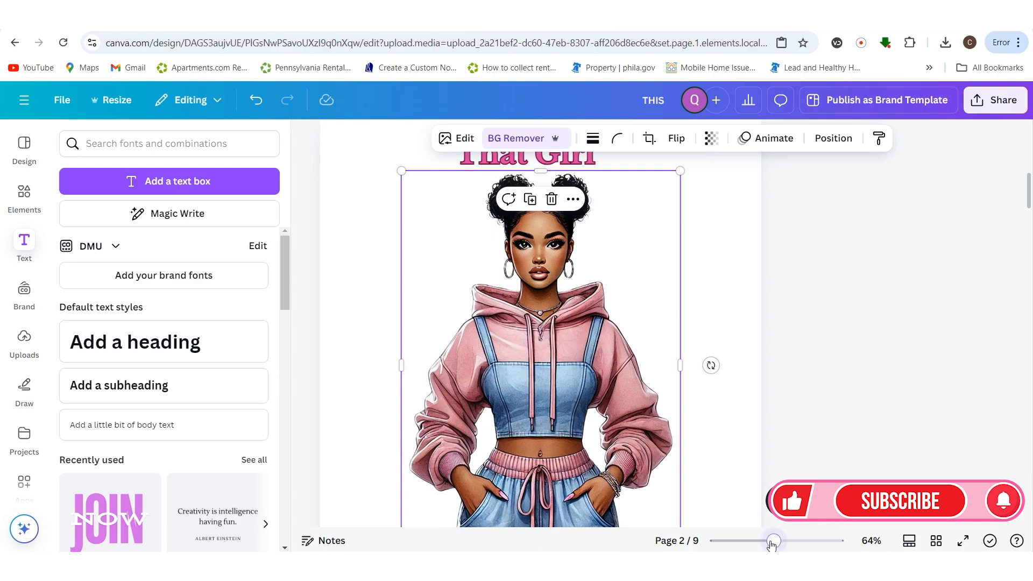
drag(772, 541, 762, 540)
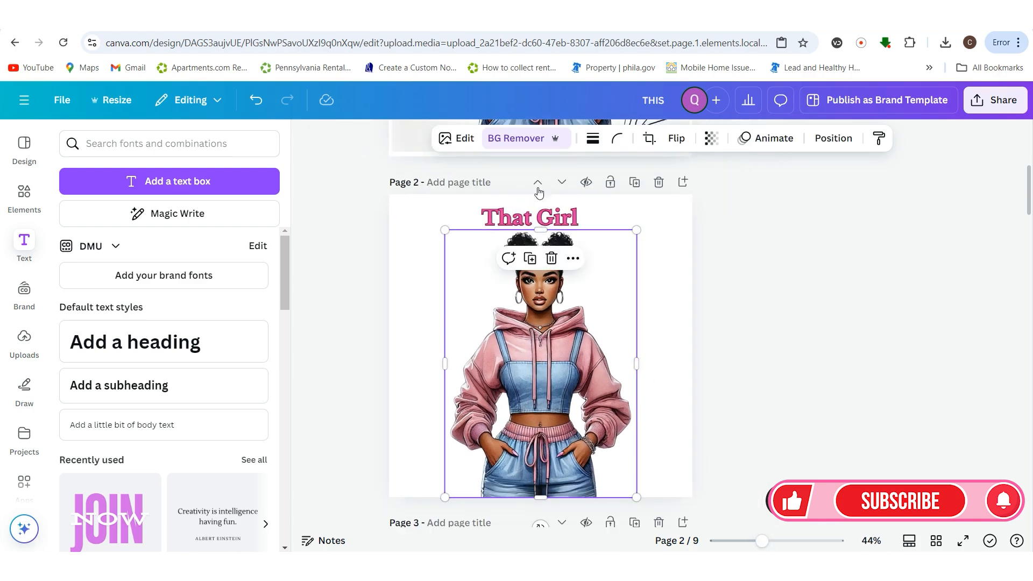
Show both the margins and the print bleed on the design's pages
click(49, 108)
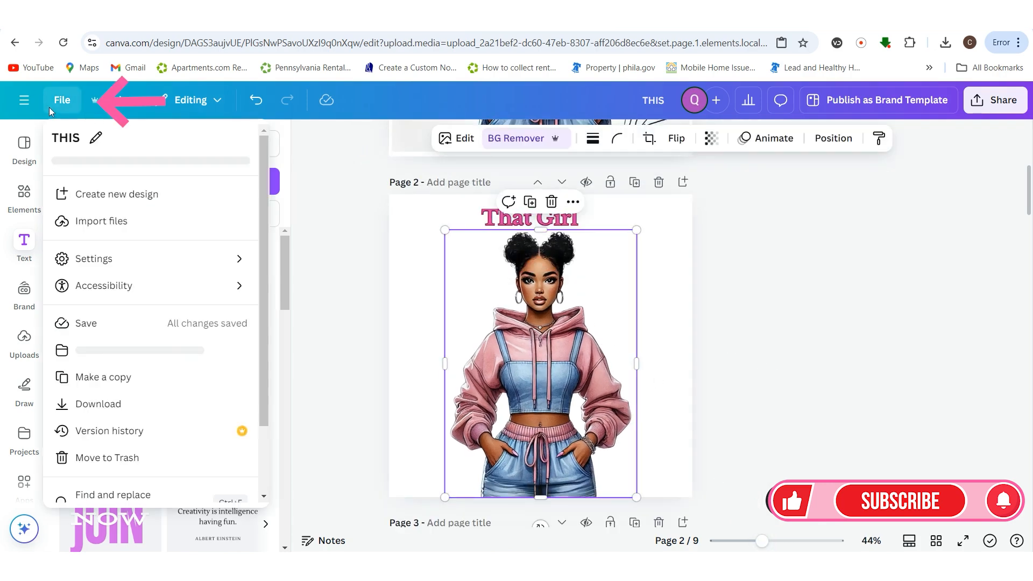
click(154, 257)
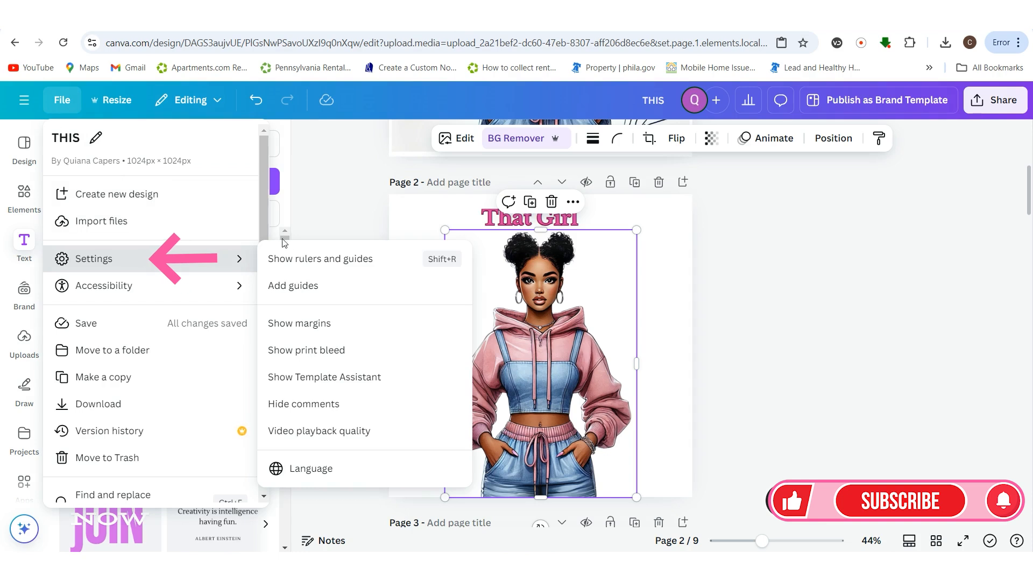
click(329, 329)
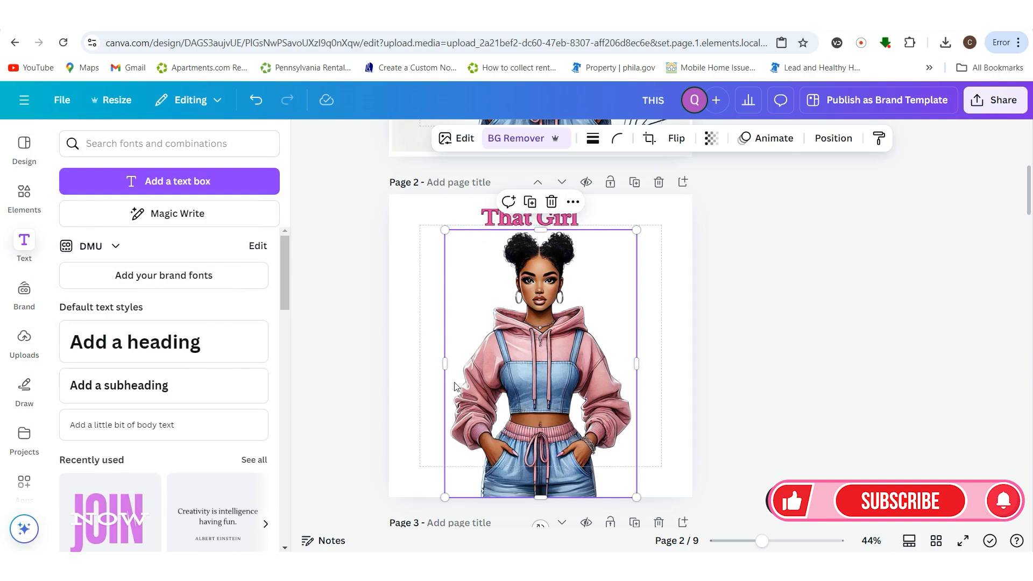
click(58, 102)
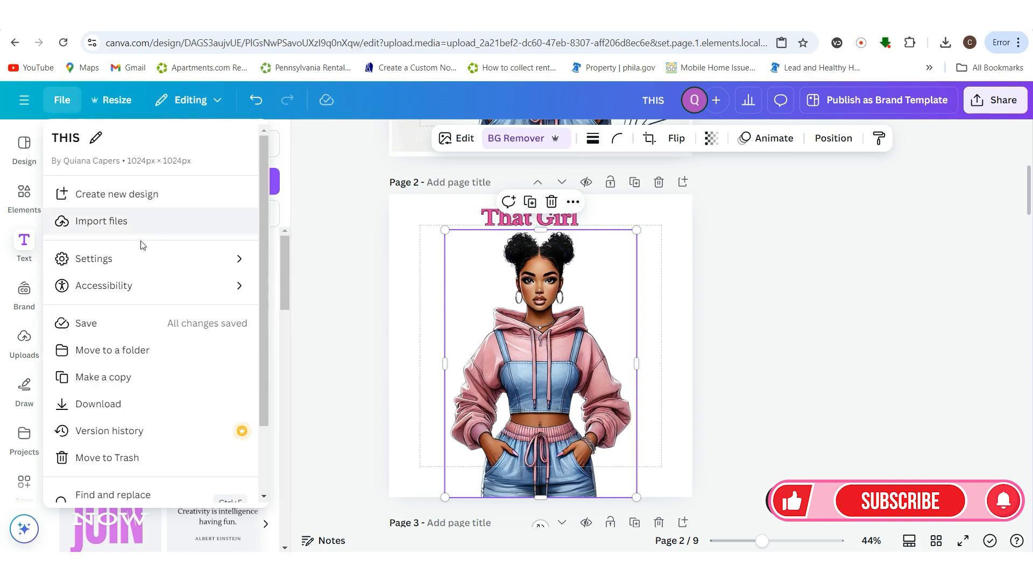
mouse_move(161, 260)
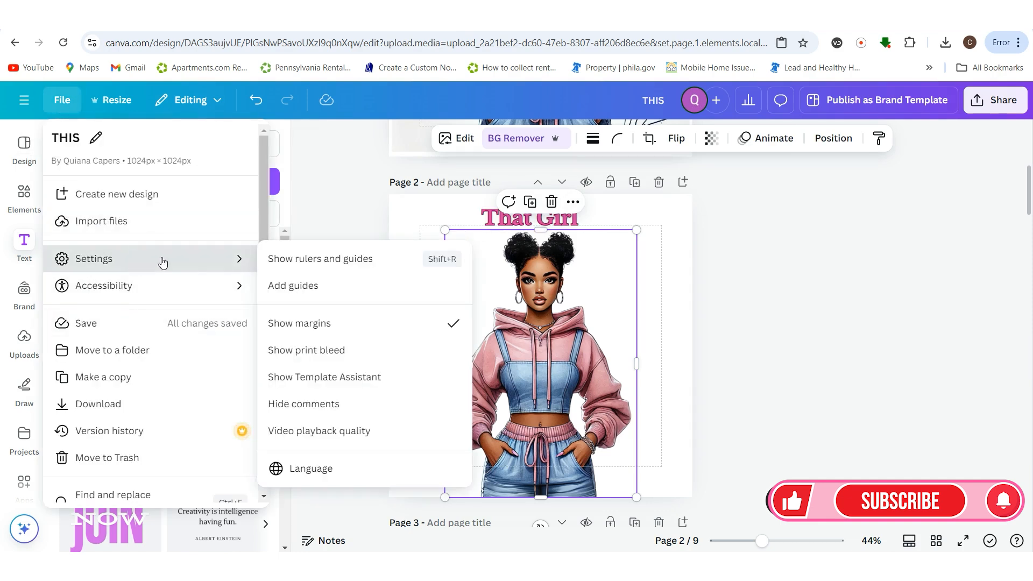
click(319, 349)
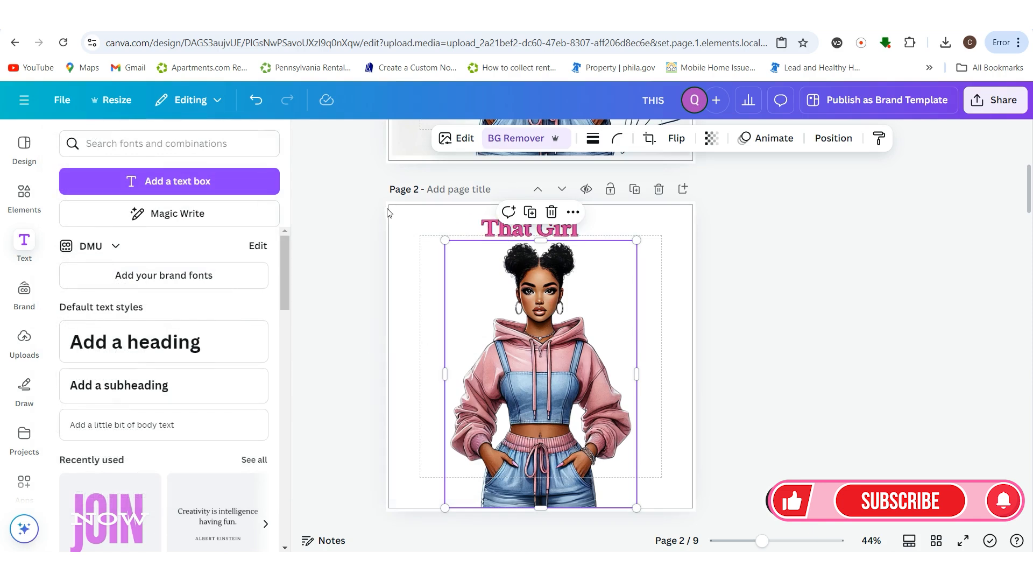
click(392, 487)
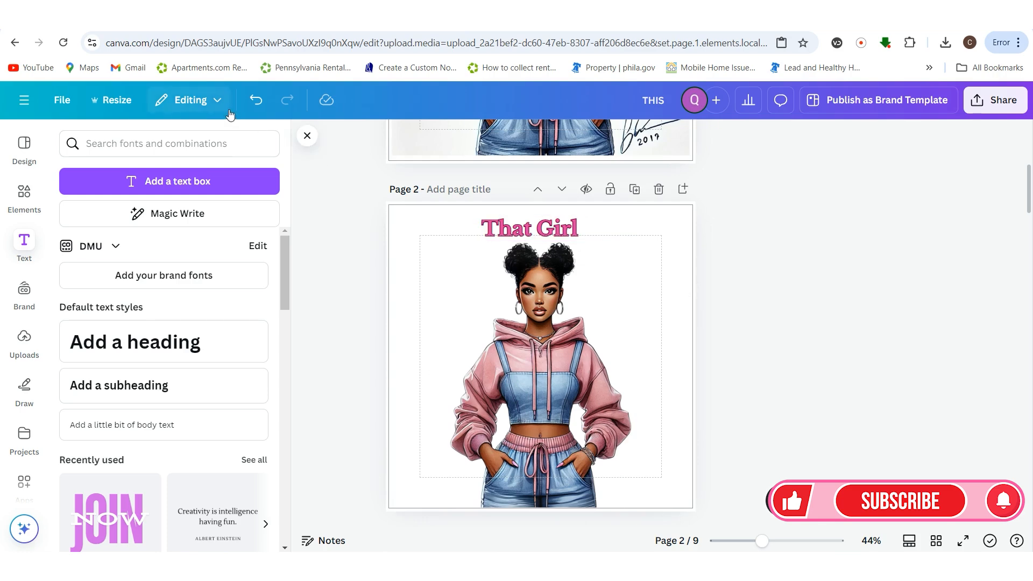
Turn off the margins and the print bleed display again
click(62, 102)
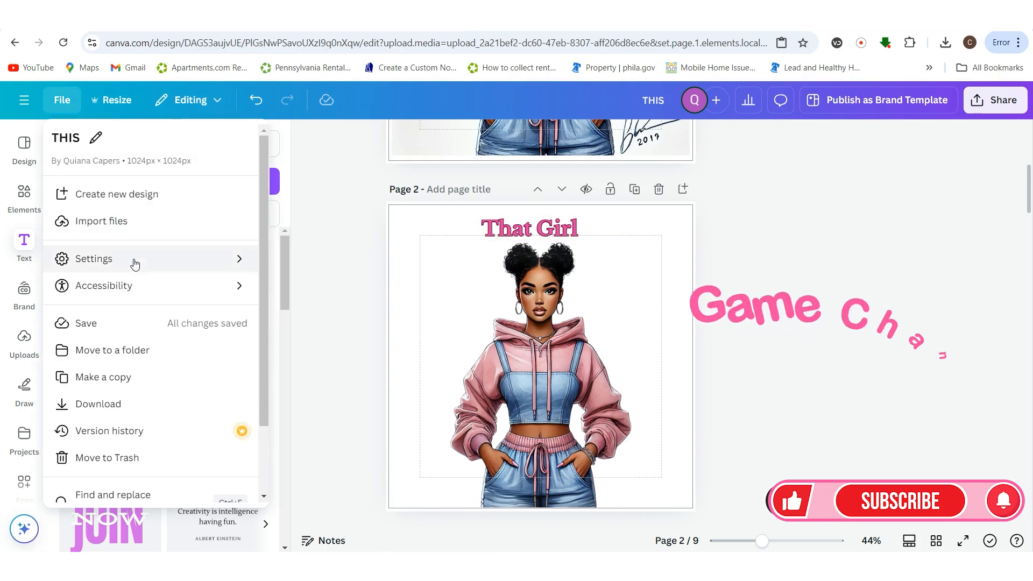
mouse_move(131, 261)
click(308, 327)
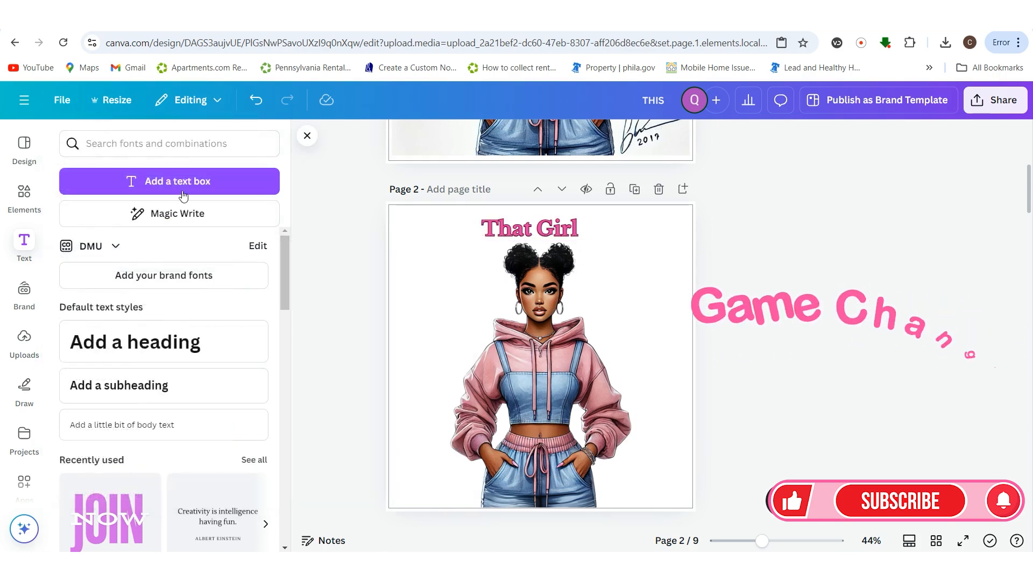
click(78, 101)
mouse_move(209, 264)
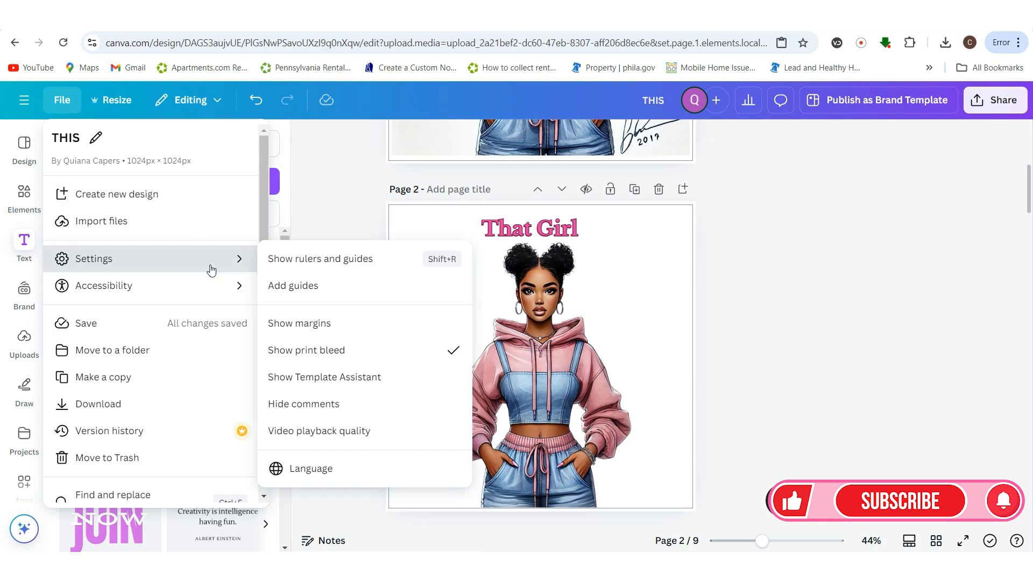
click(312, 347)
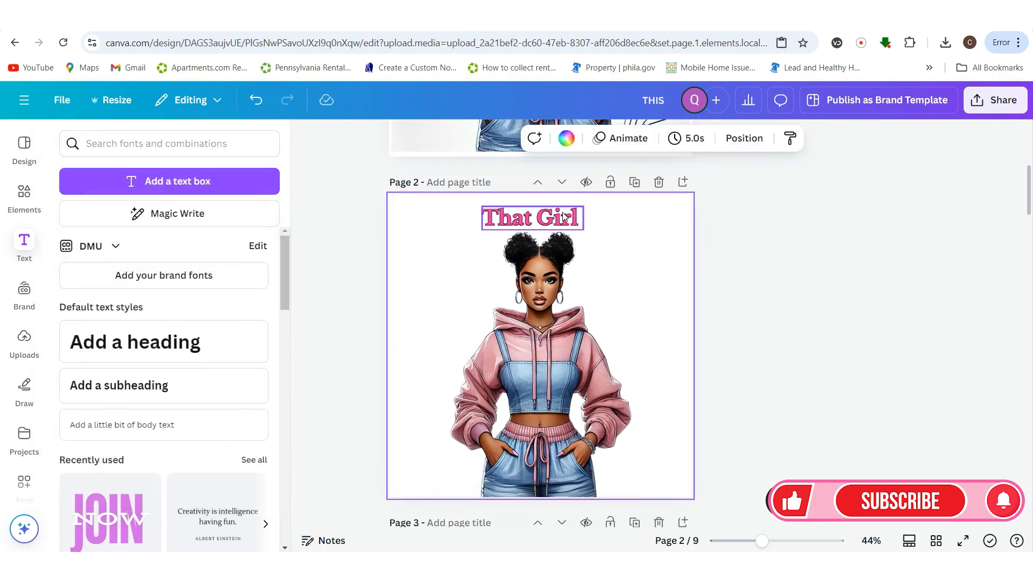
Centre the "That Girl" text above the figure on page 2, and open the design in full-screen view
drag(564, 216, 568, 212)
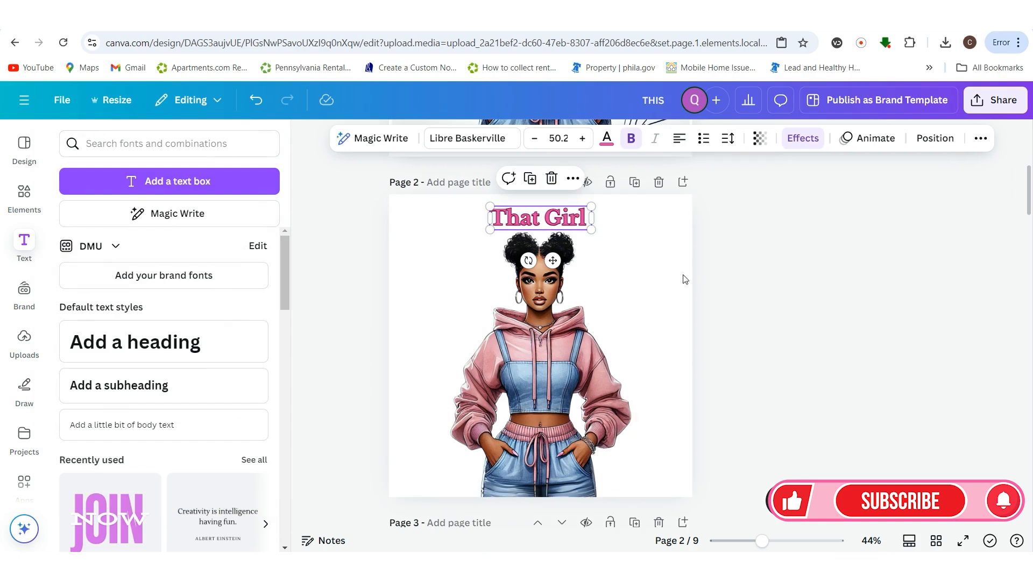
click(661, 272)
click(506, 297)
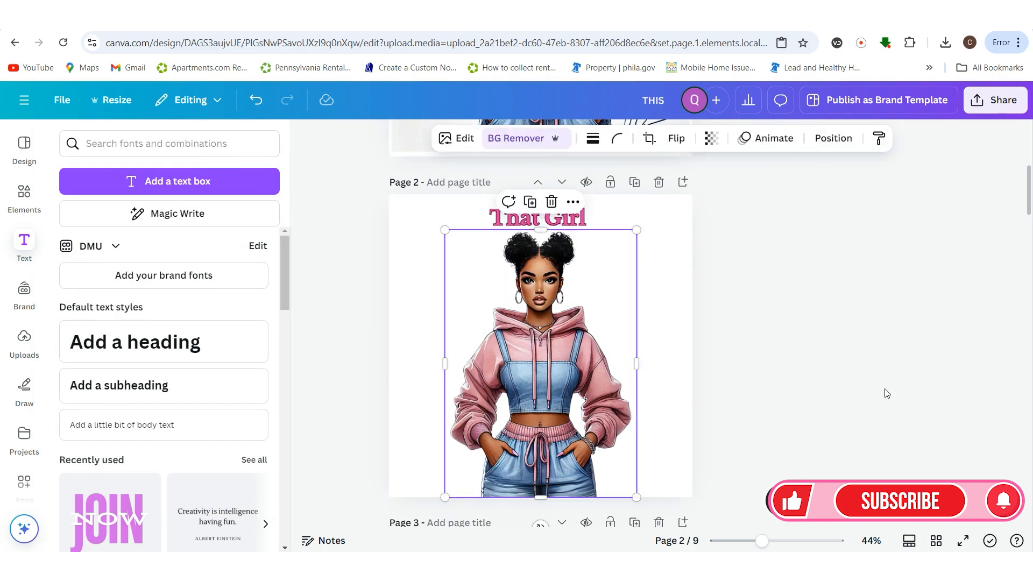
click(669, 382)
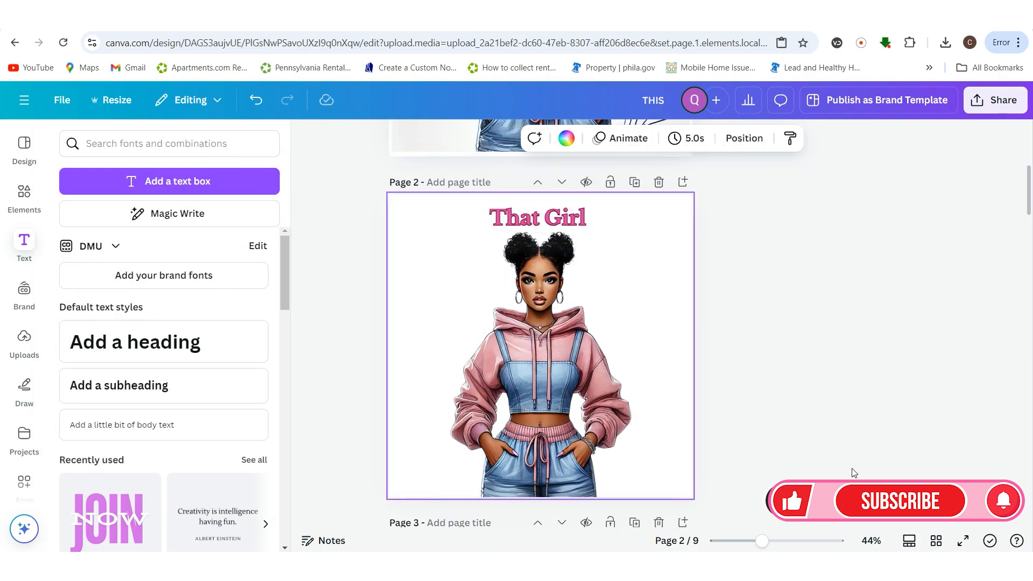
click(961, 542)
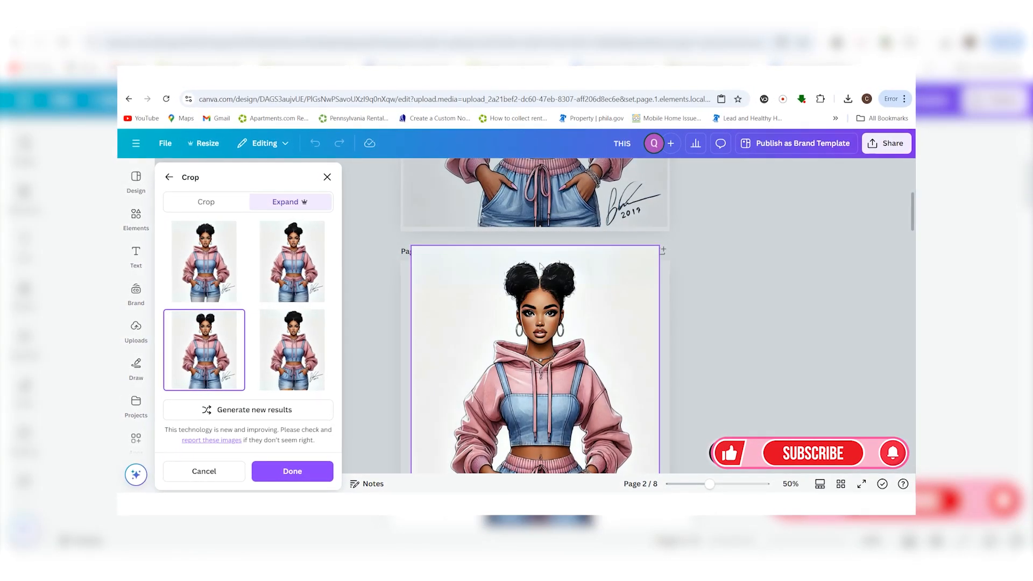
Compare the generated expansion variations and apply the third one, with two separate hair buns
click(292, 264)
click(292, 349)
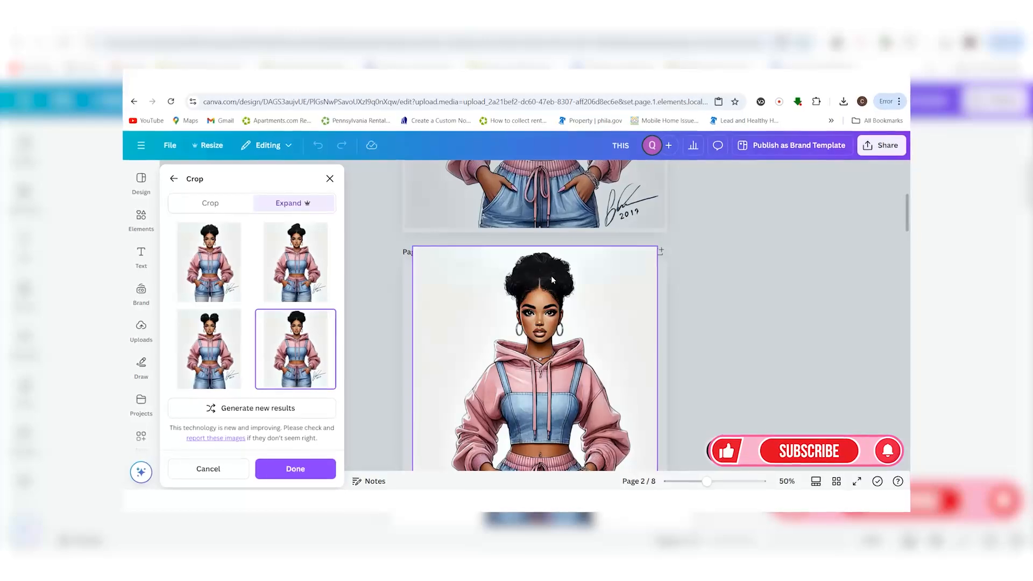
click(216, 274)
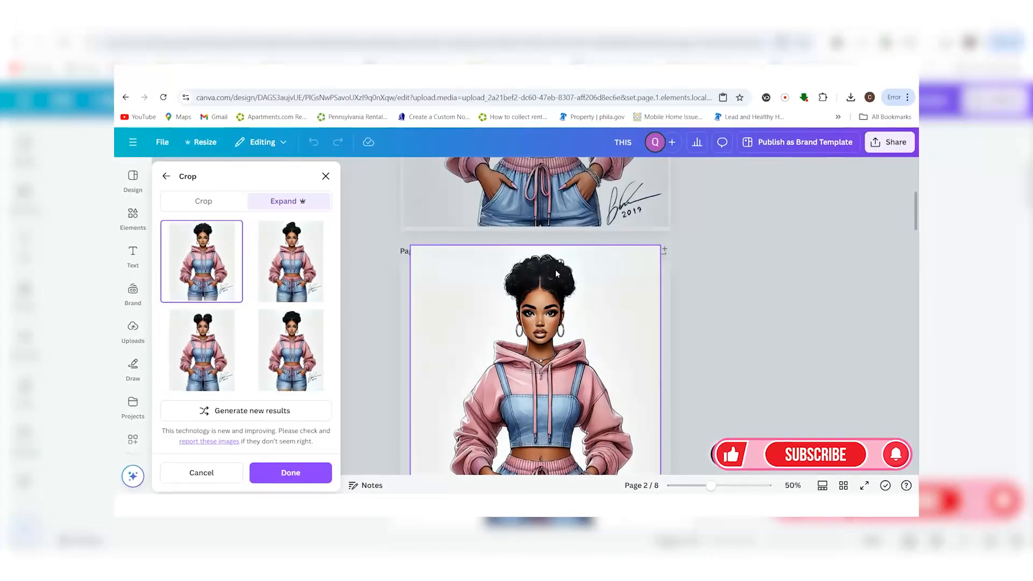
click(205, 355)
click(292, 472)
click(711, 357)
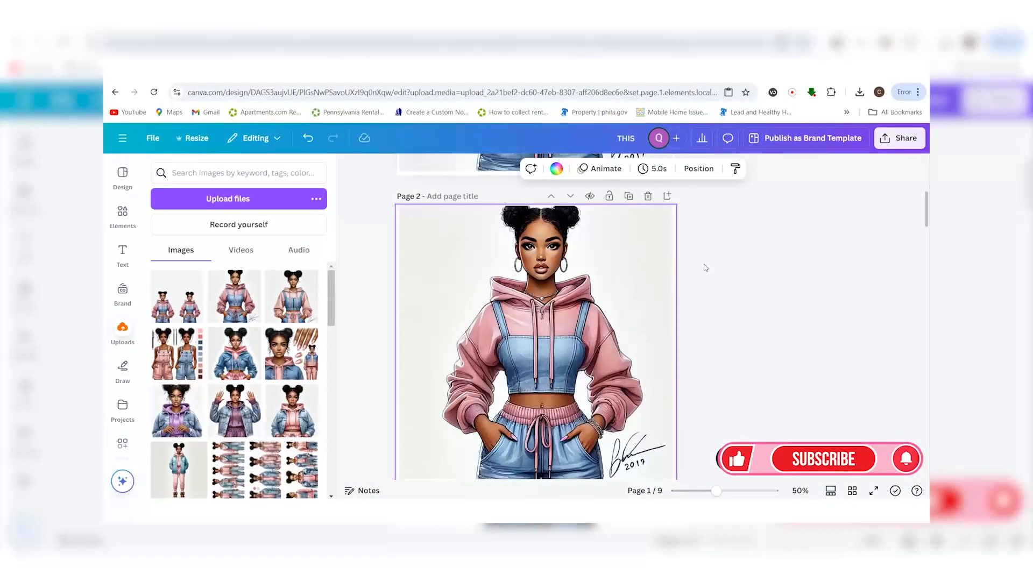
Shrink the figure image on page 2 and position it inside the page with a border around it
click(661, 227)
drag(672, 210, 646, 232)
drag(618, 264, 627, 258)
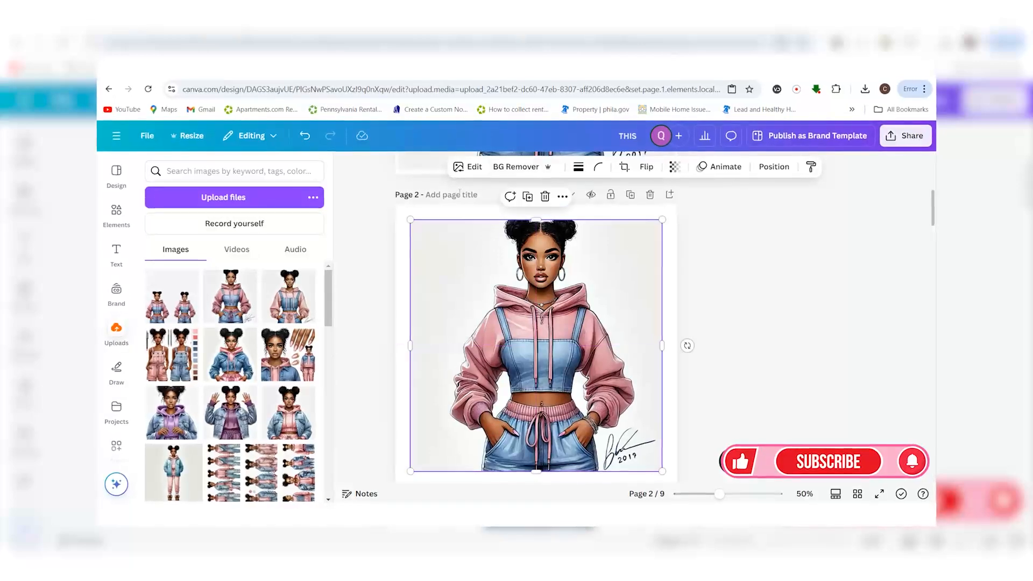
Generate an expansion that adds space above and below the page 2 image, and pick the fourth variation
click(467, 167)
click(273, 253)
scroll(218, 451, down, 3)
click(178, 432)
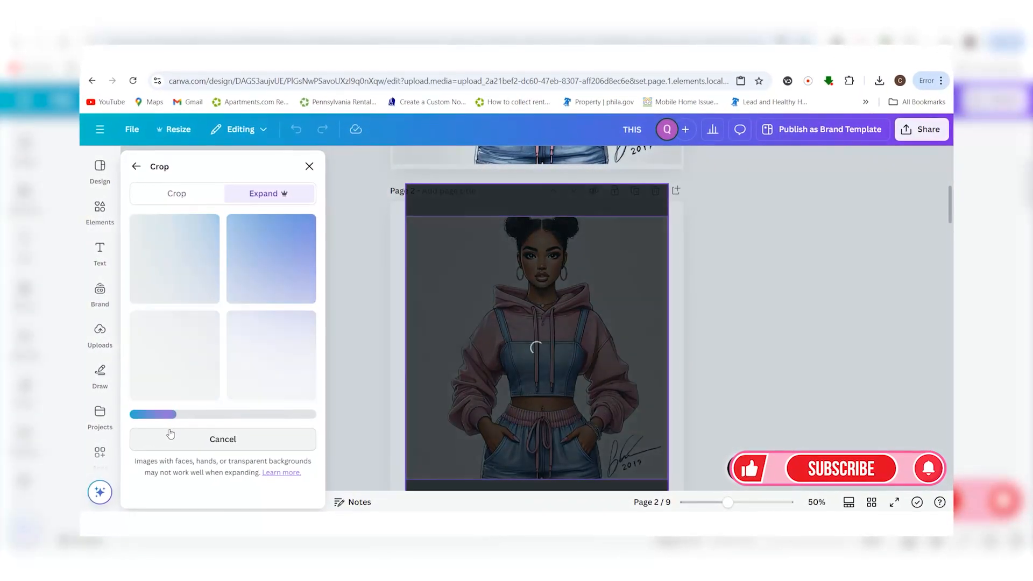
click(268, 356)
click(267, 489)
click(630, 159)
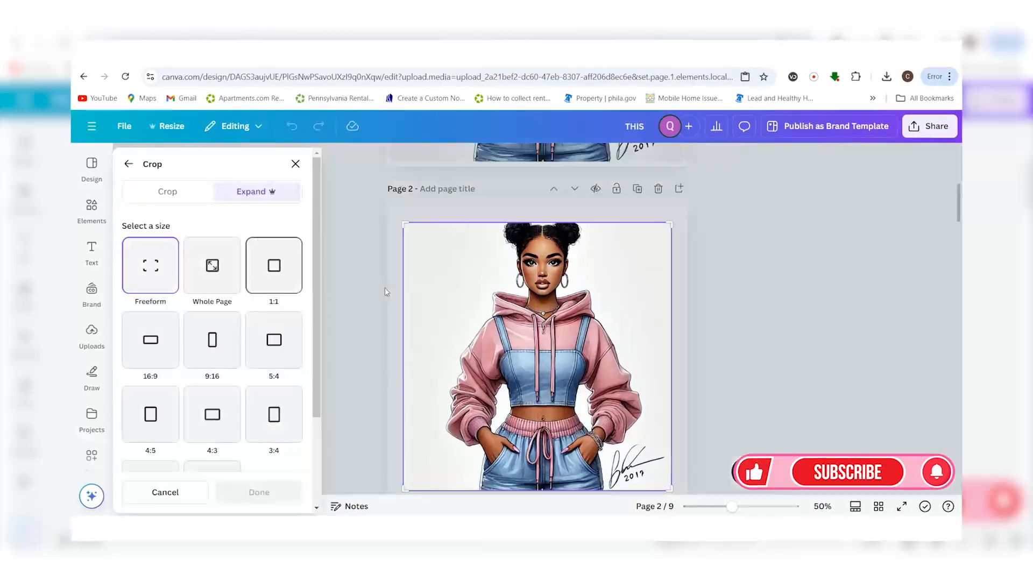
Generate expanded versions of the page 2 image in the 4:5 size
click(150, 415)
scroll(210, 388, down, 3)
click(209, 434)
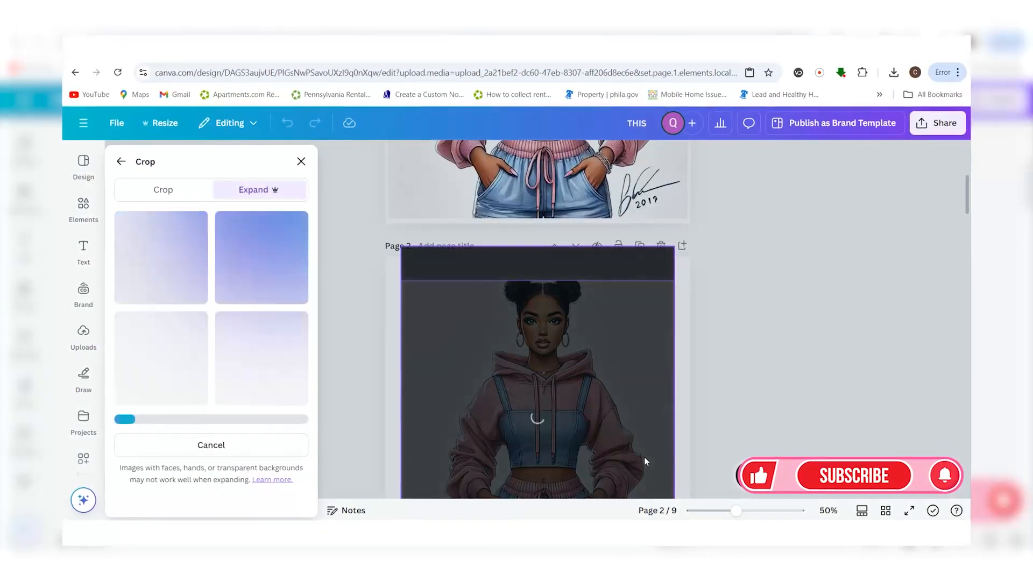